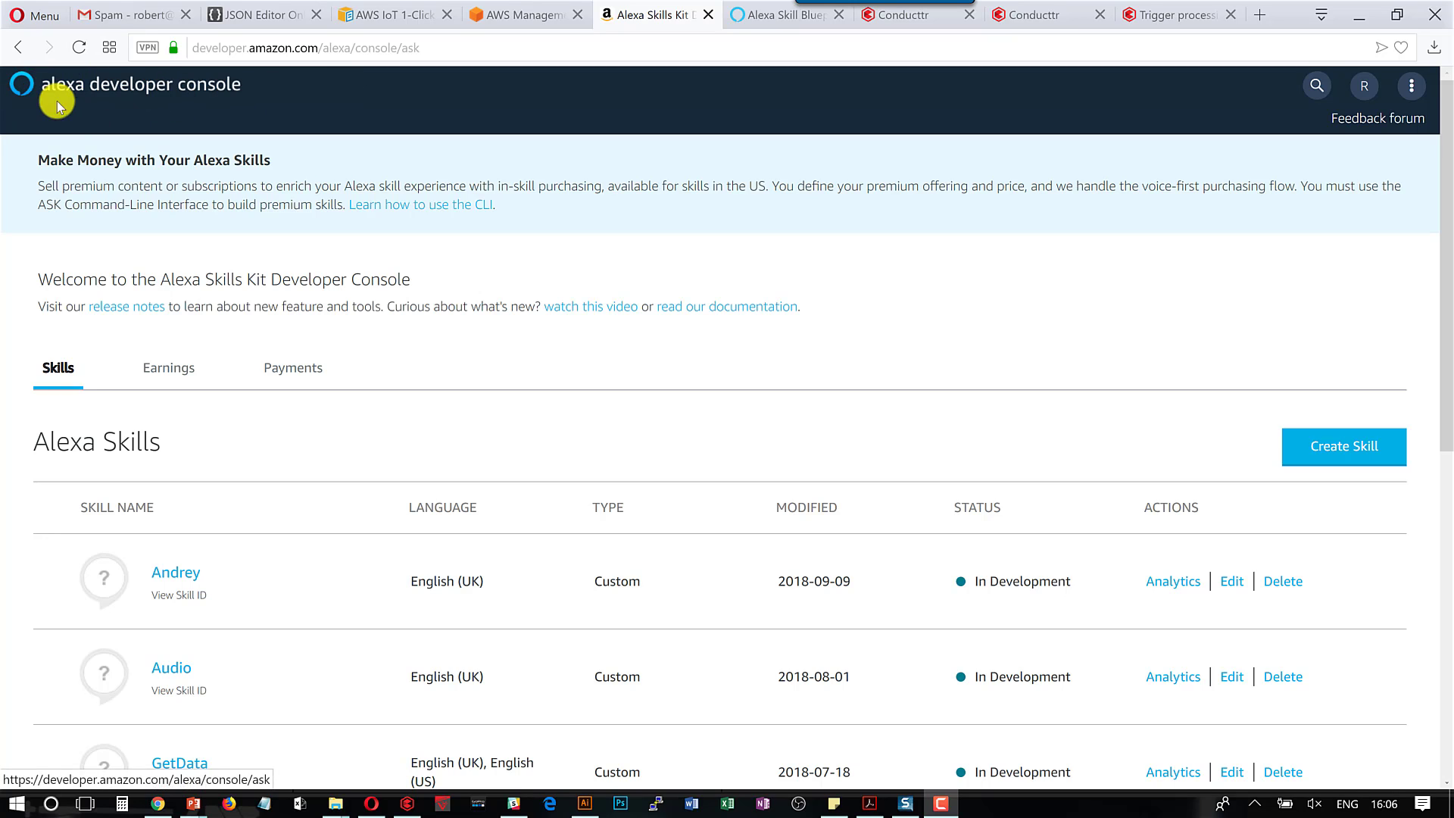
Create a custom skill named Conductor with English (UK) as default language, using the Start from scratch template.
left_click(1324, 453)
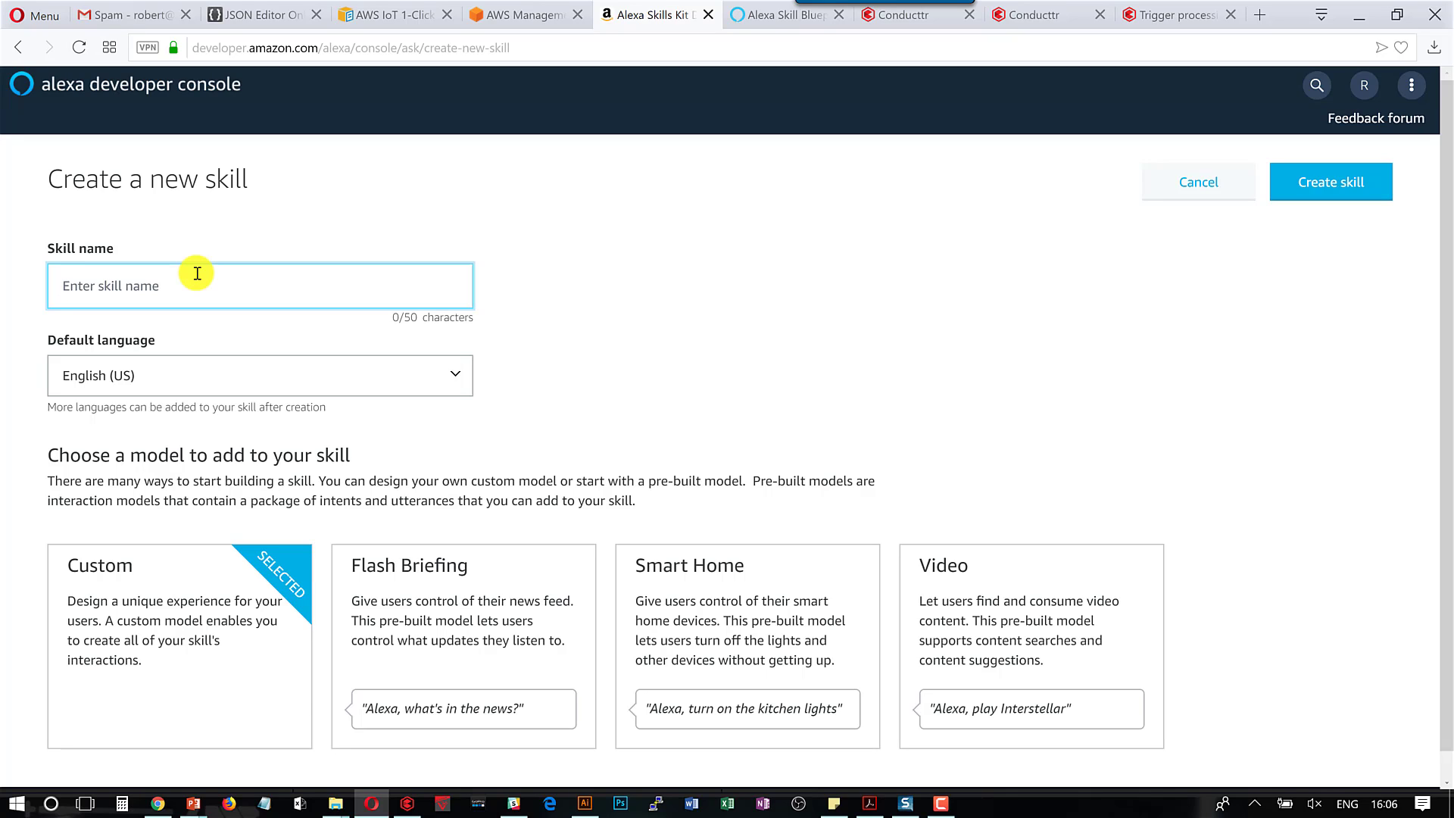
type("Conductor")
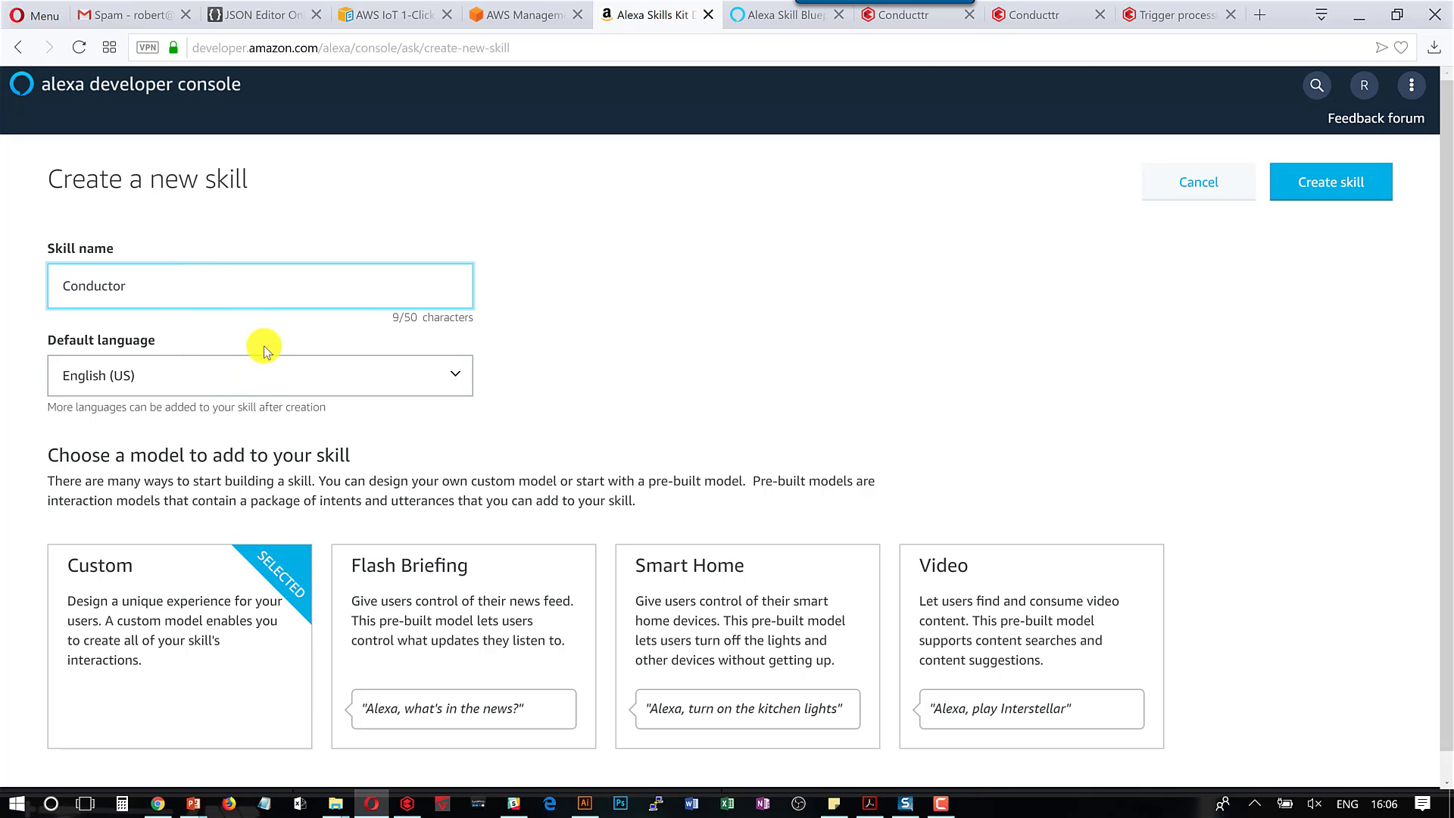
left_click(266, 376)
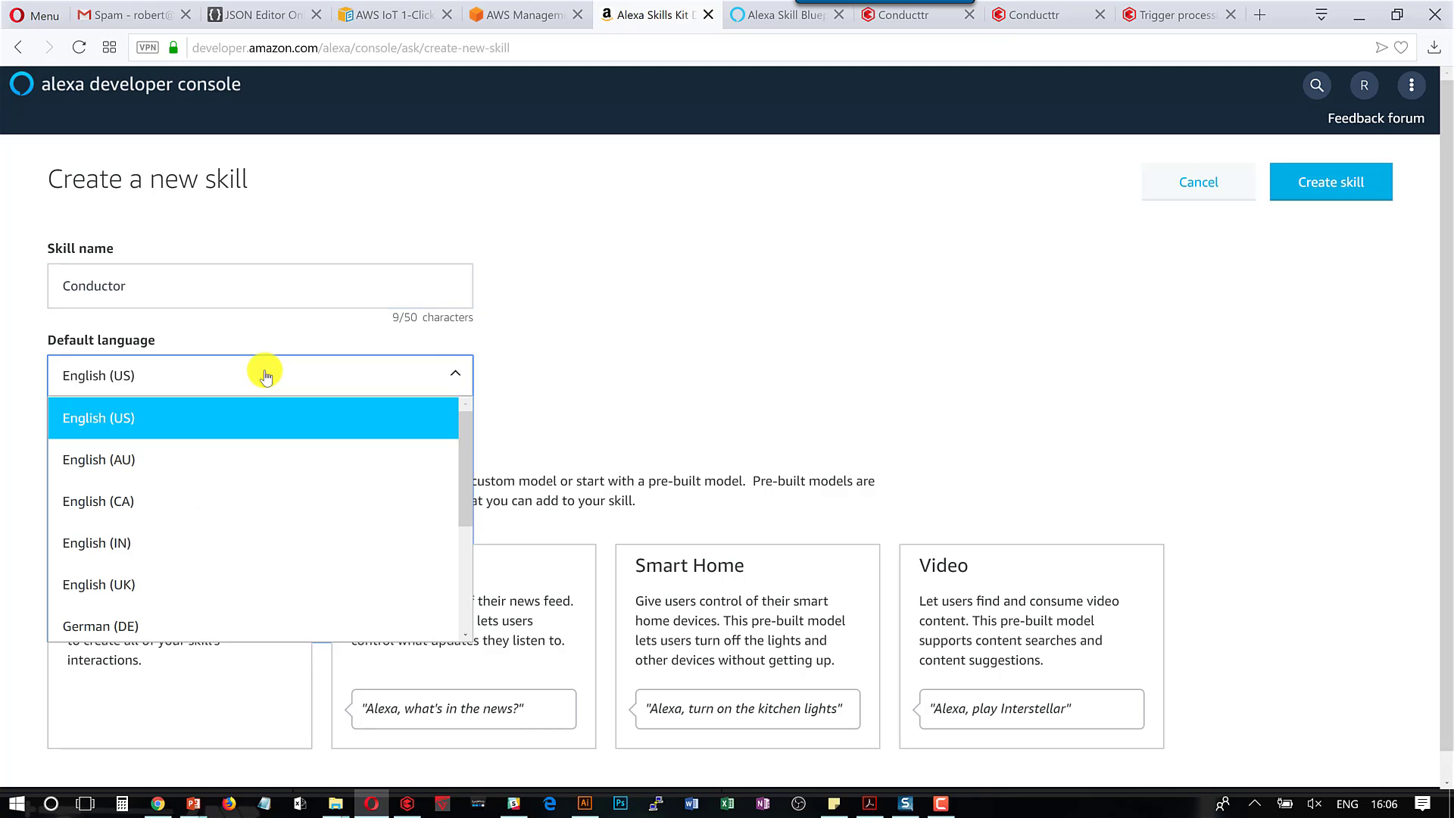
left_click(146, 587)
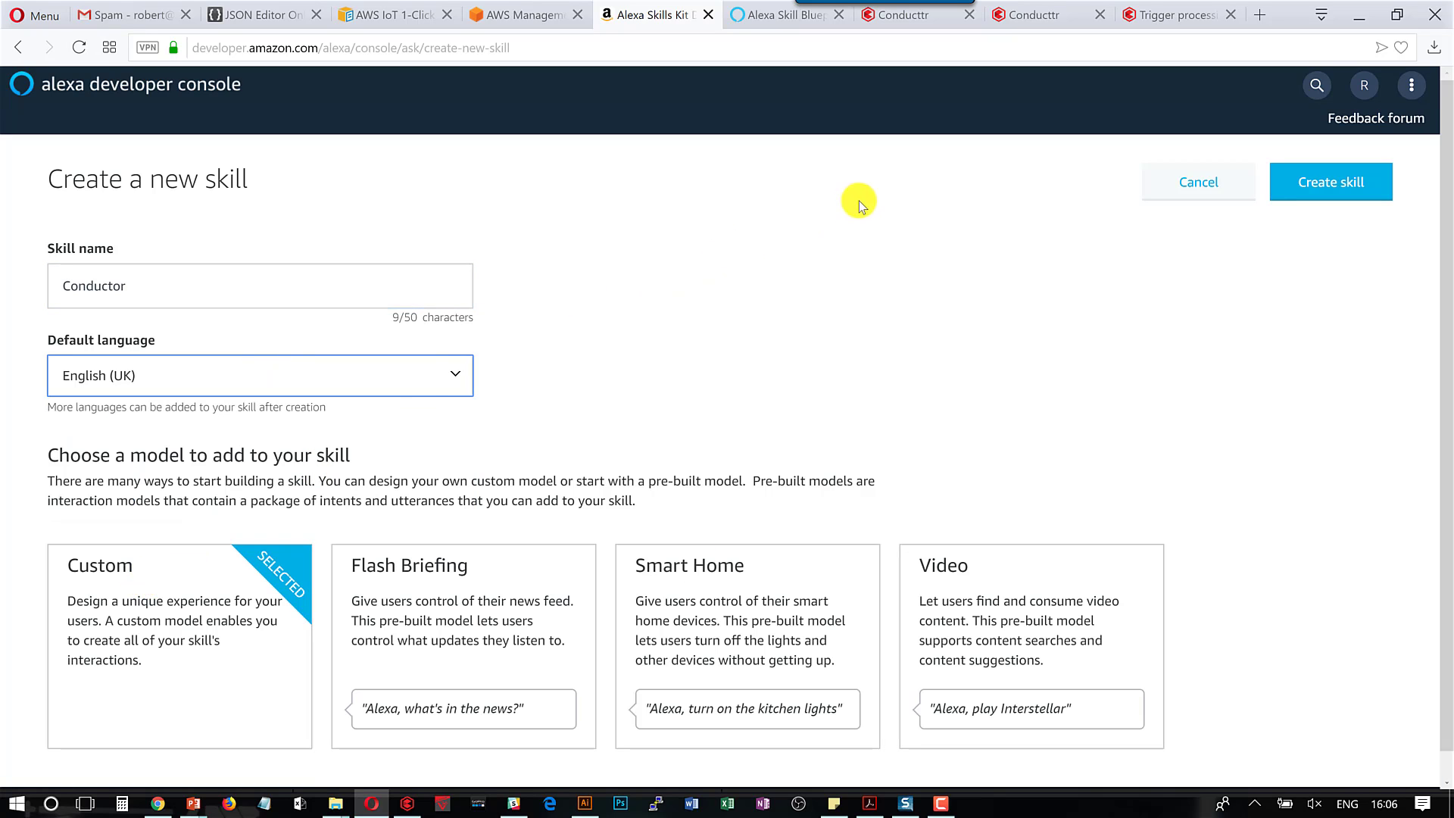
left_click(187, 602)
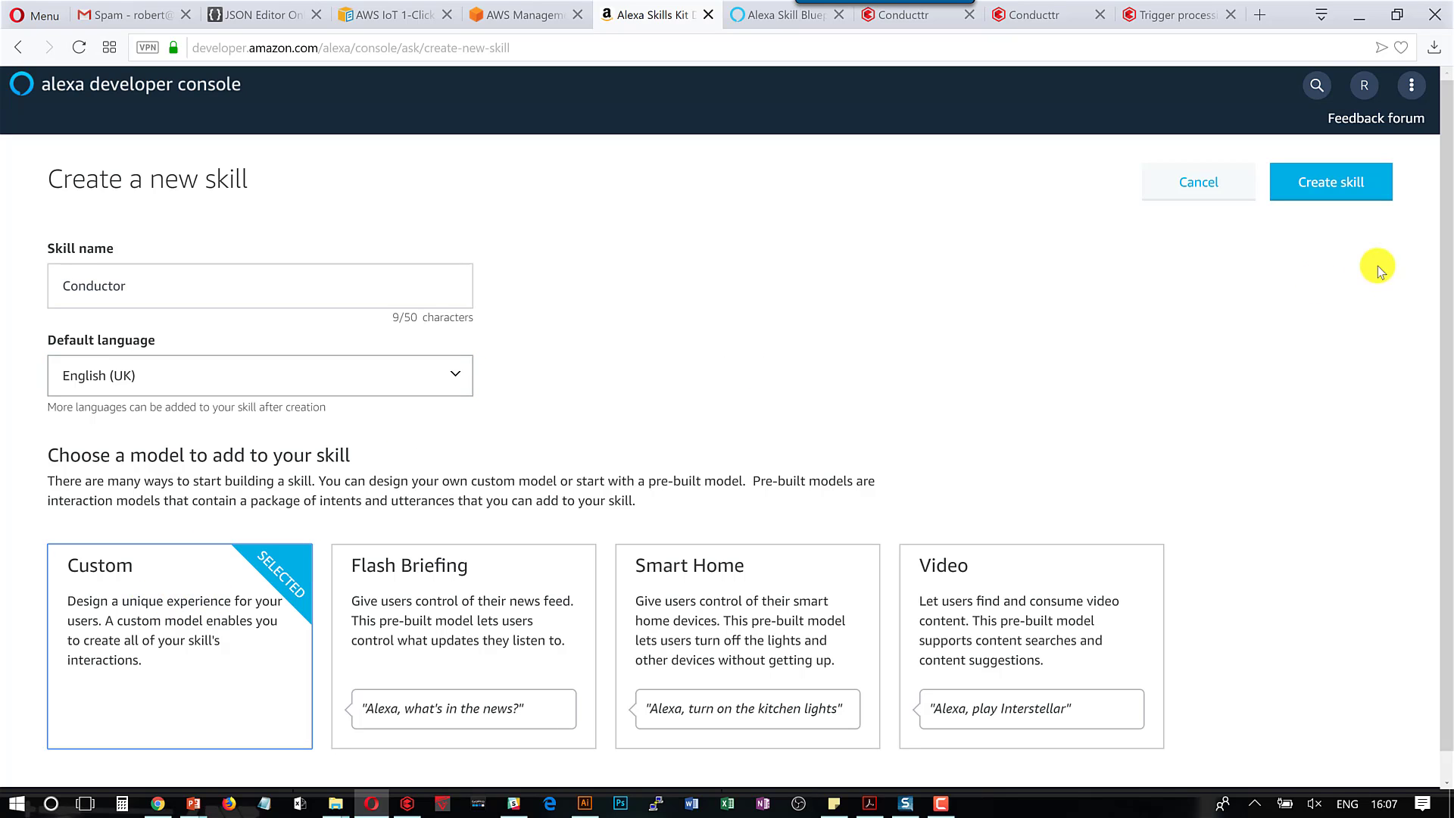
left_click(1342, 194)
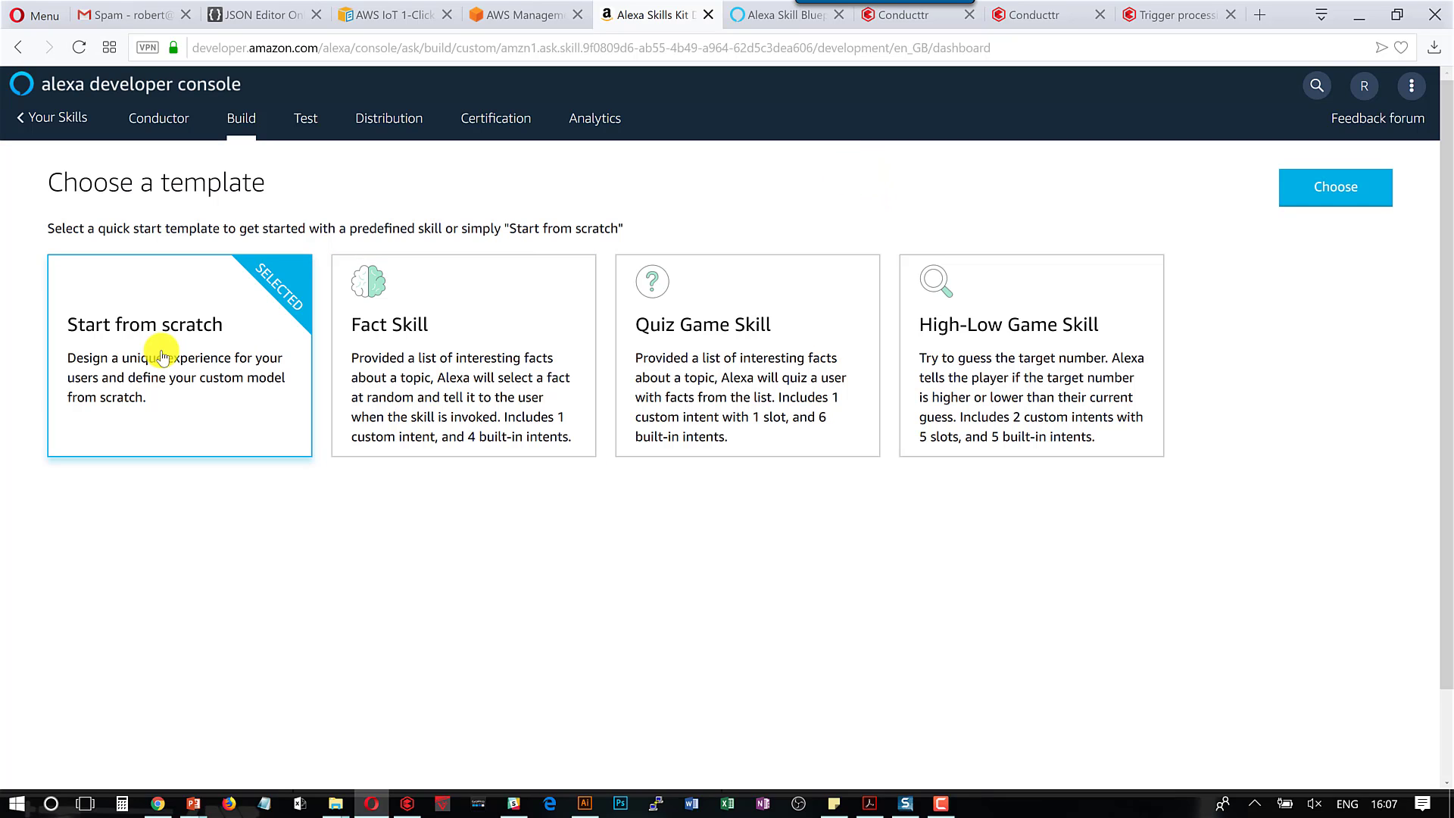
left_click(1331, 188)
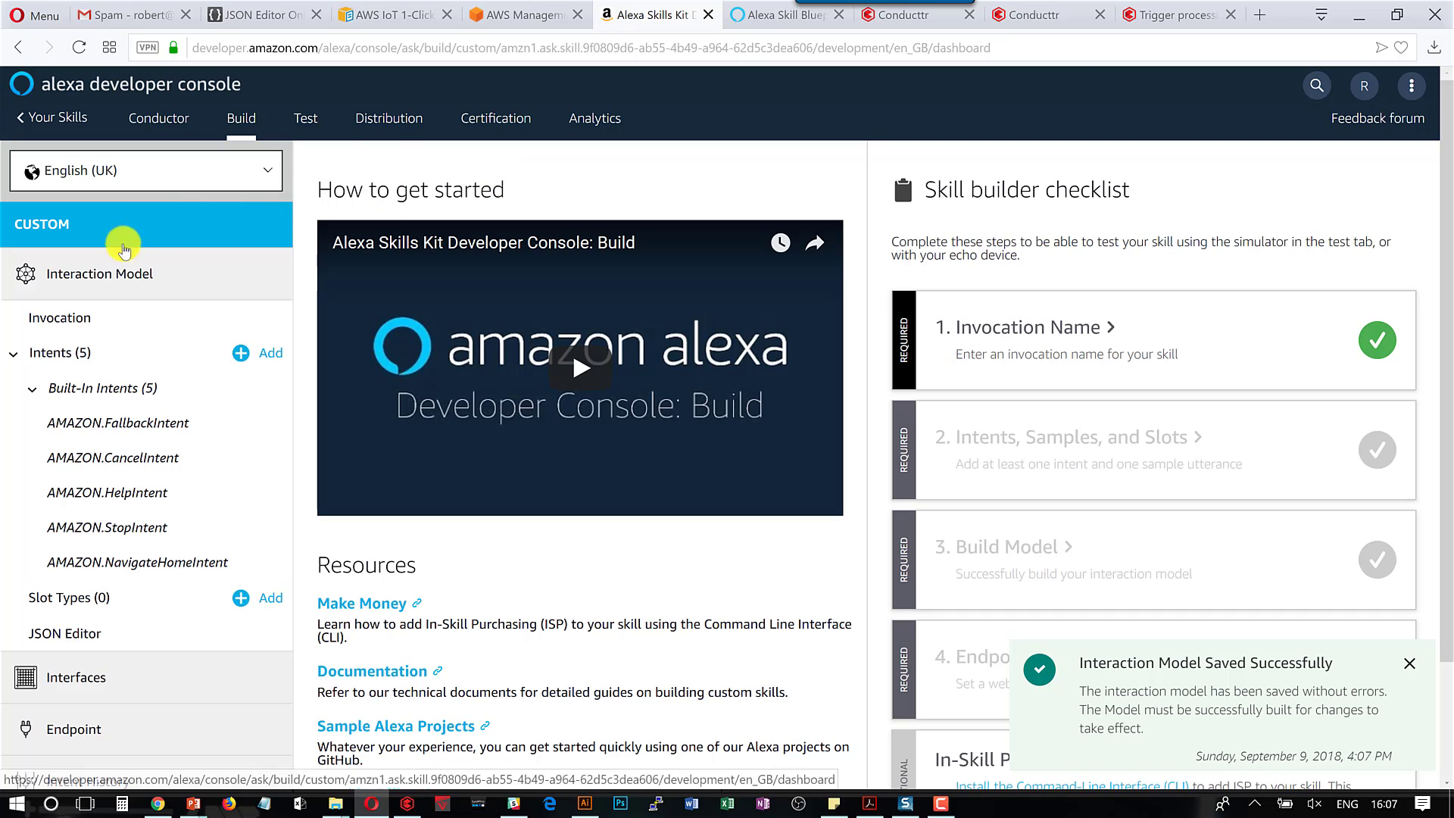
Review the skill's invocation name and its requirements, and add a custom intent named number_of_users.
left_click(75, 324)
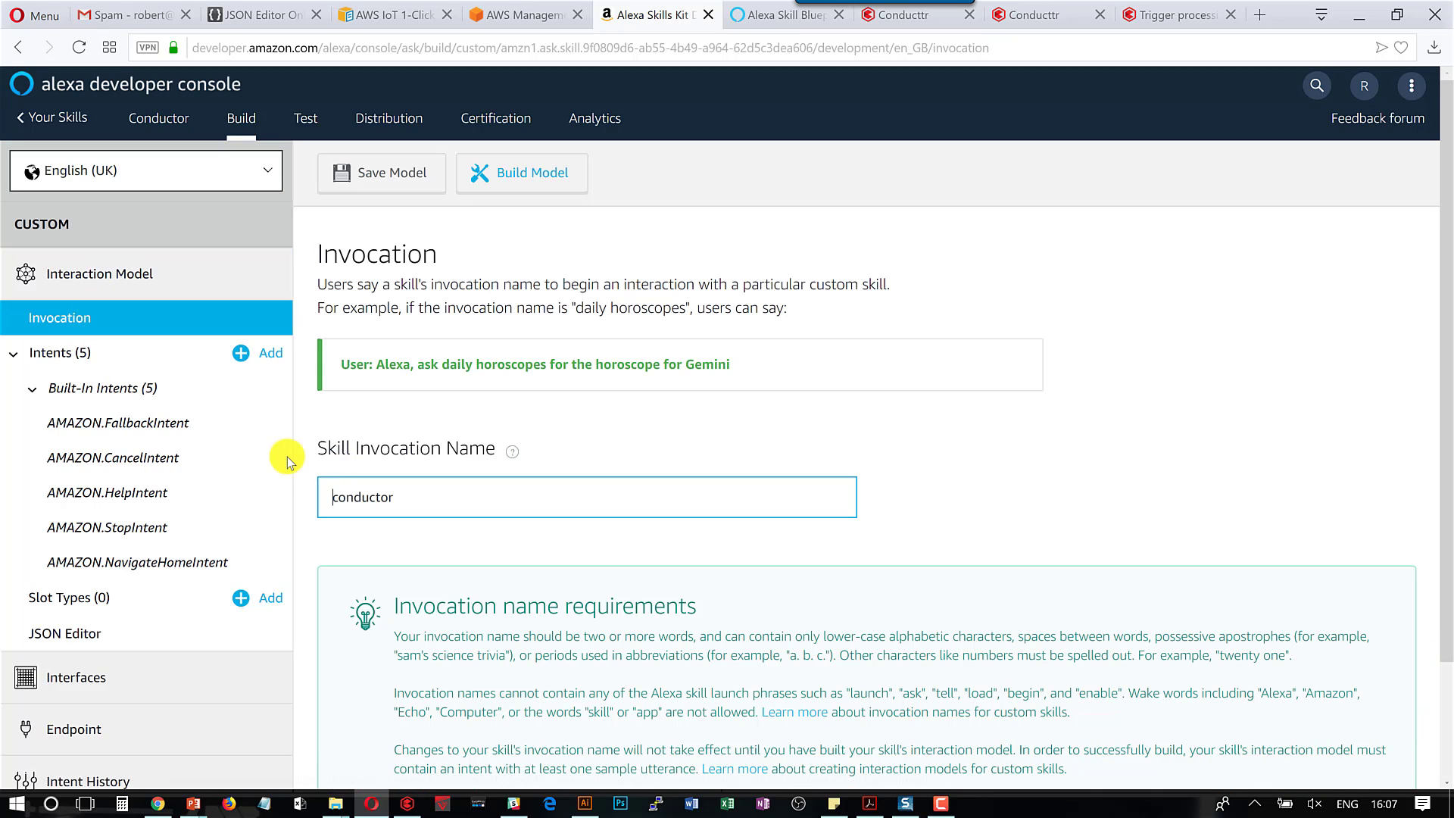
scroll(530, 496, "down", 2)
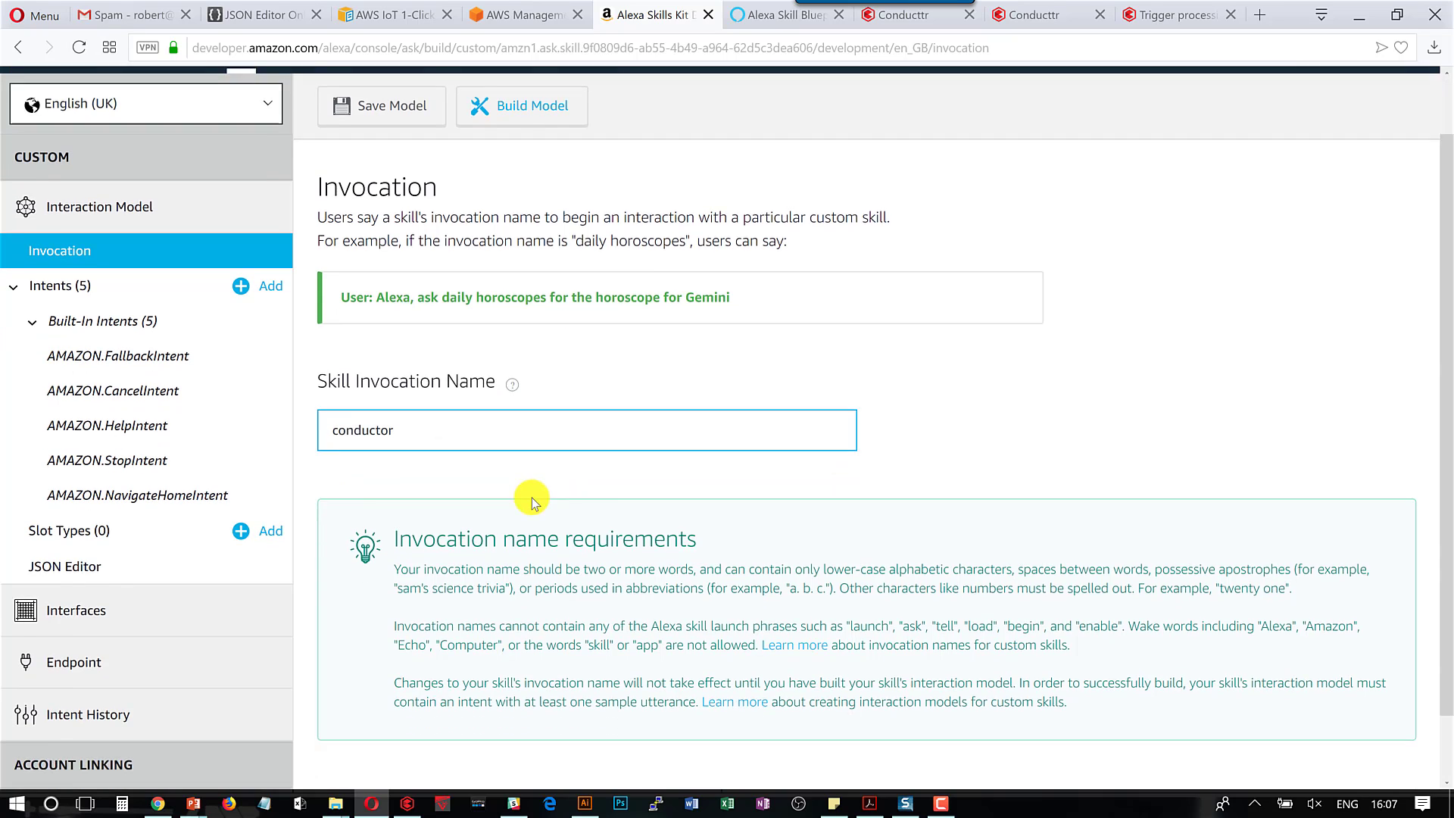
scroll(644, 399, "up", 2)
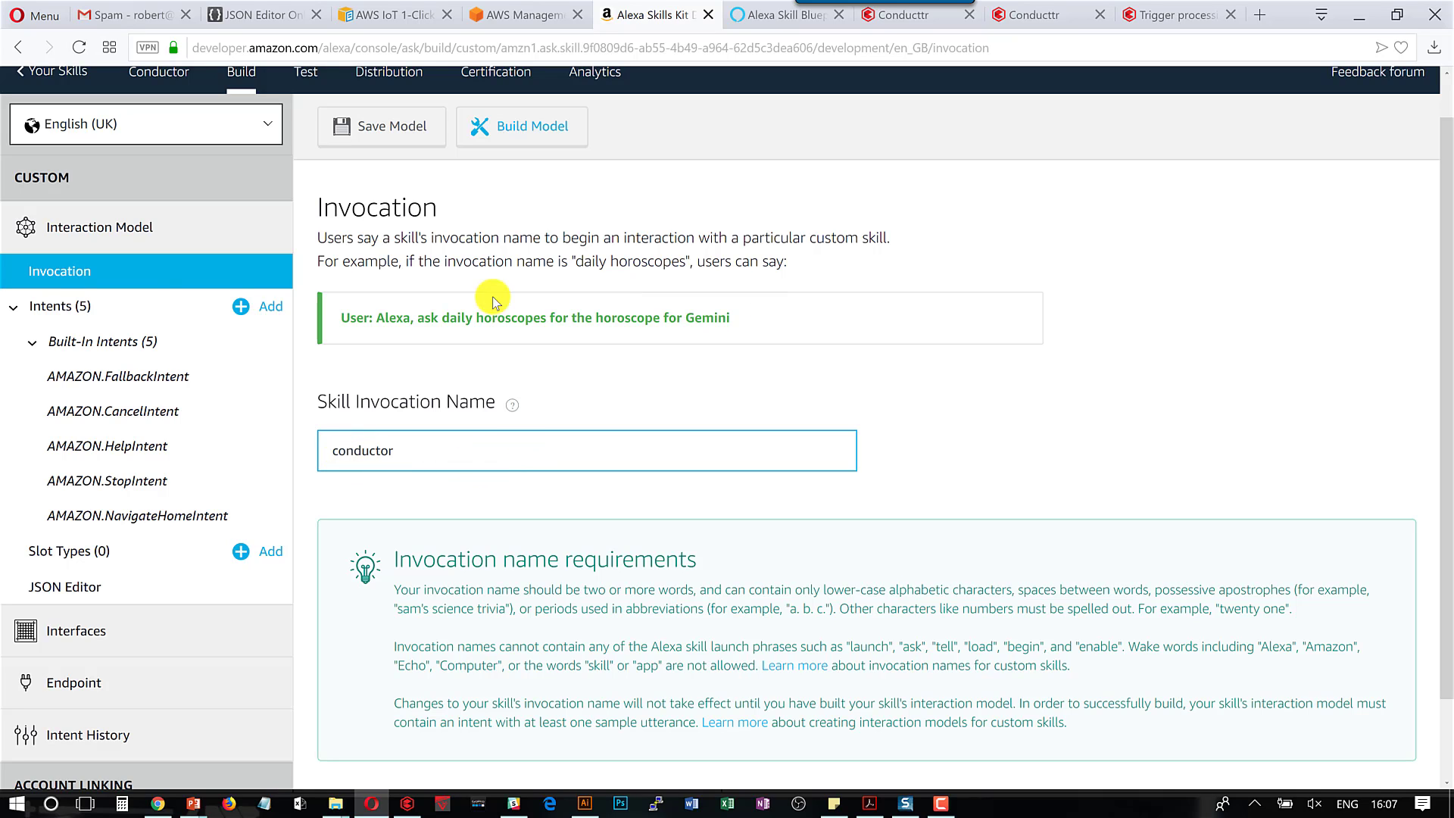
left_click(72, 306)
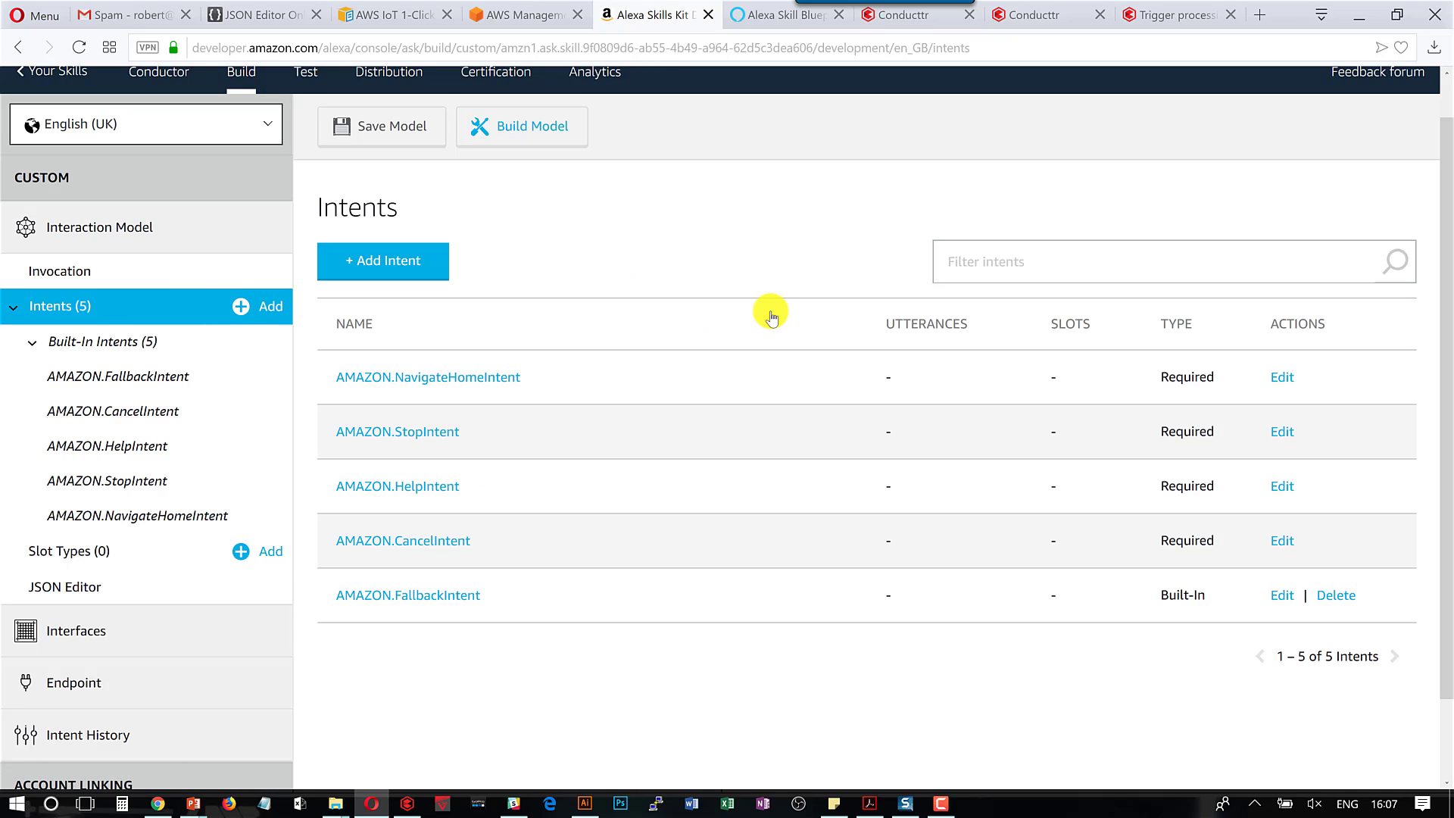
left_click(364, 266)
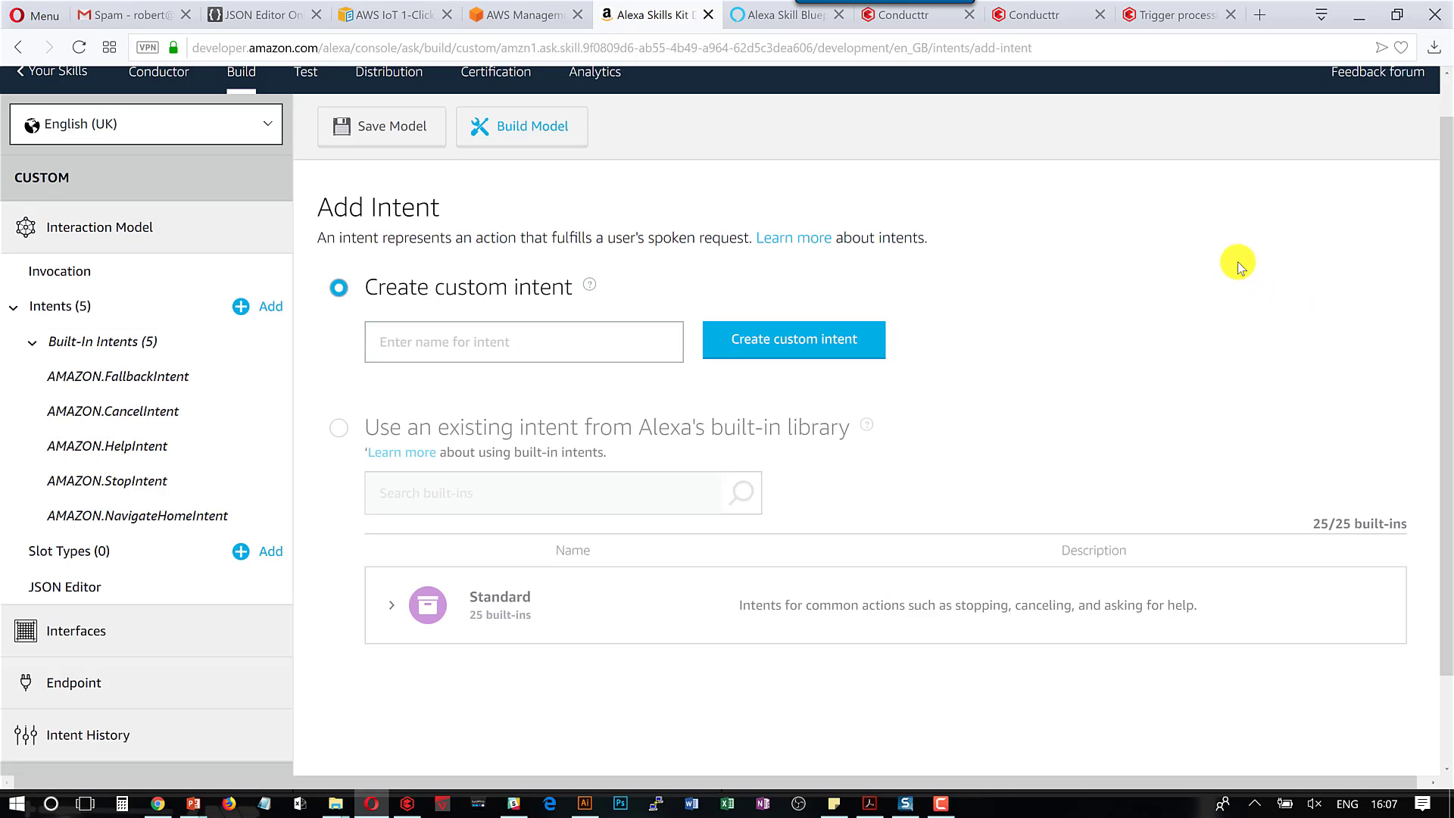
left_click(506, 347)
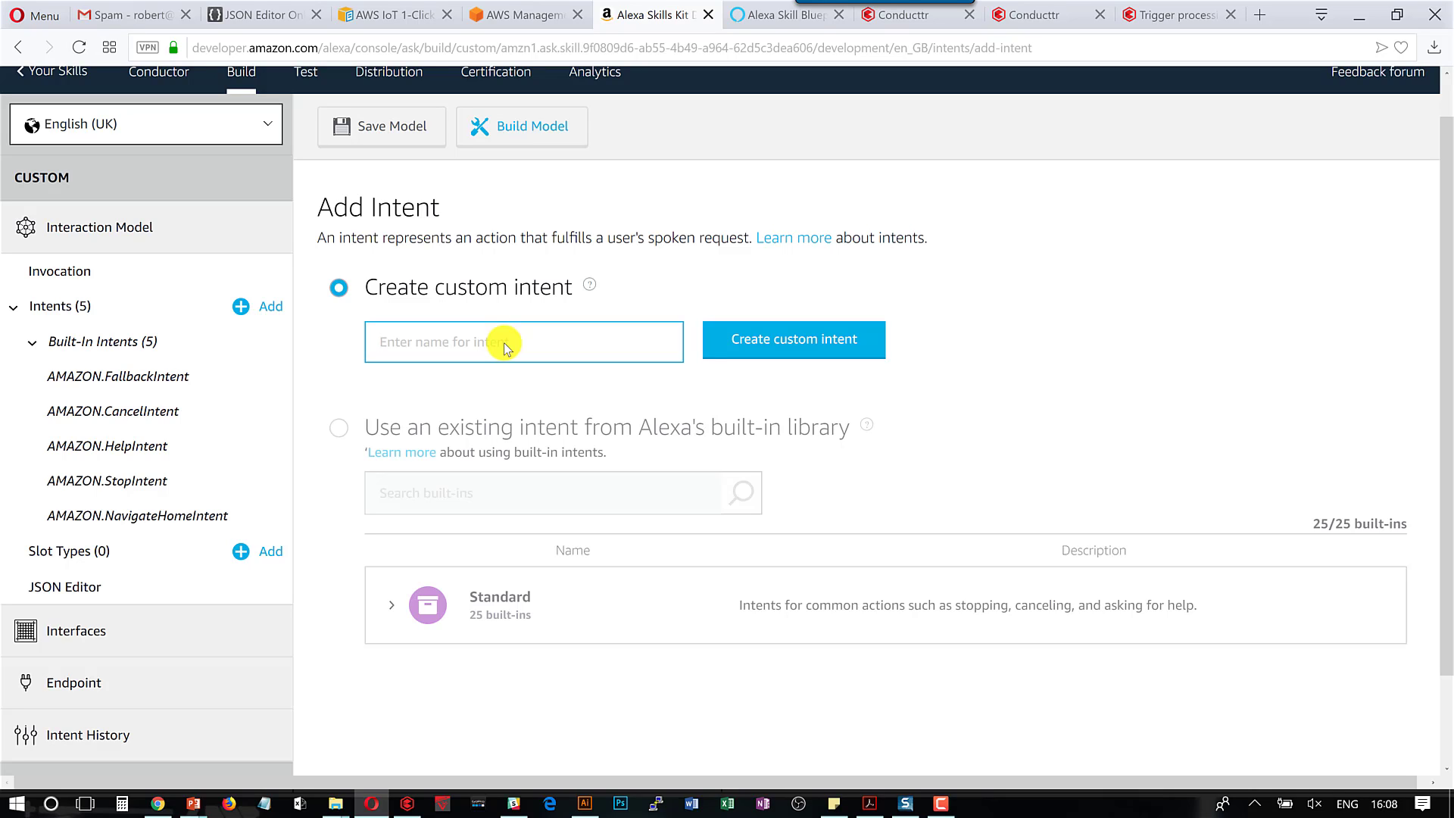
type("number_of_users")
left_click(757, 341)
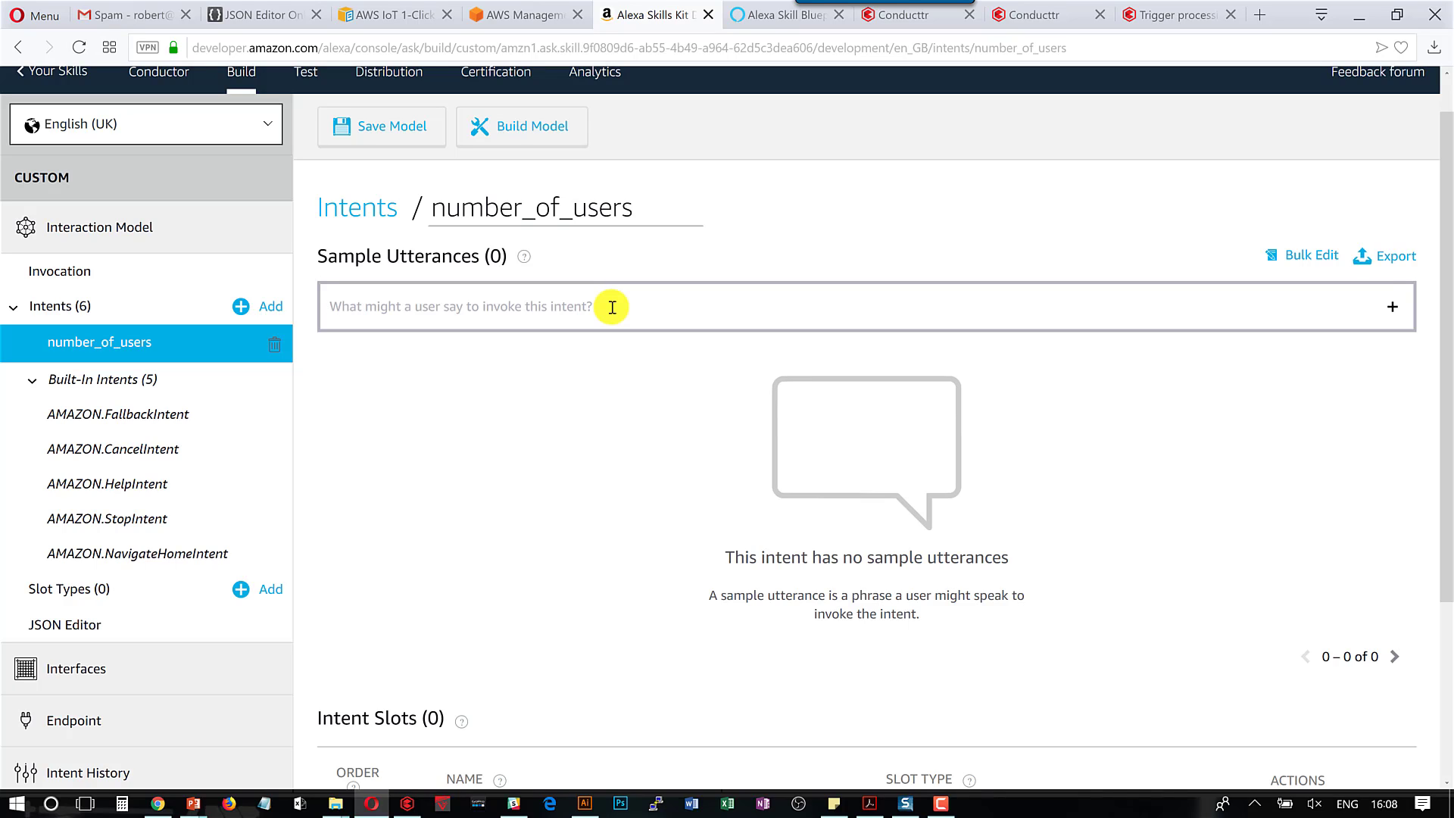
Add the sample utterances "how many users do I have" and "tell me the number of users" to the number_of_users intent.
type("h")
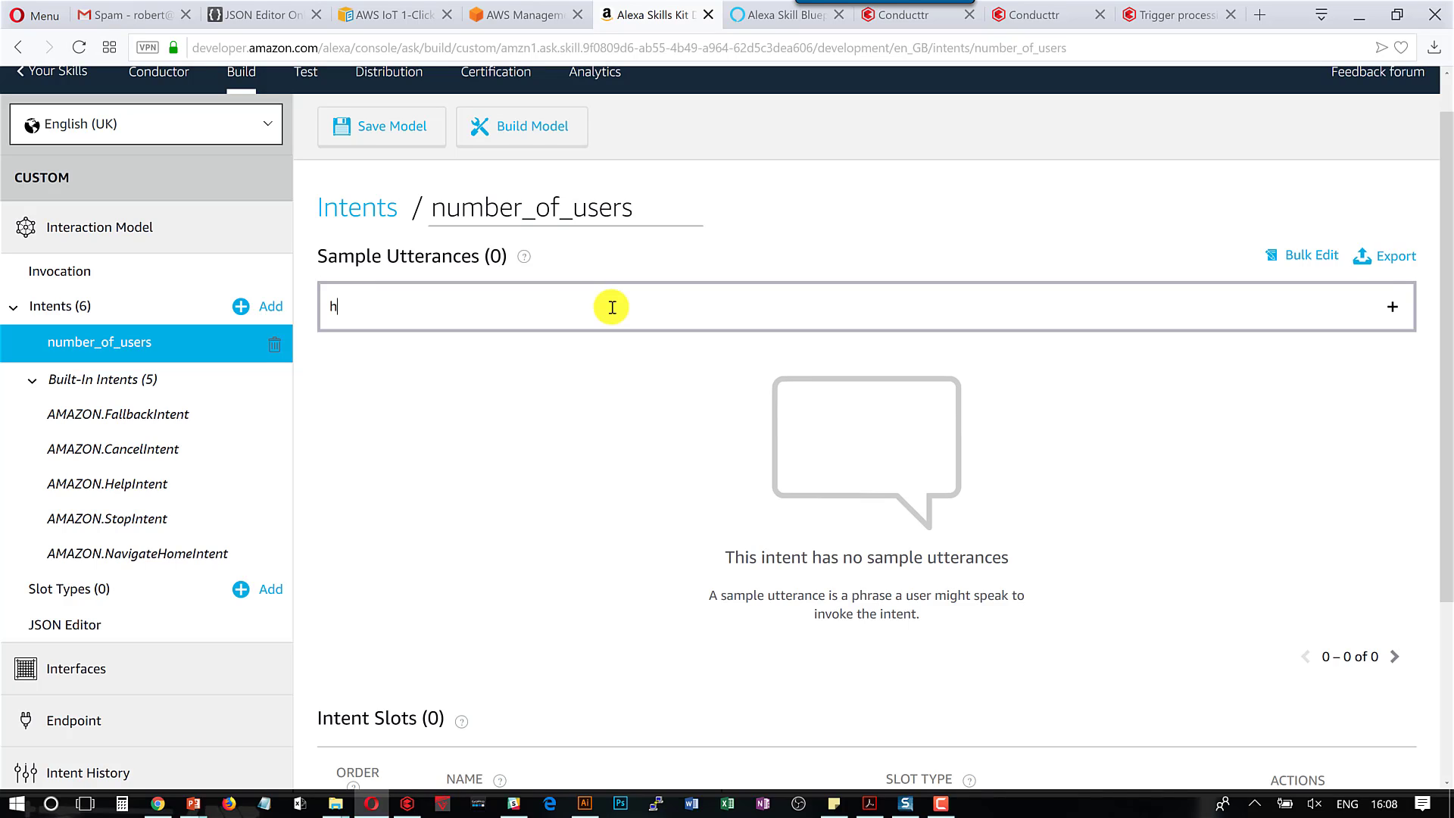
type("ow many users do I have")
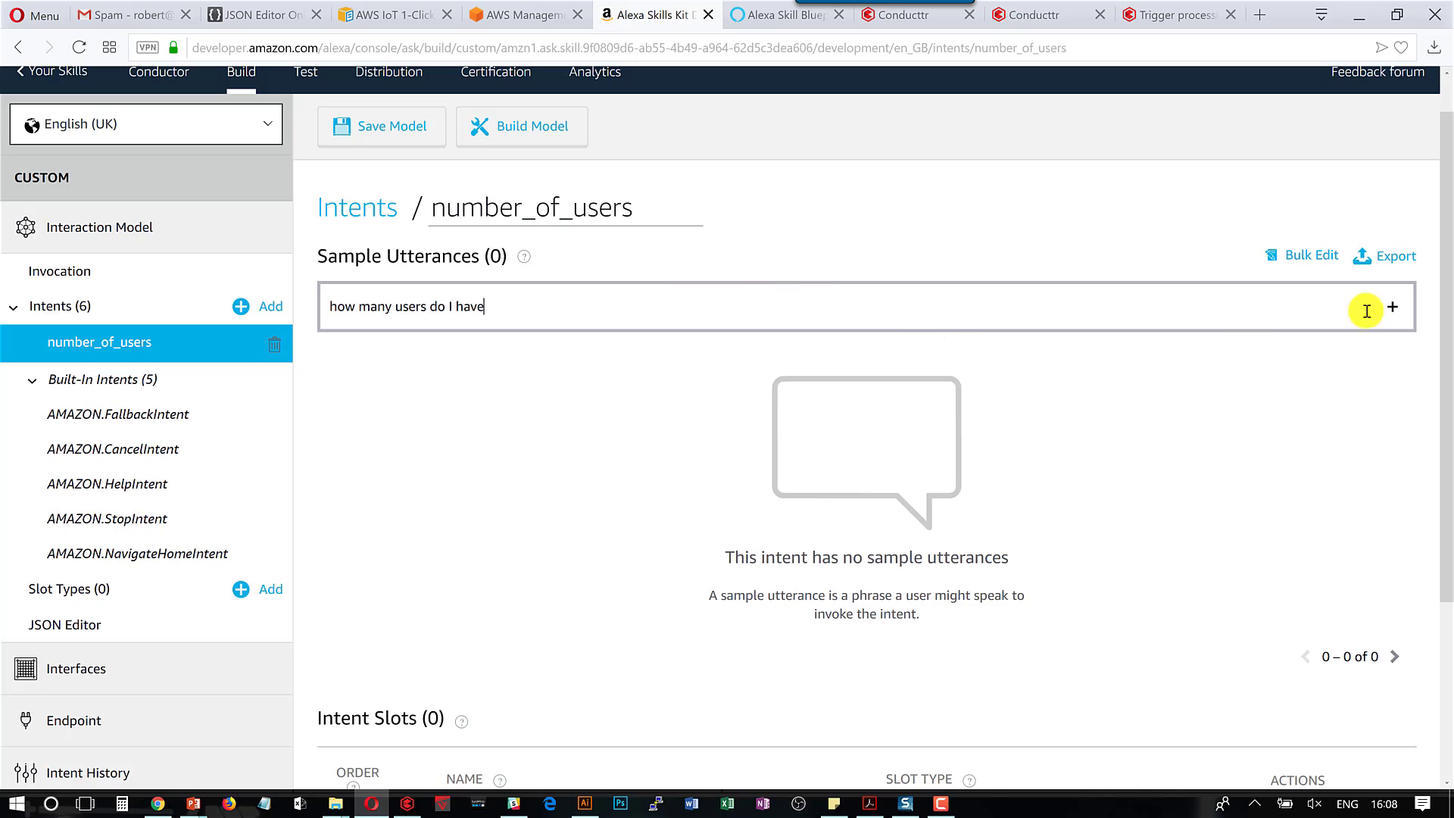
left_click(1393, 309)
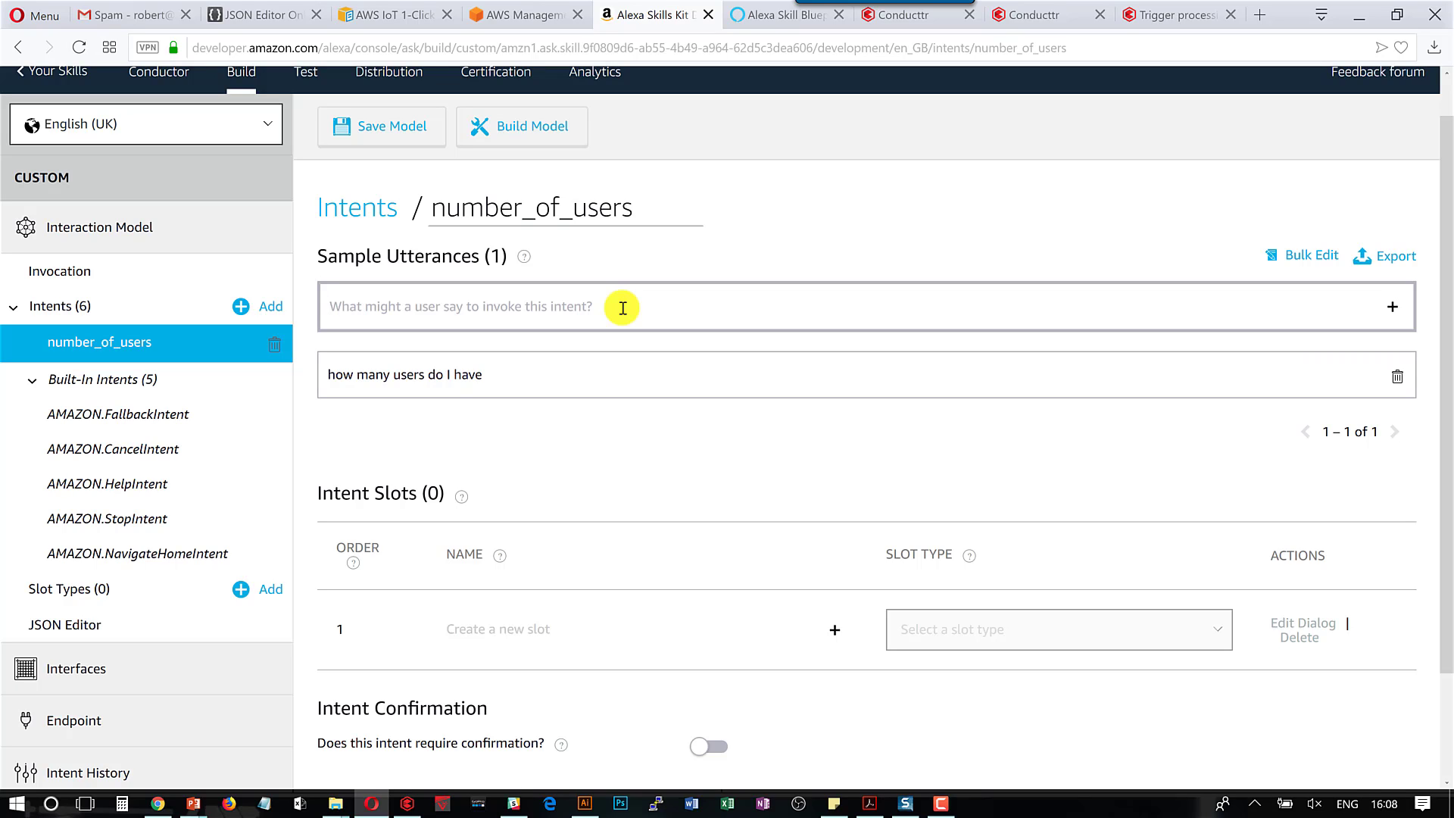
type("tell me the nu")
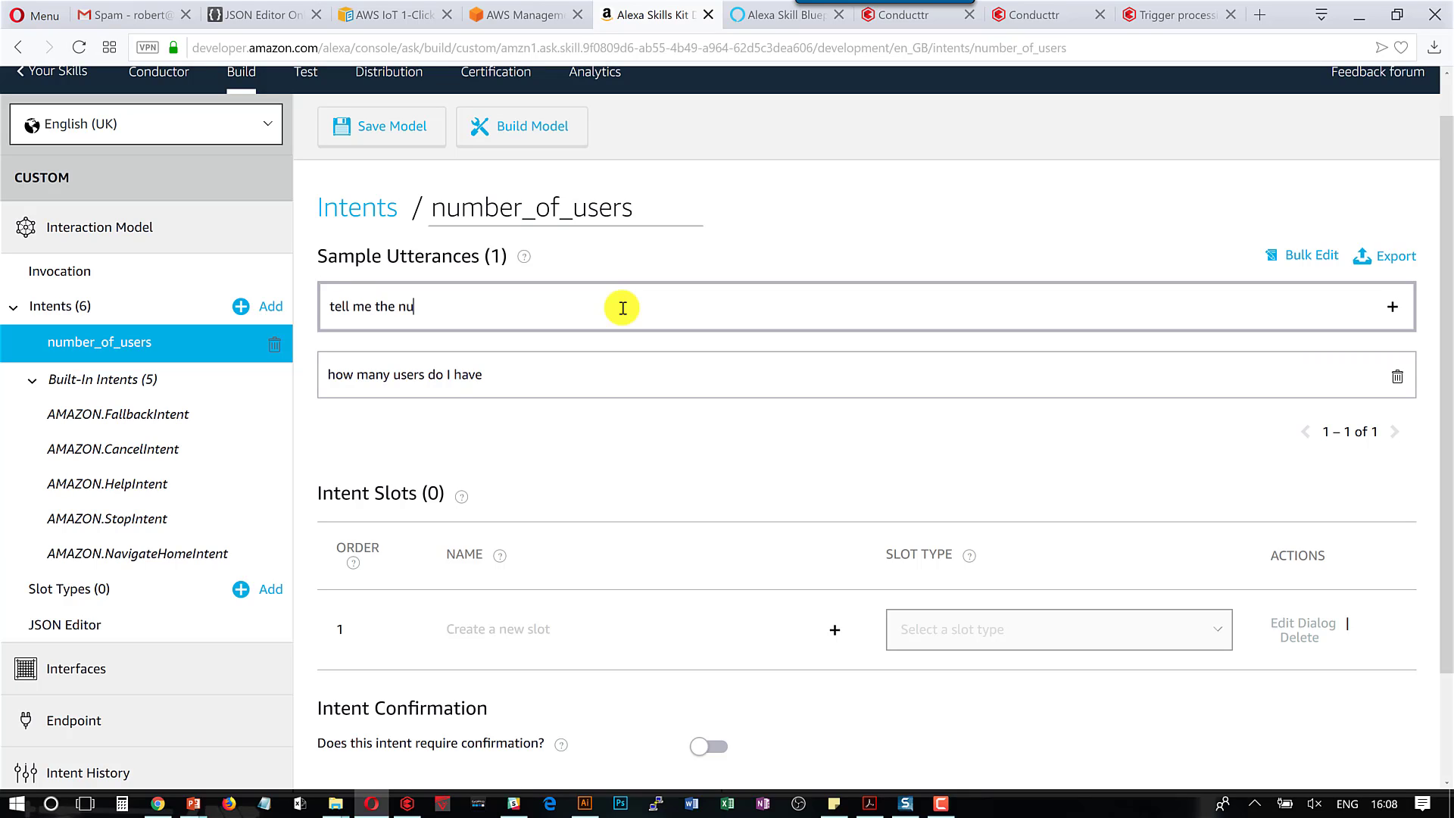
type("mber of users")
left_click(1394, 309)
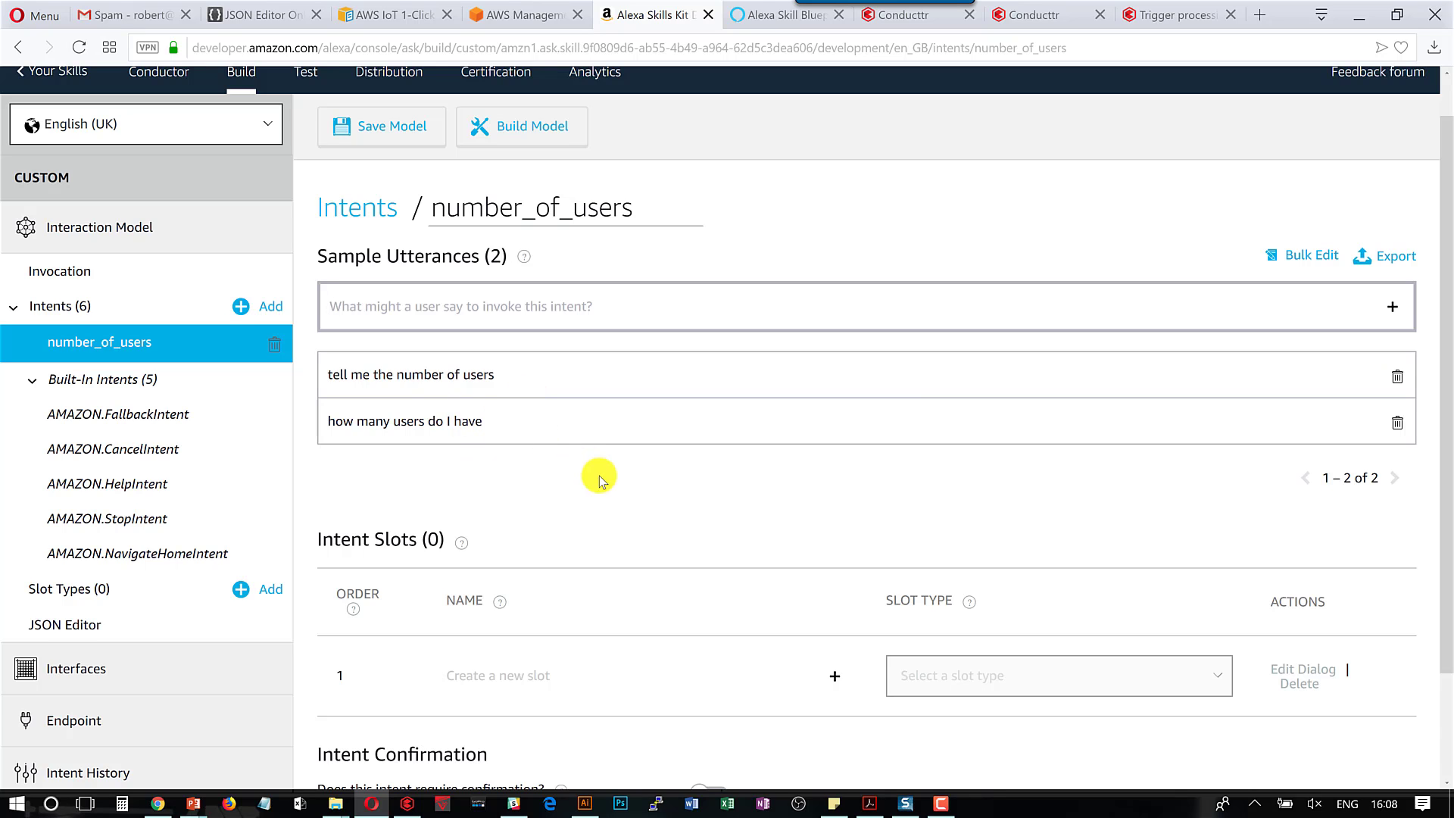
Save the interaction model and dismiss the save notification.
scroll(598, 475, "down", 2)
scroll(621, 521, "up", 3)
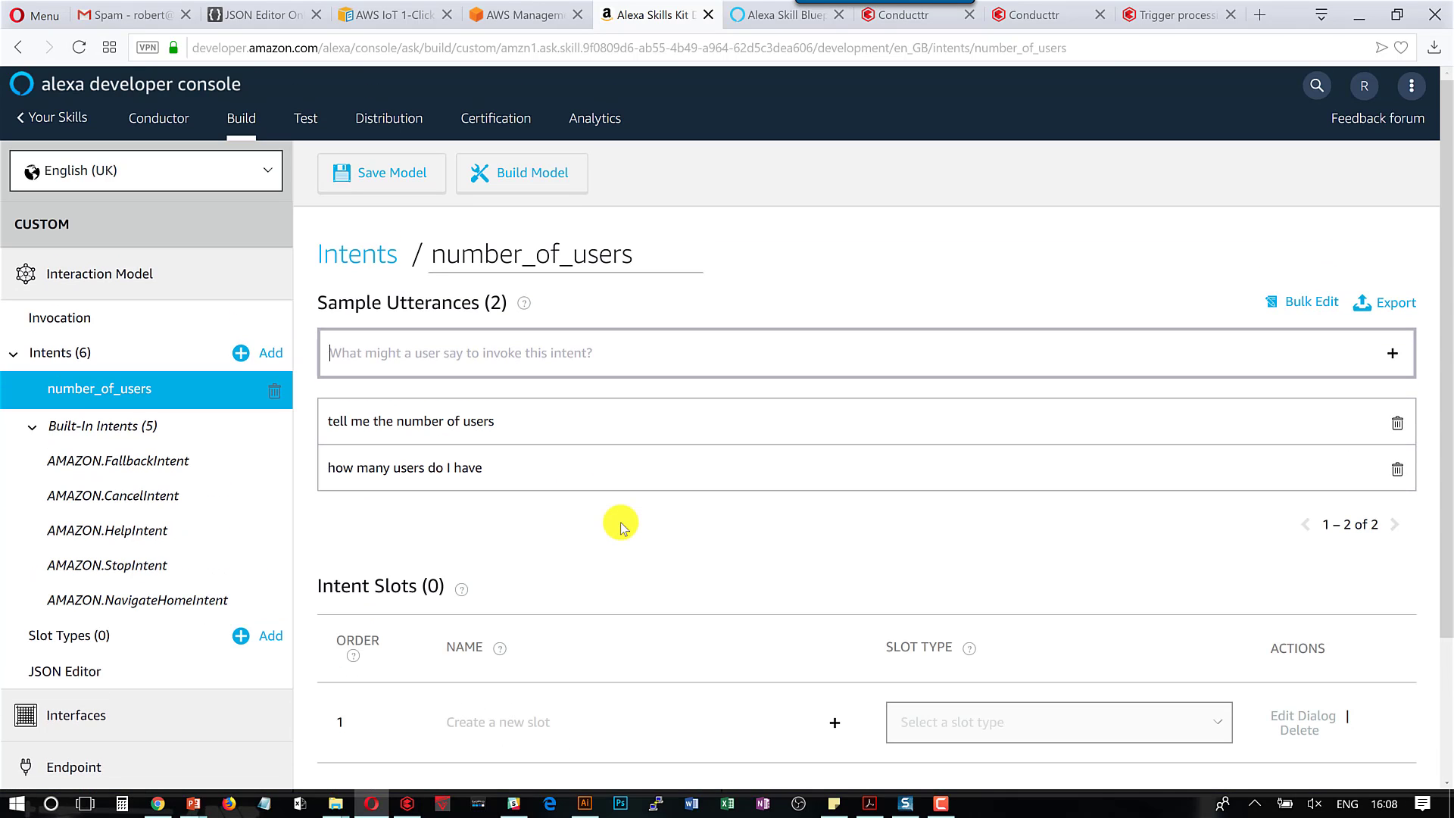
left_click(390, 179)
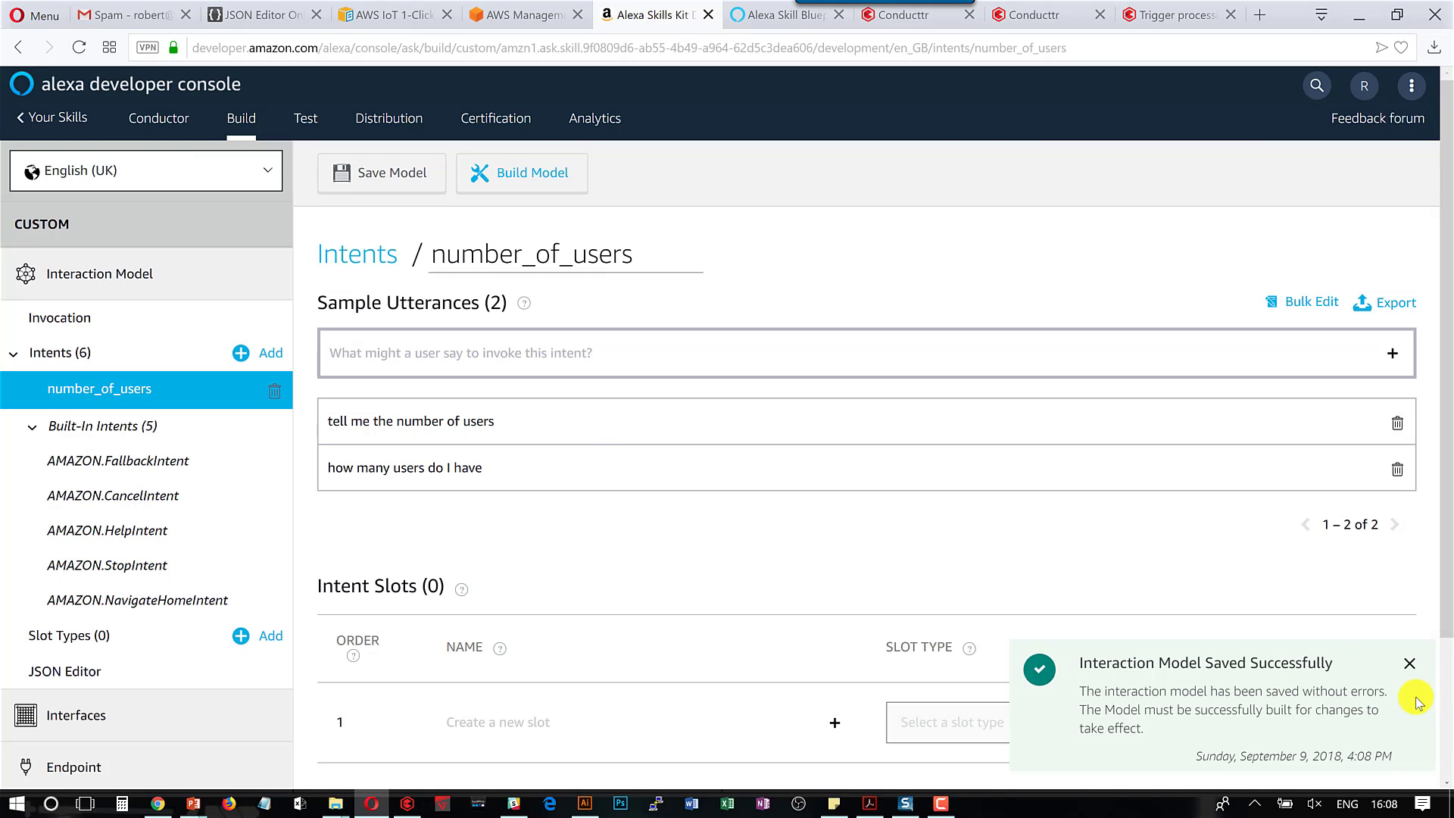
left_click(1410, 665)
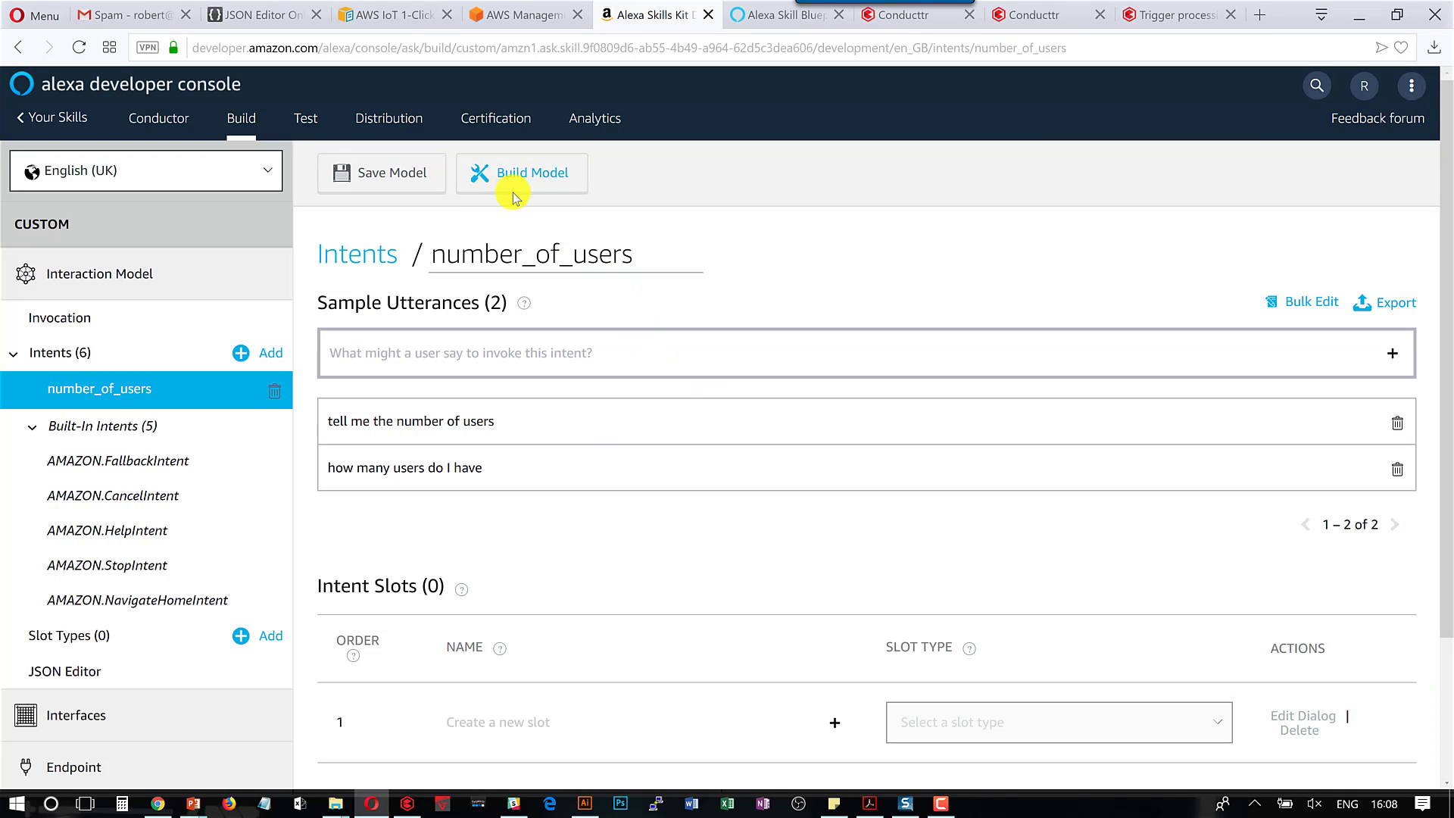
Set the skill's service endpoint type to HTTPS.
scroll(201, 591, "down", 2)
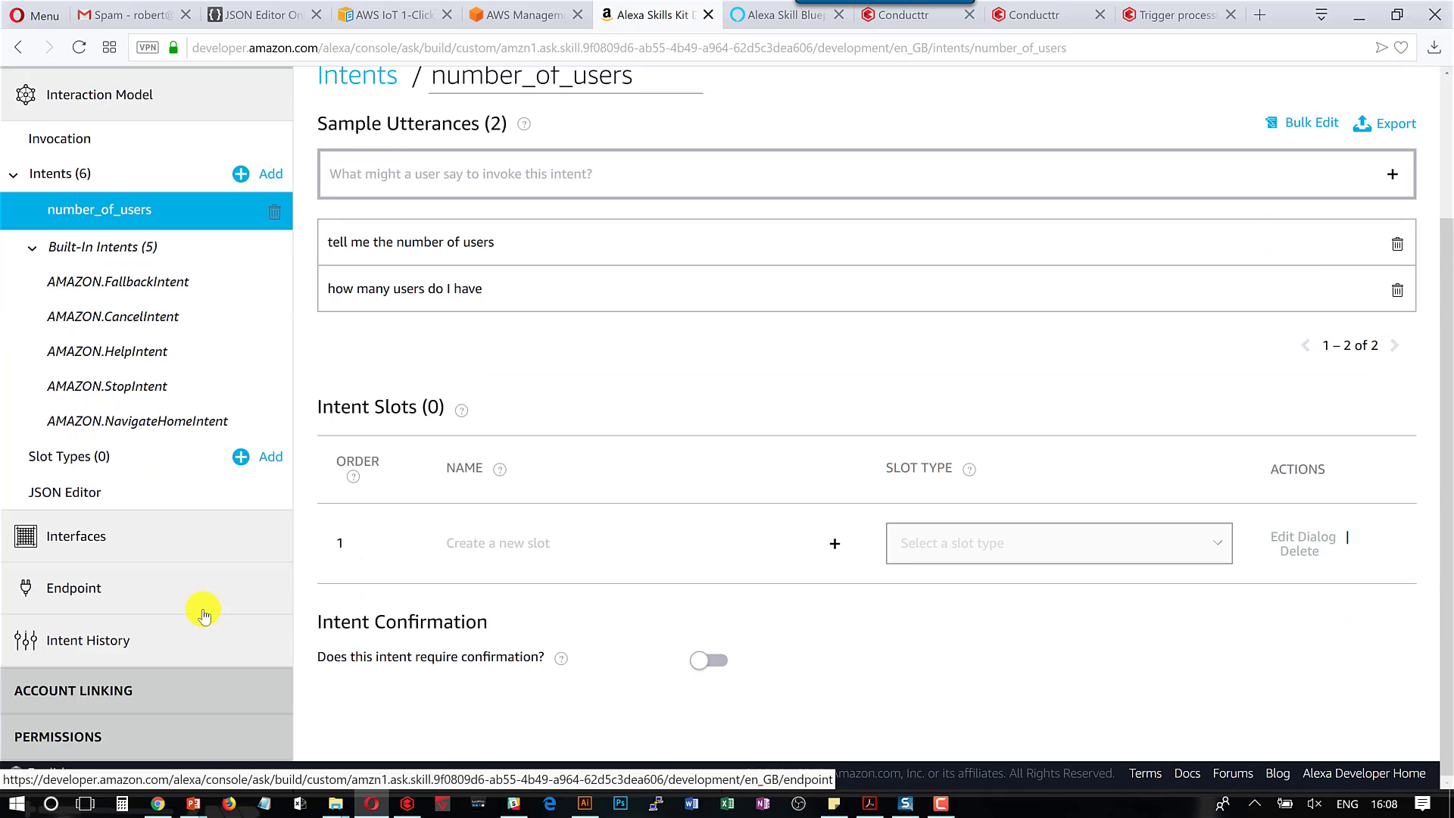
left_click(79, 597)
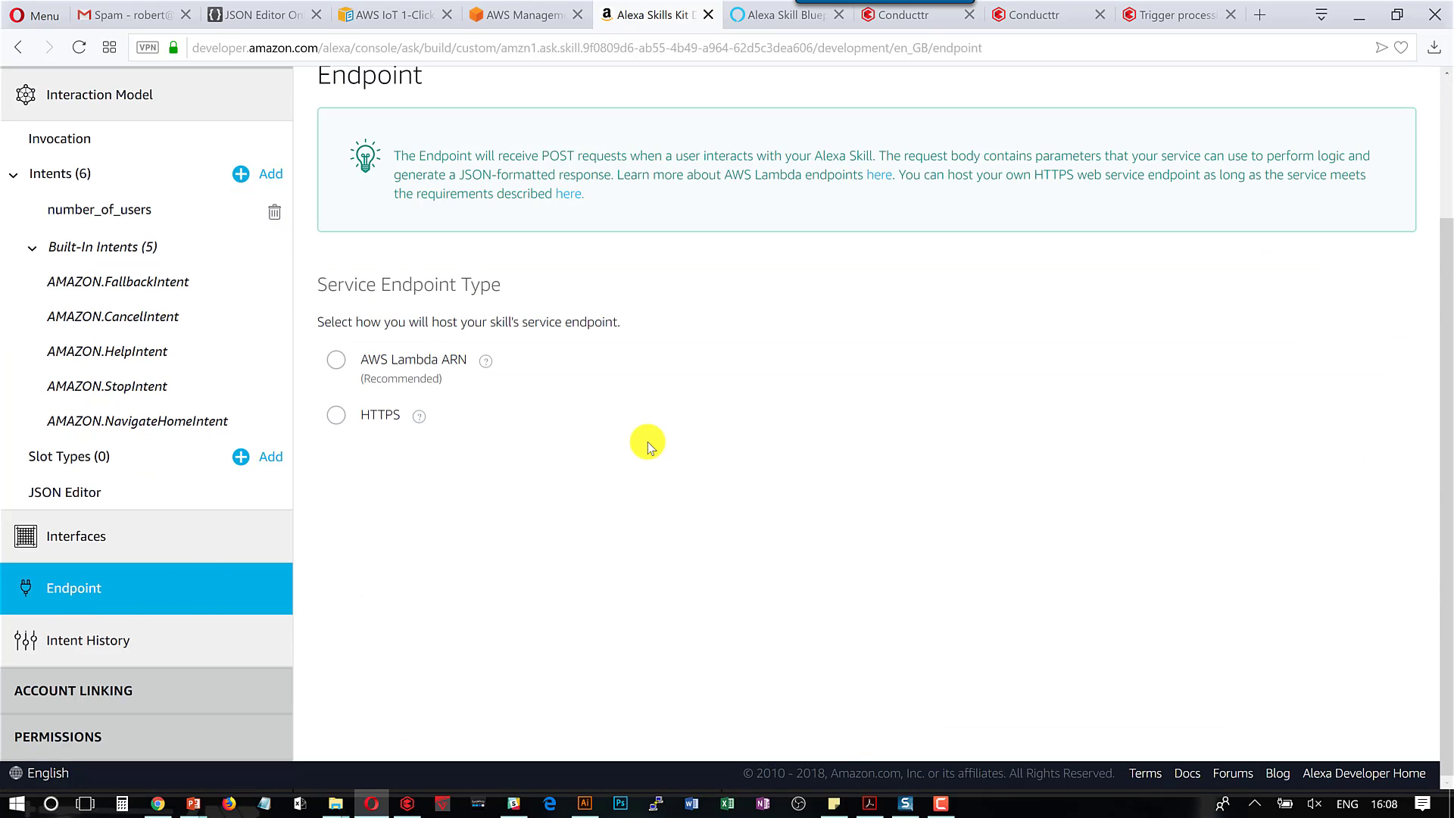
left_click(337, 419)
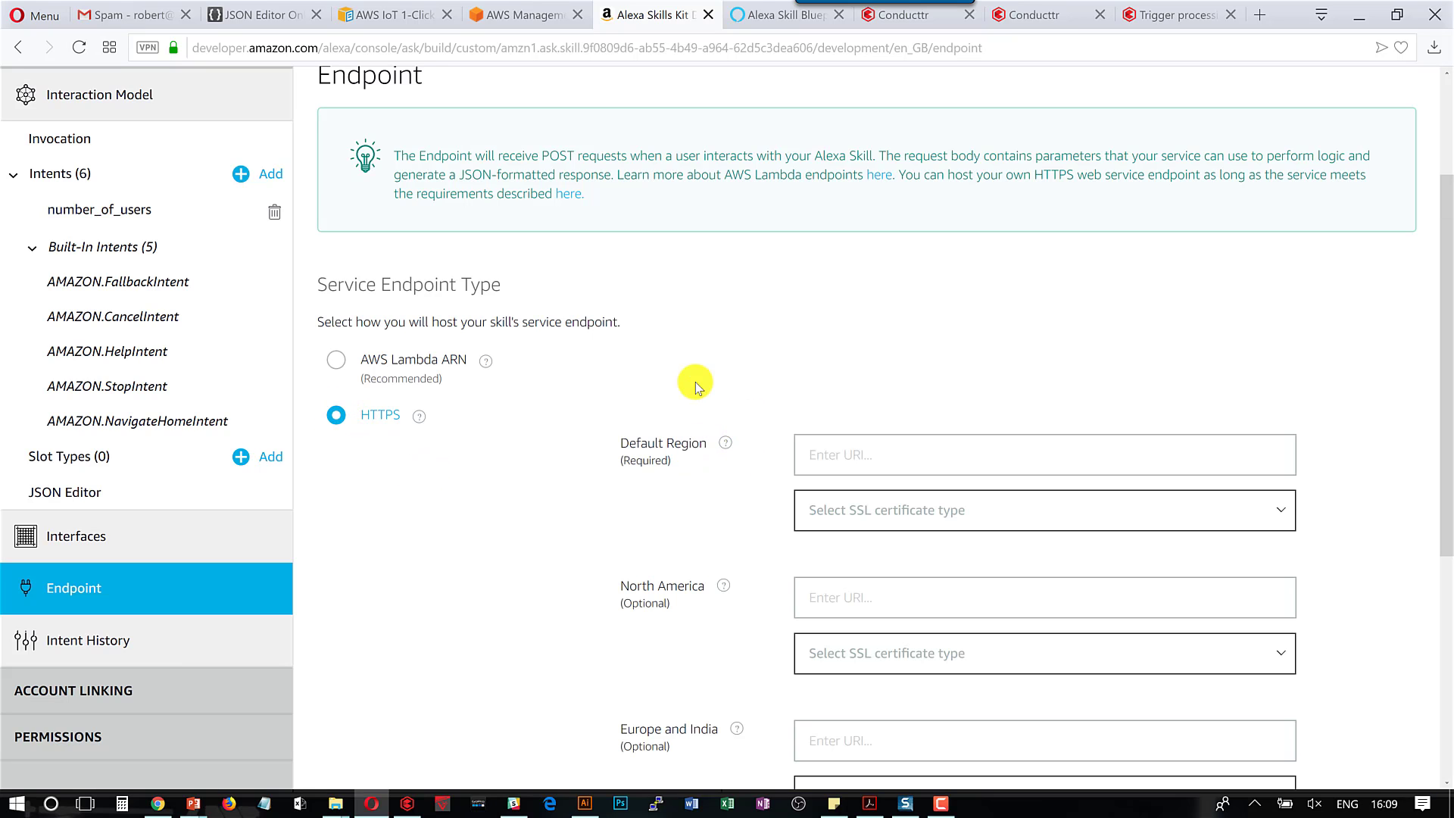
Return to the skills list, display the Conductor skill's Skill ID and copy the whole ID.
scroll(642, 370, "up", 3)
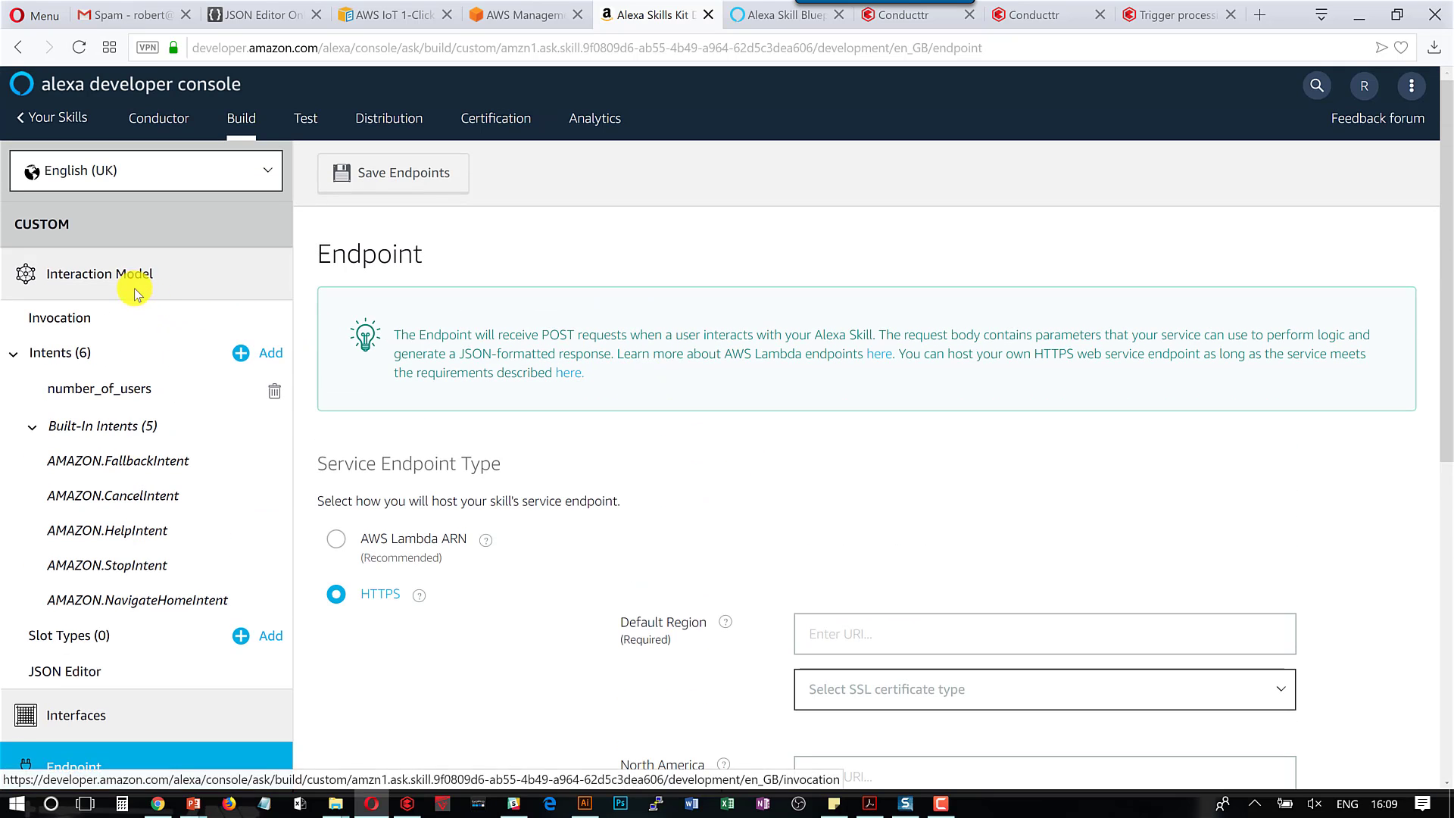
left_click(46, 117)
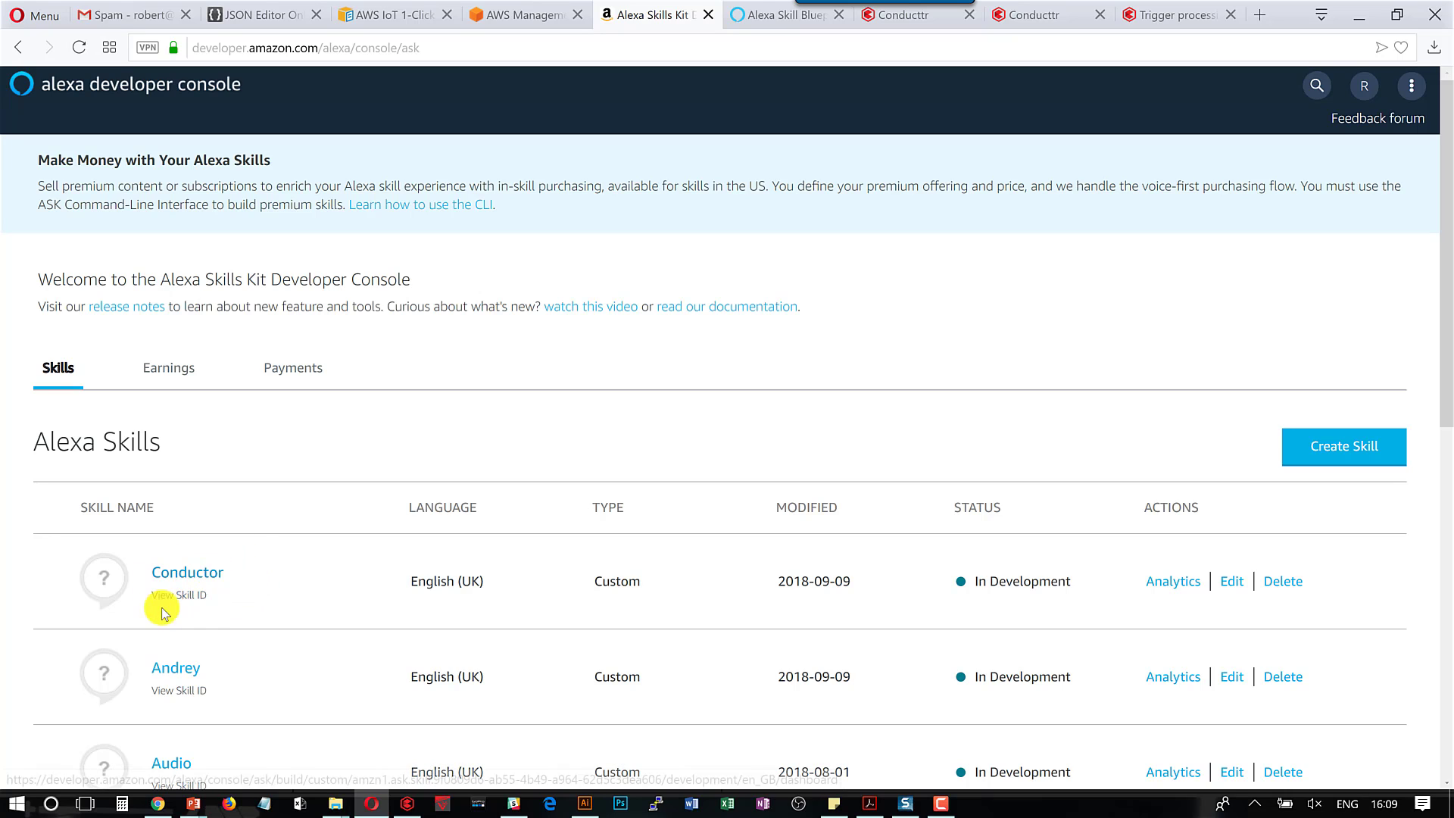
left_click(186, 596)
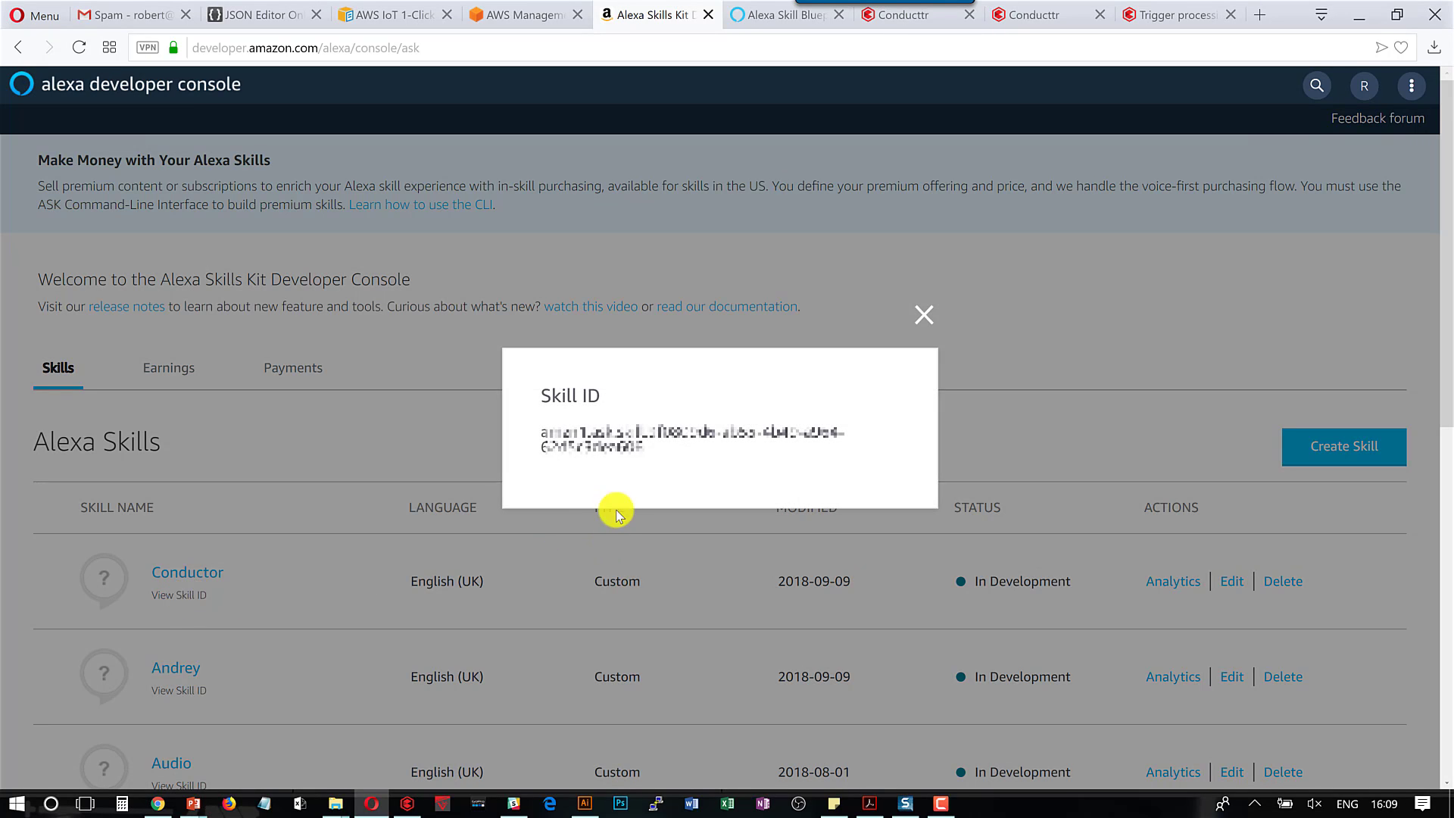
left_click_drag(646, 452, 543, 433)
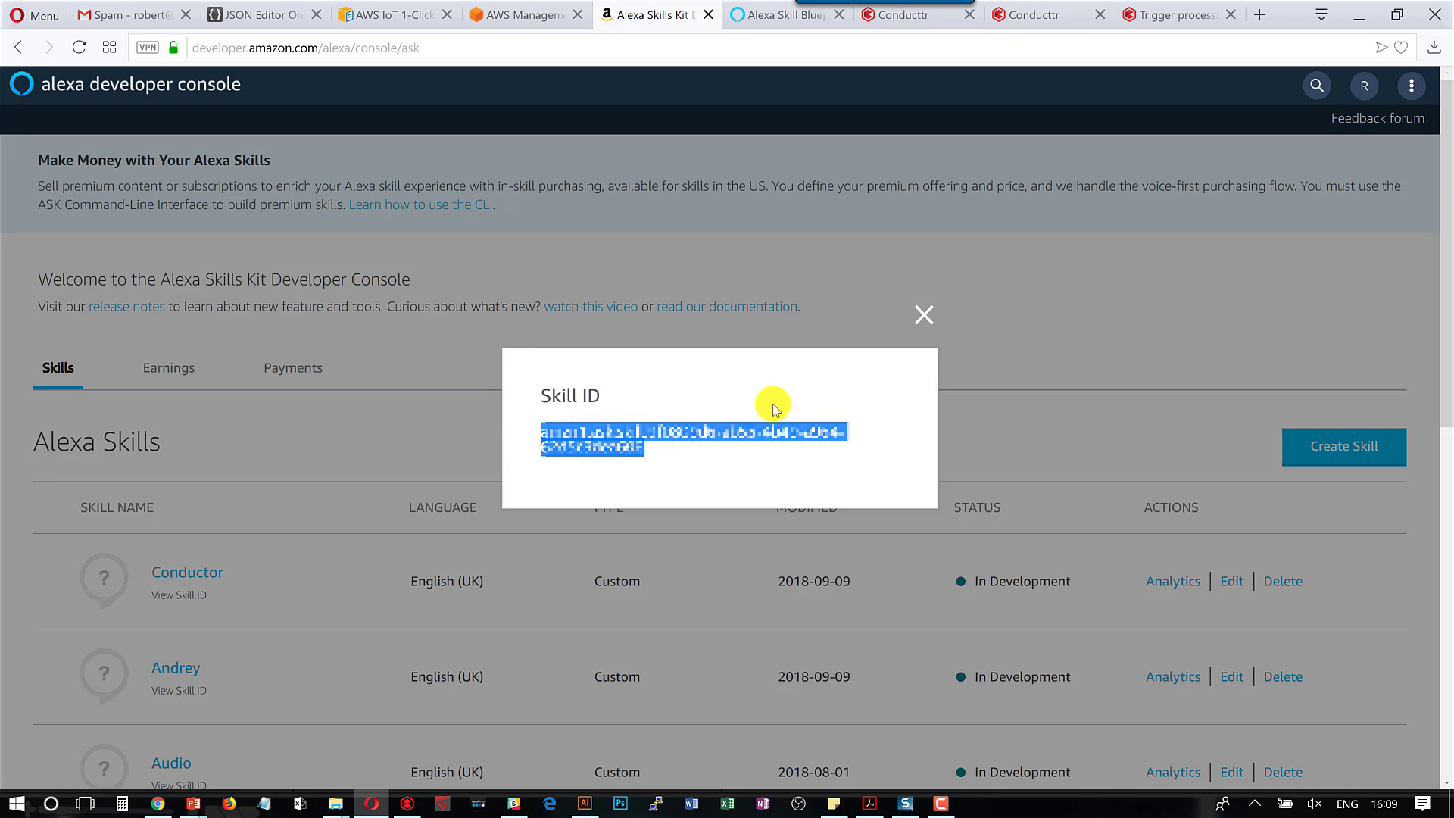
Switch to the Conducttr project site and create a new project titled Alexa Demo without a template.
left_click(1035, 27)
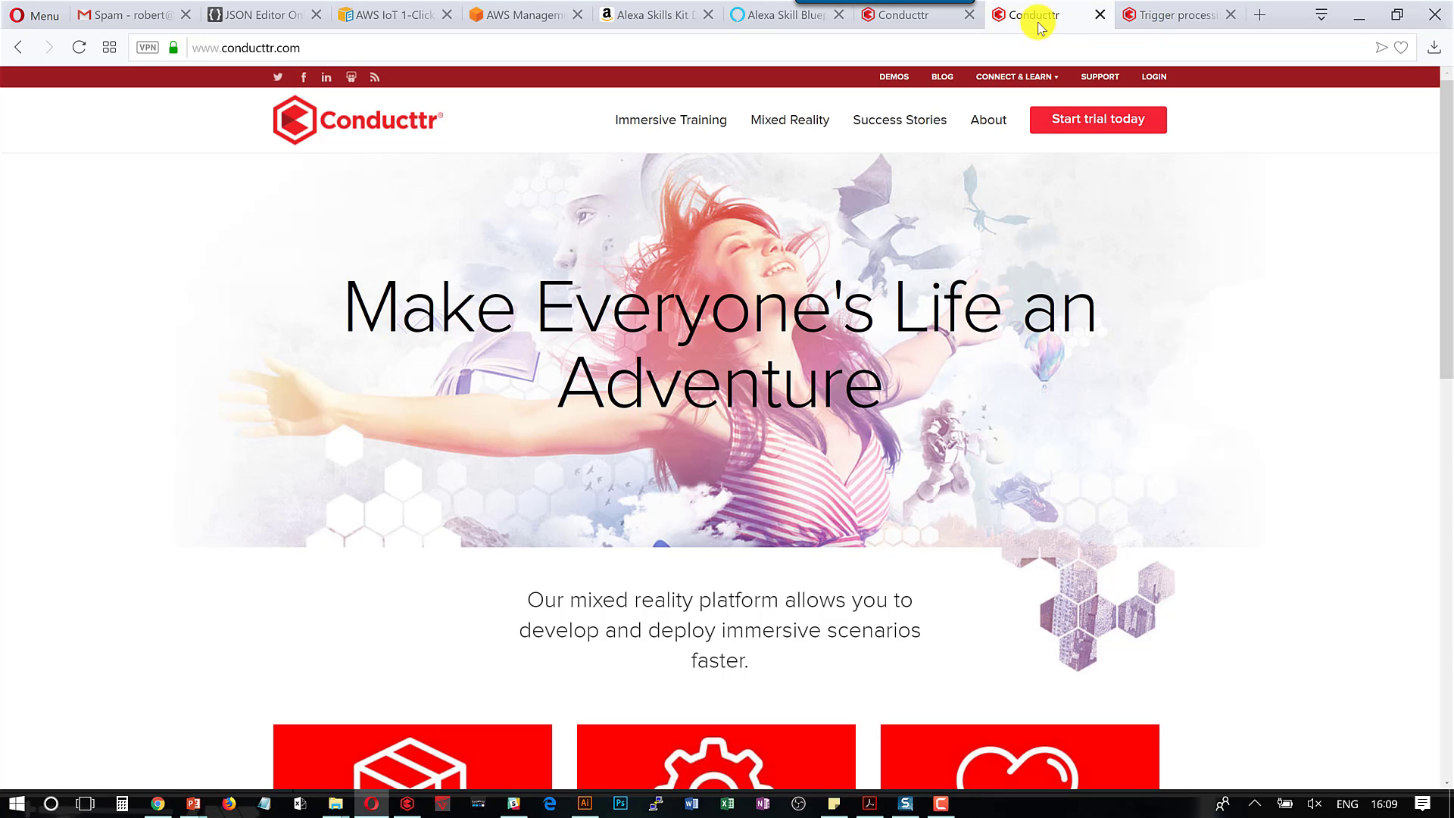
left_click(911, 22)
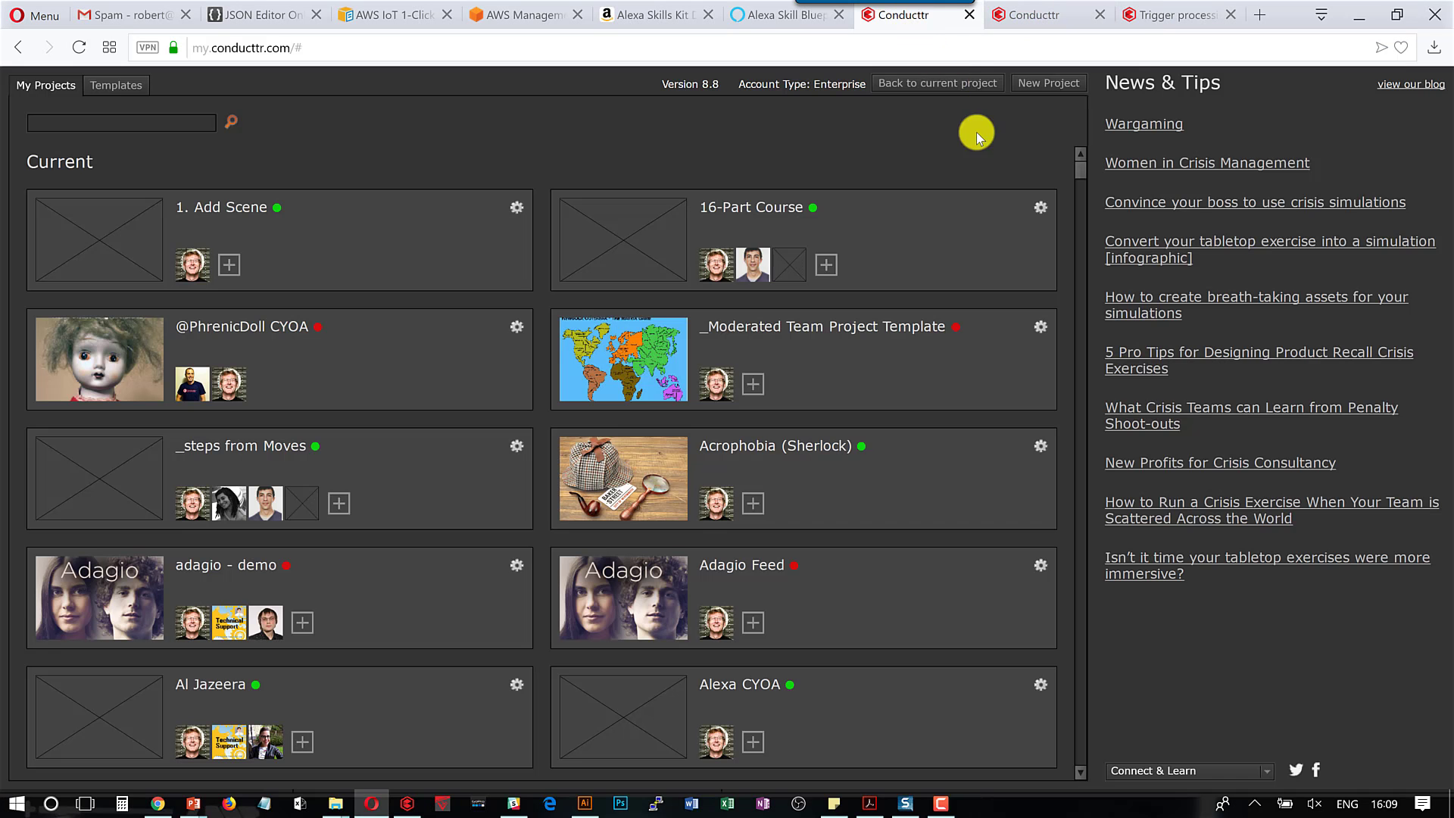
left_click(1036, 85)
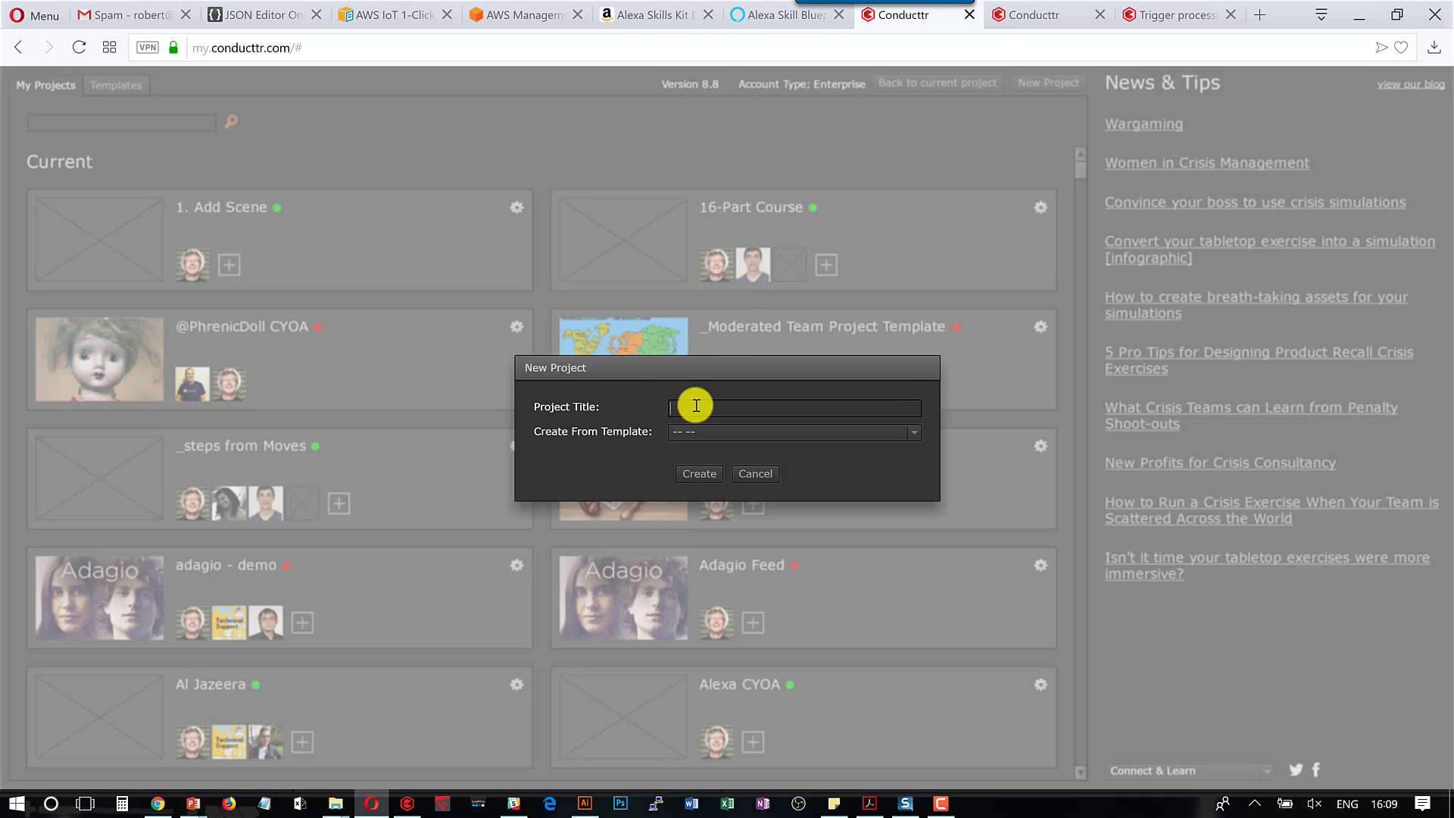
type("Alexa Demo")
left_click(714, 474)
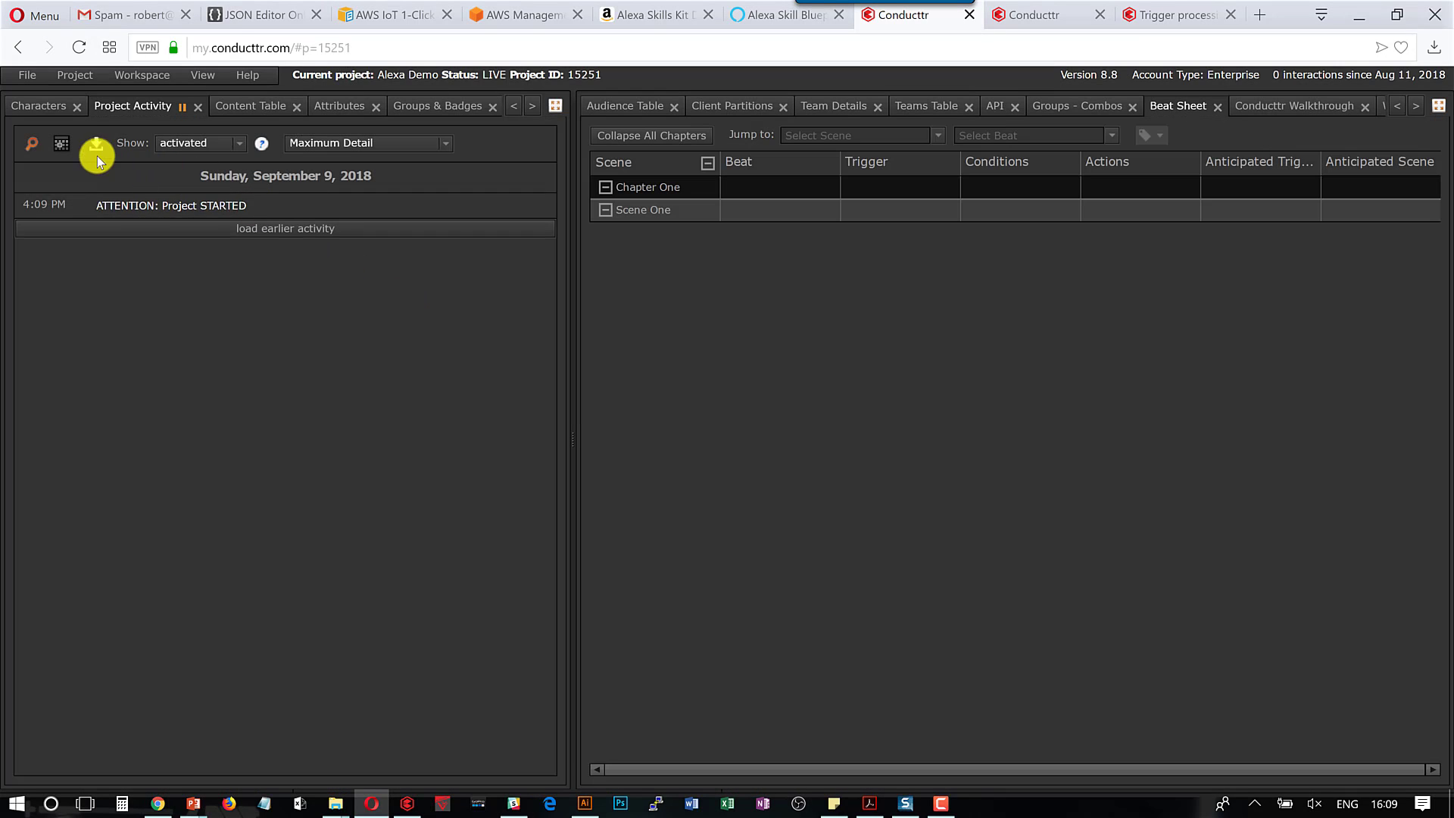
Start adding an Alexa Skill account to the Narrator character.
left_click(40, 104)
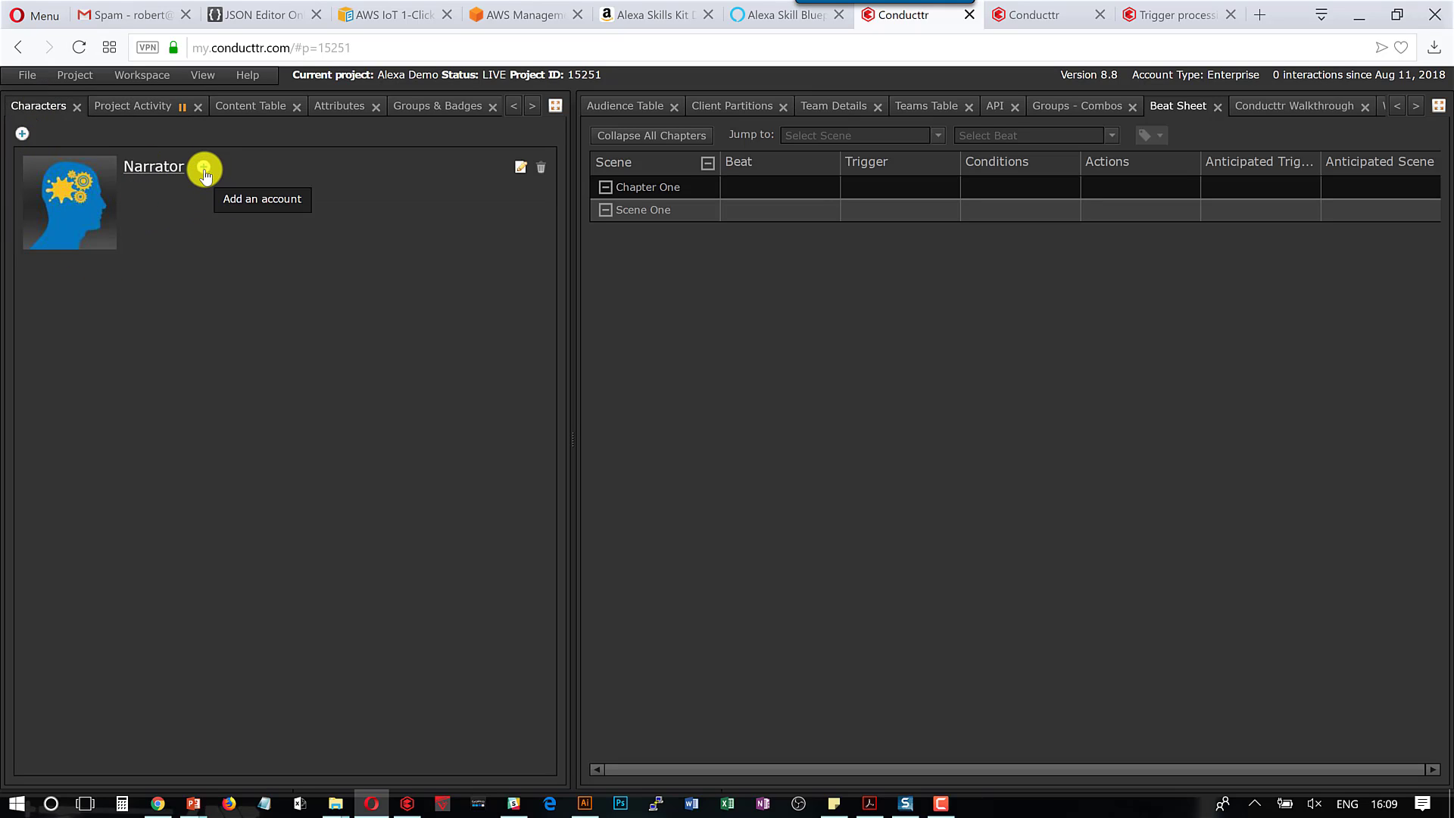
left_click(202, 172)
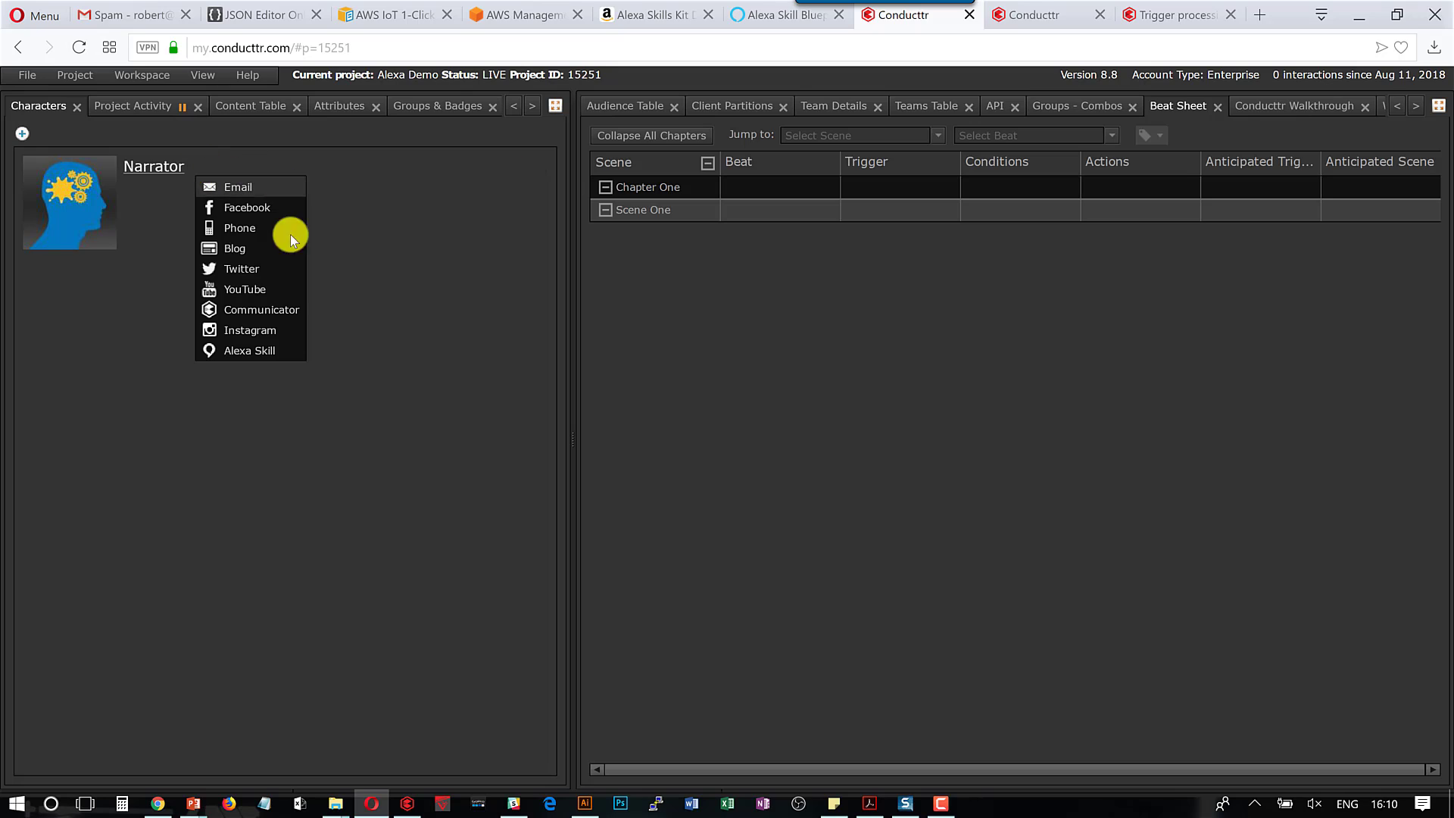
left_click(250, 351)
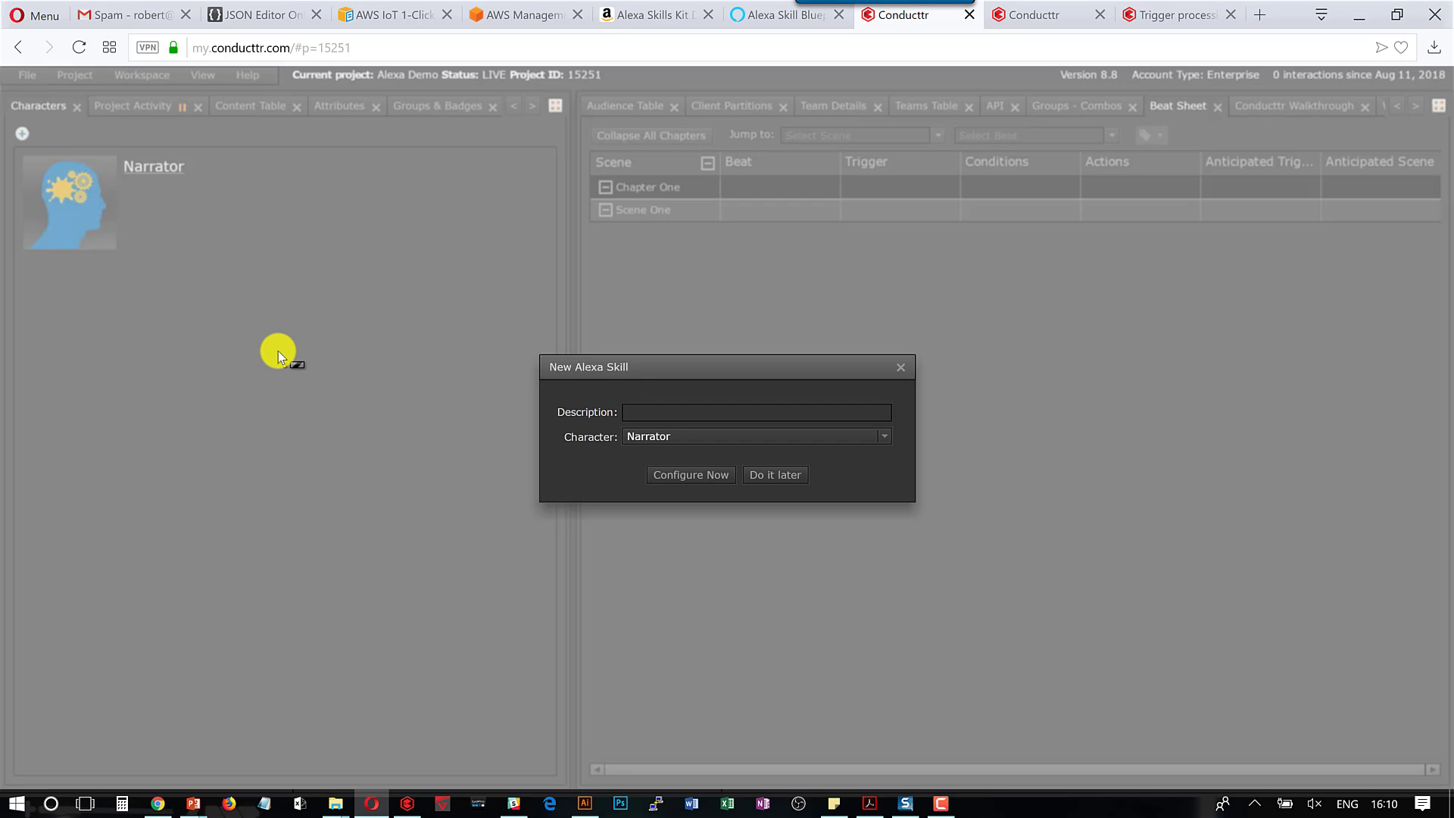
Enter "Alexa (Ask Conducttr)" as the new Alexa skill's description and proceed to configure it now.
left_click(680, 414)
type("Alexa")
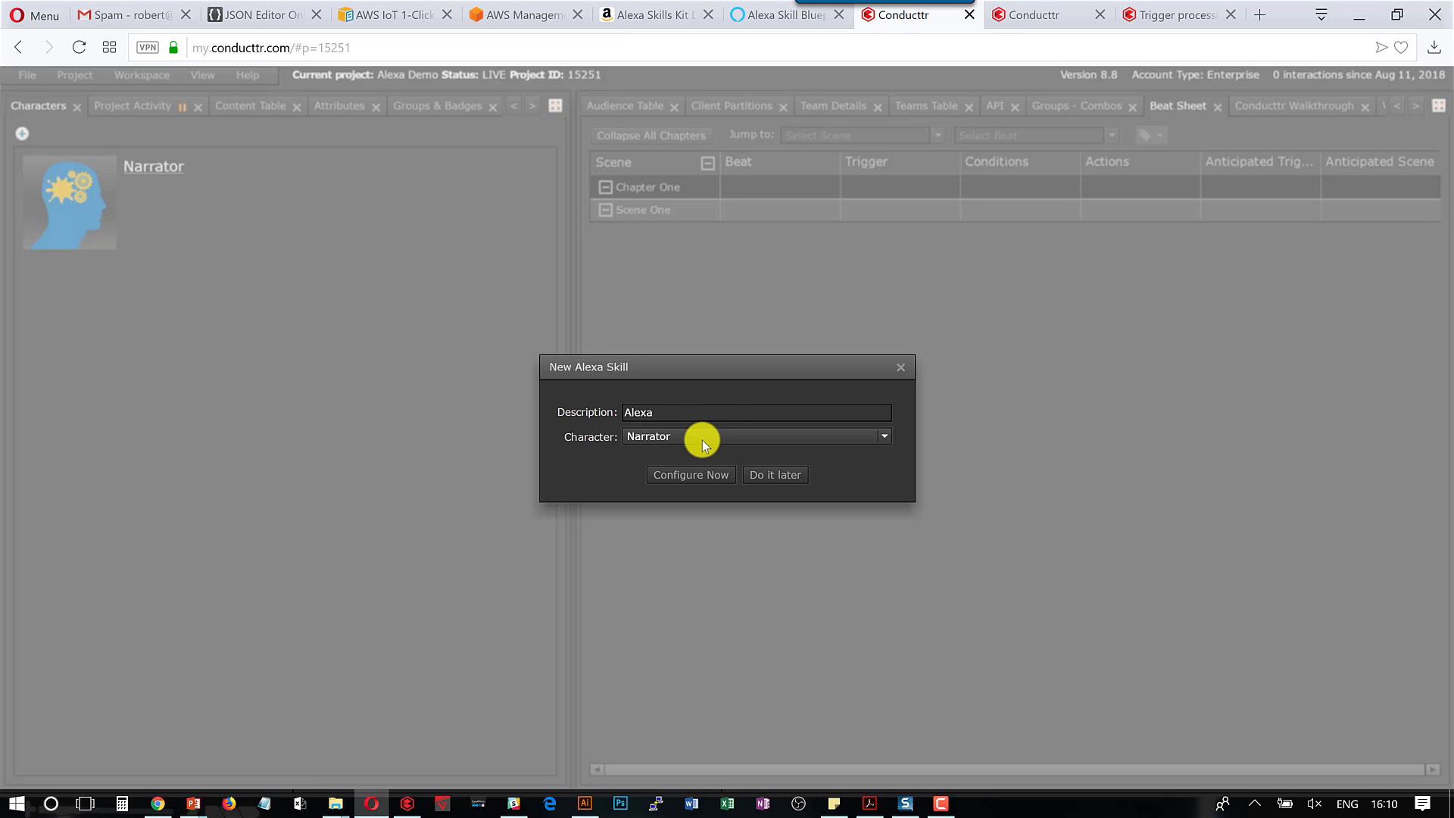
type(" (Conduc")
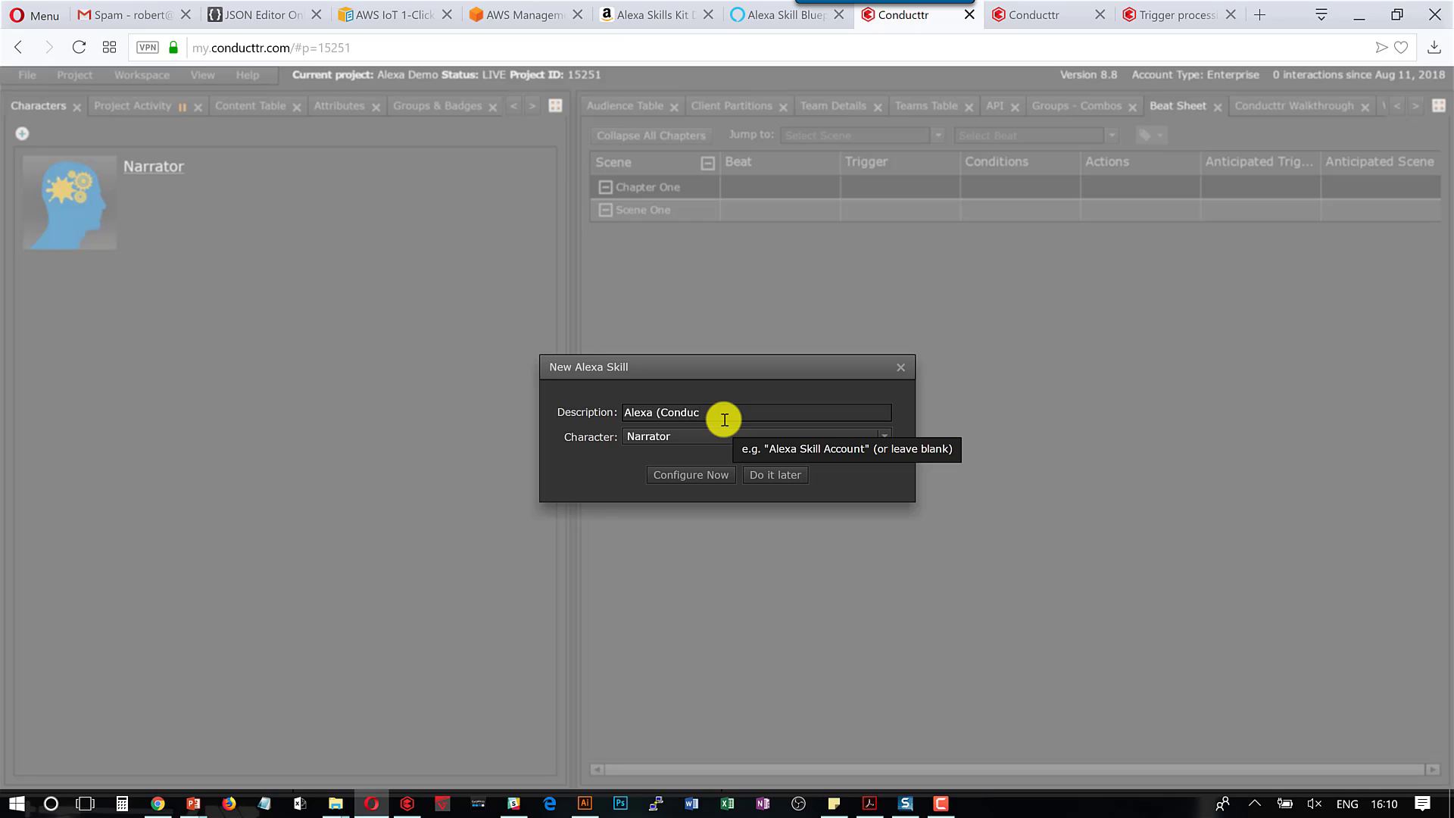
key("BackSpace")
key("BackSpace")
key("BackSpace")
key("BackSpace")
key("BackSpace")
key("BackSpace")
type("Ask Con")
left_click(704, 474)
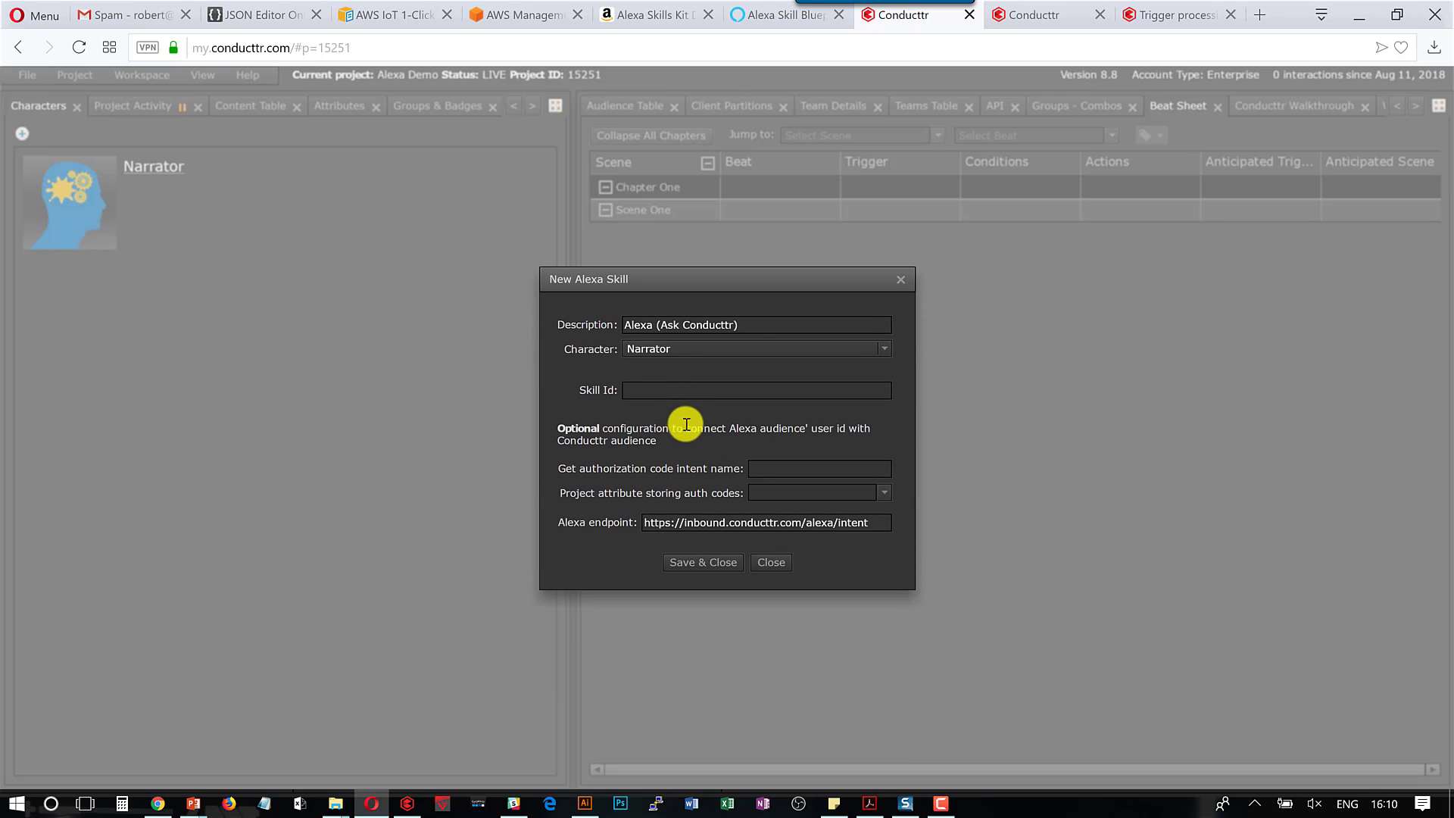
Paste the copied Skill ID into the account, copy the Alexa endpoint URL, and save the configuration.
left_click(674, 391)
key("ctrl+v")
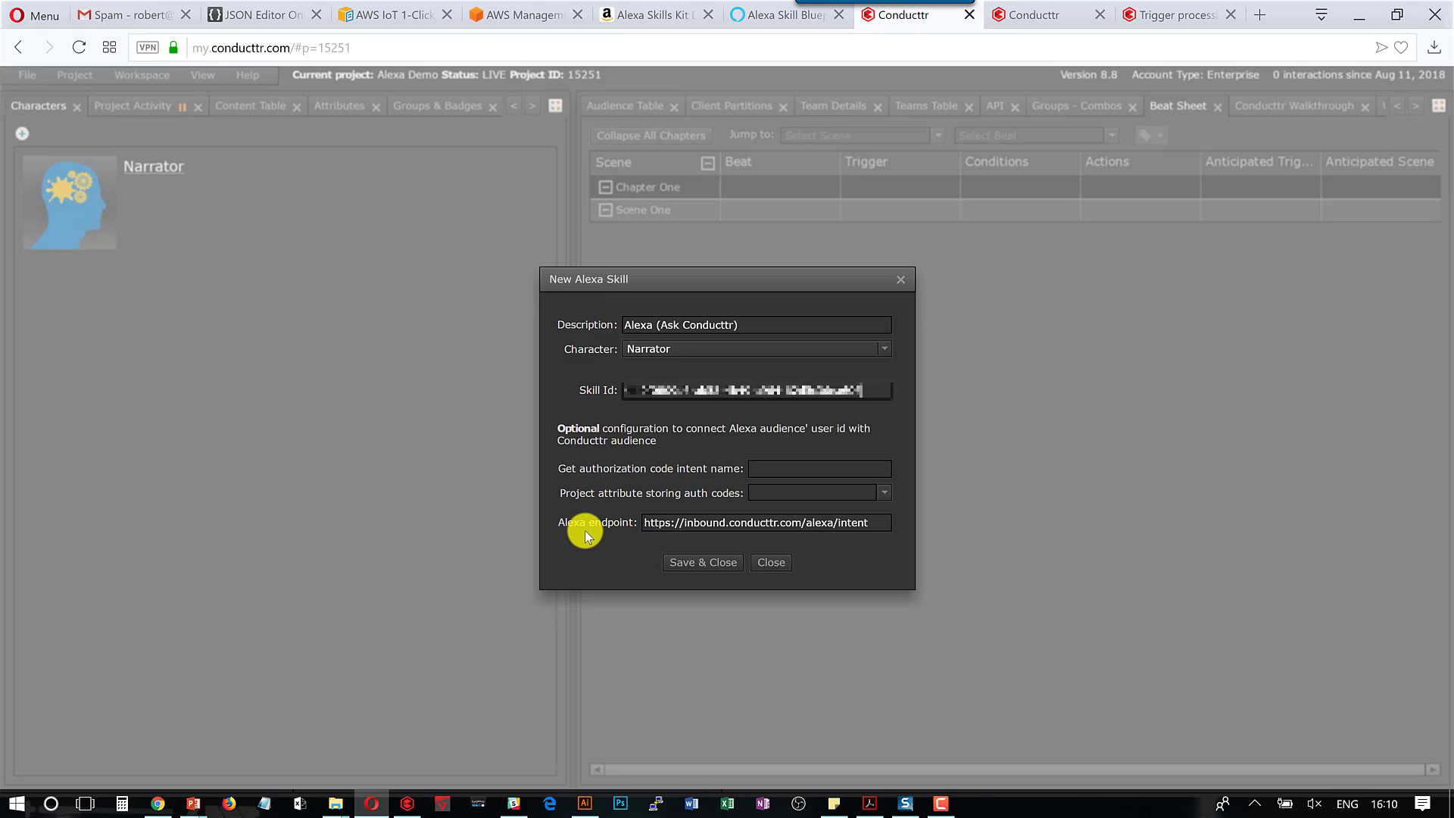
left_click_drag(880, 523, 623, 535)
key("ctrl+c")
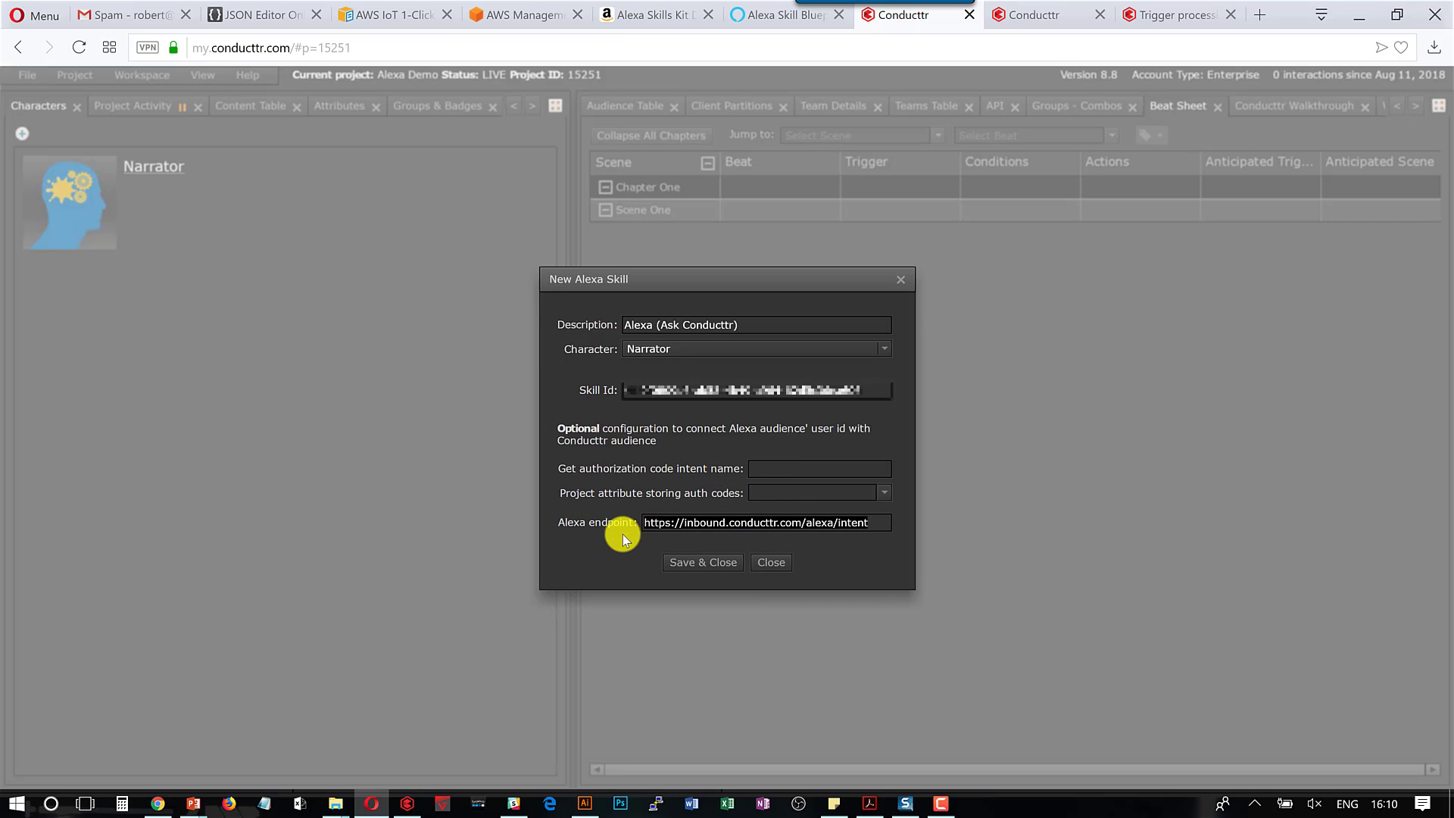
left_click(704, 563)
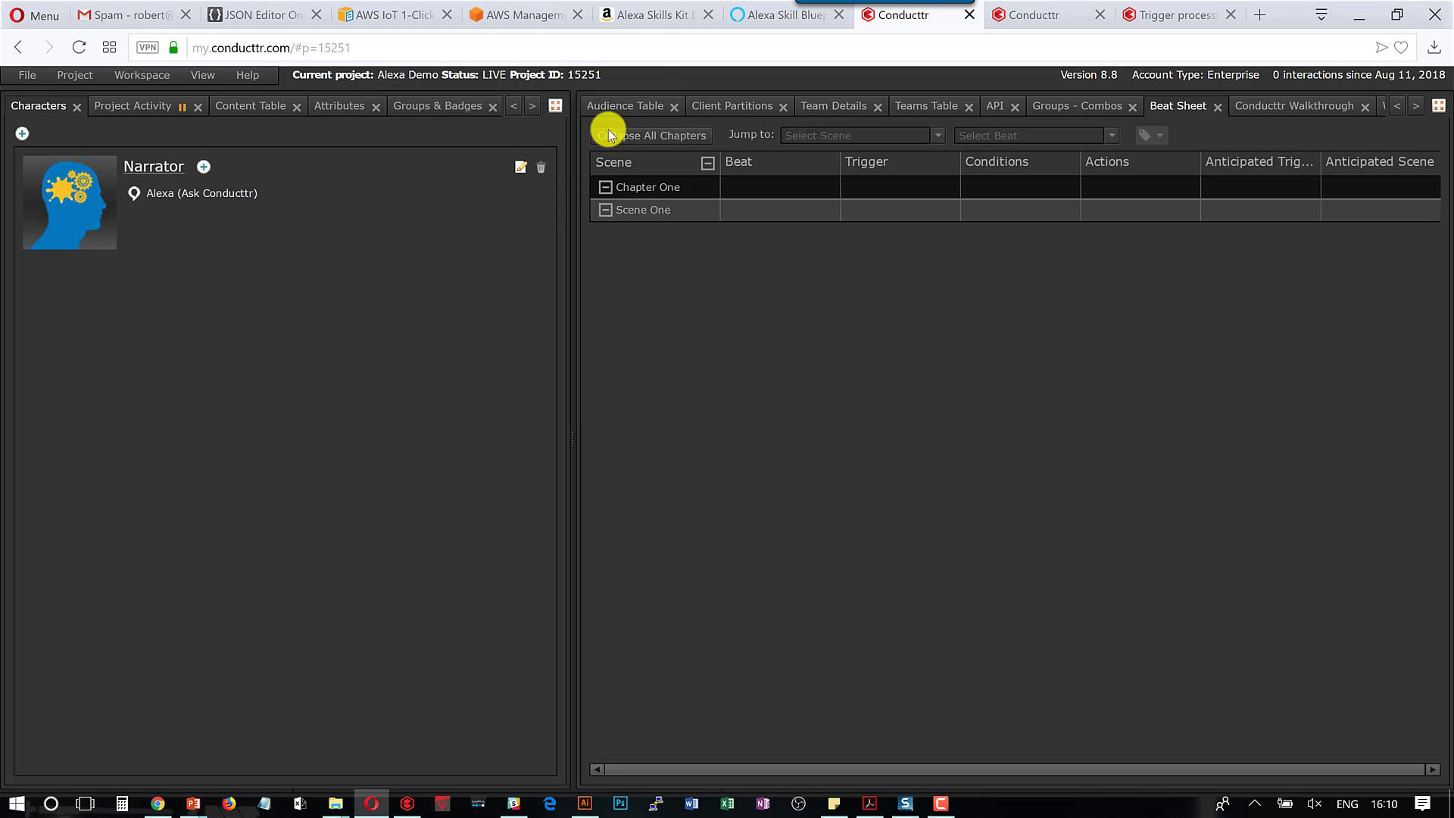
Switch to the Alexa developer console and open the Conductor skill's endpoint settings.
left_click(657, 15)
left_click(926, 318)
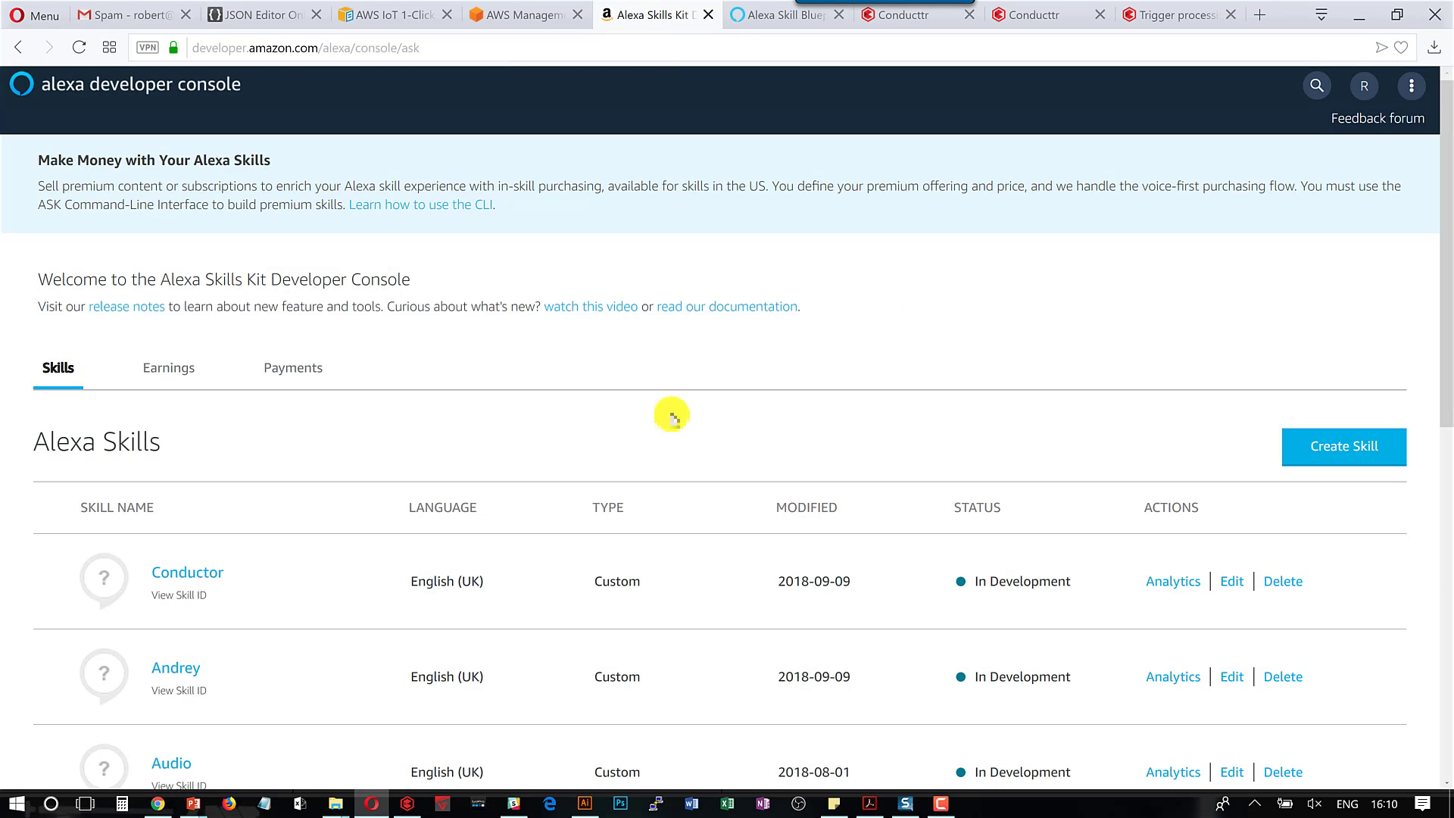
left_click(185, 575)
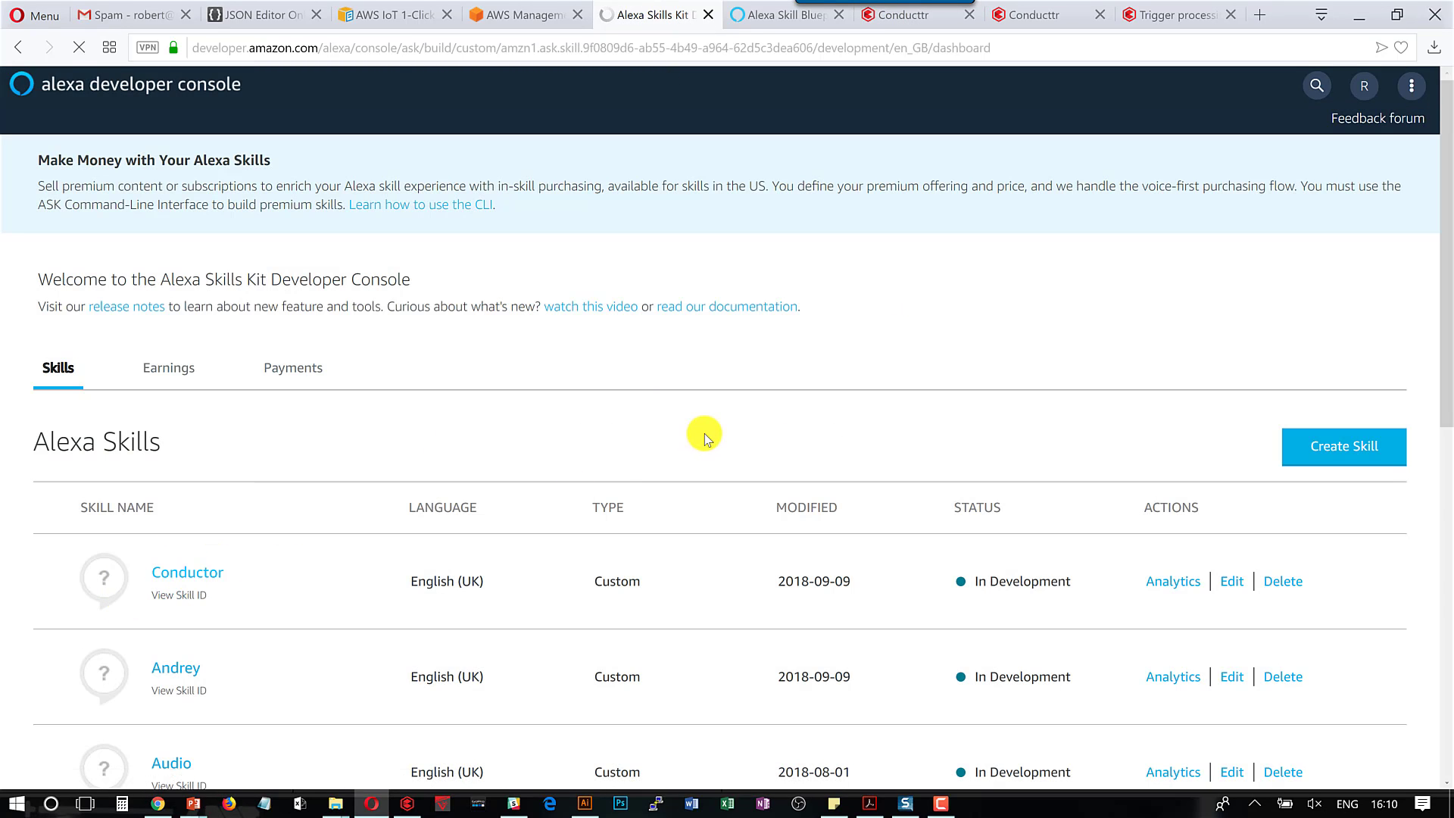
scroll(148, 567, "down", 2)
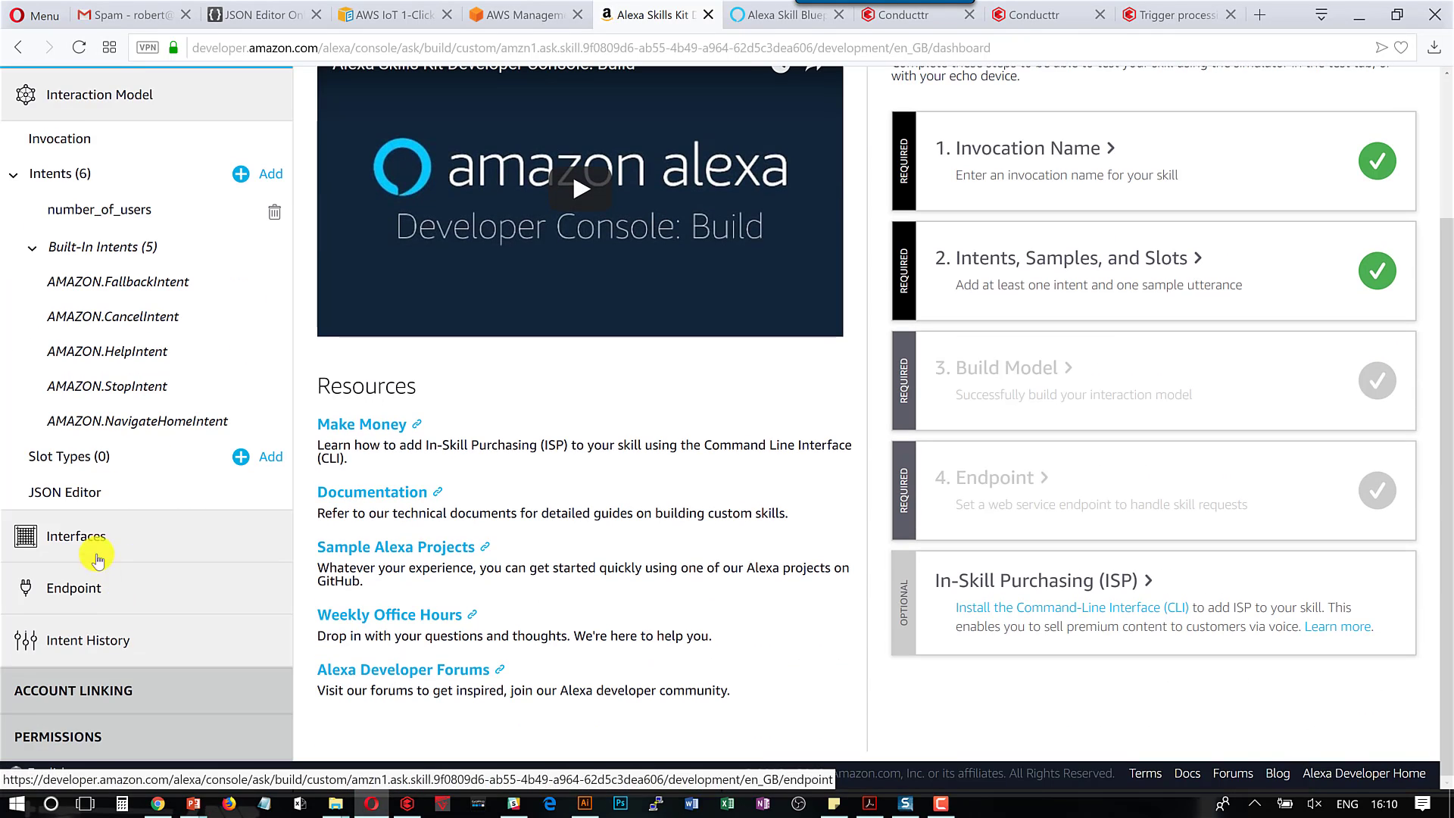
left_click(89, 598)
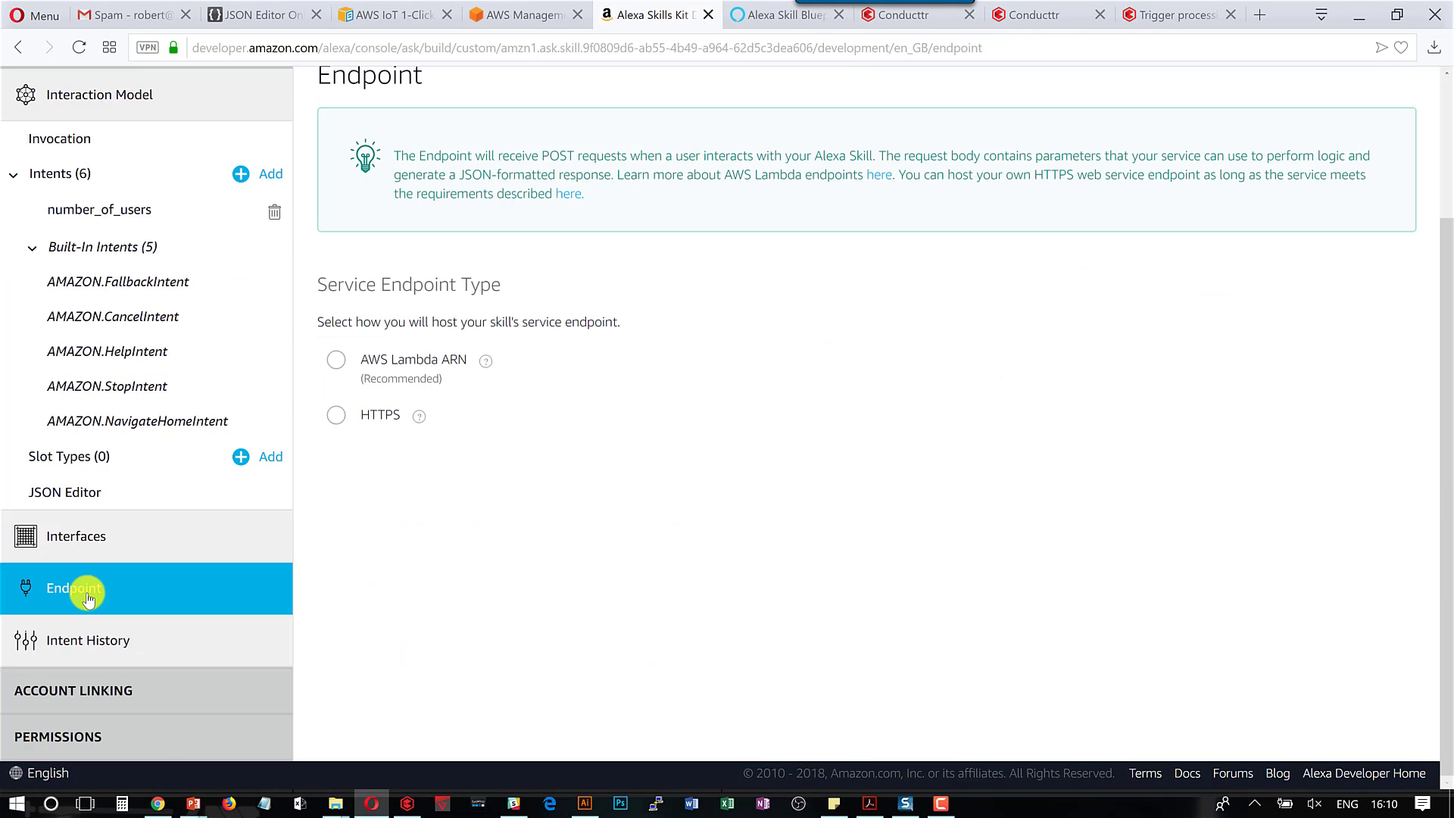
left_click(337, 417)
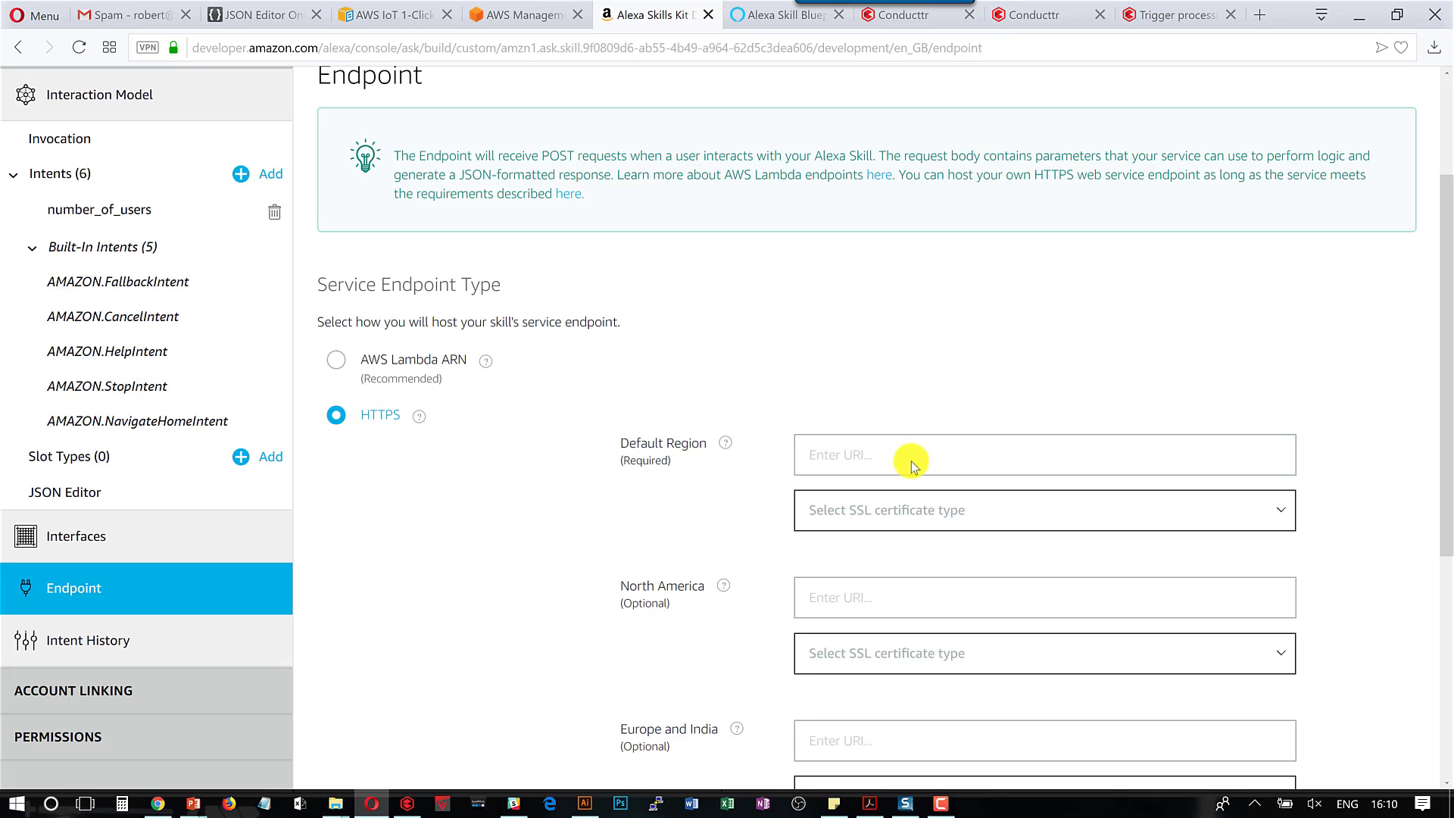
left_click(907, 458)
key("ctrl+v")
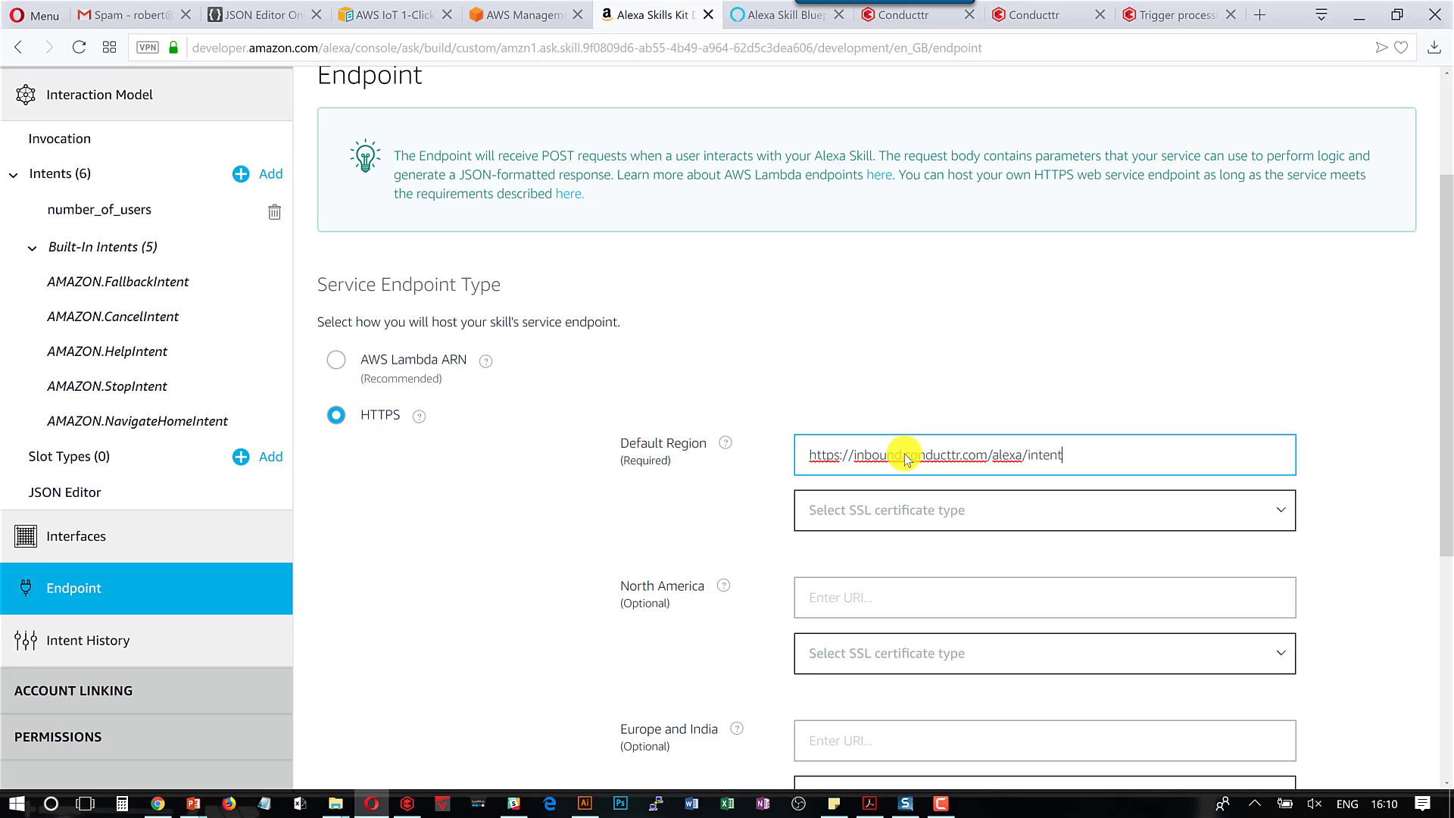
left_click(906, 512)
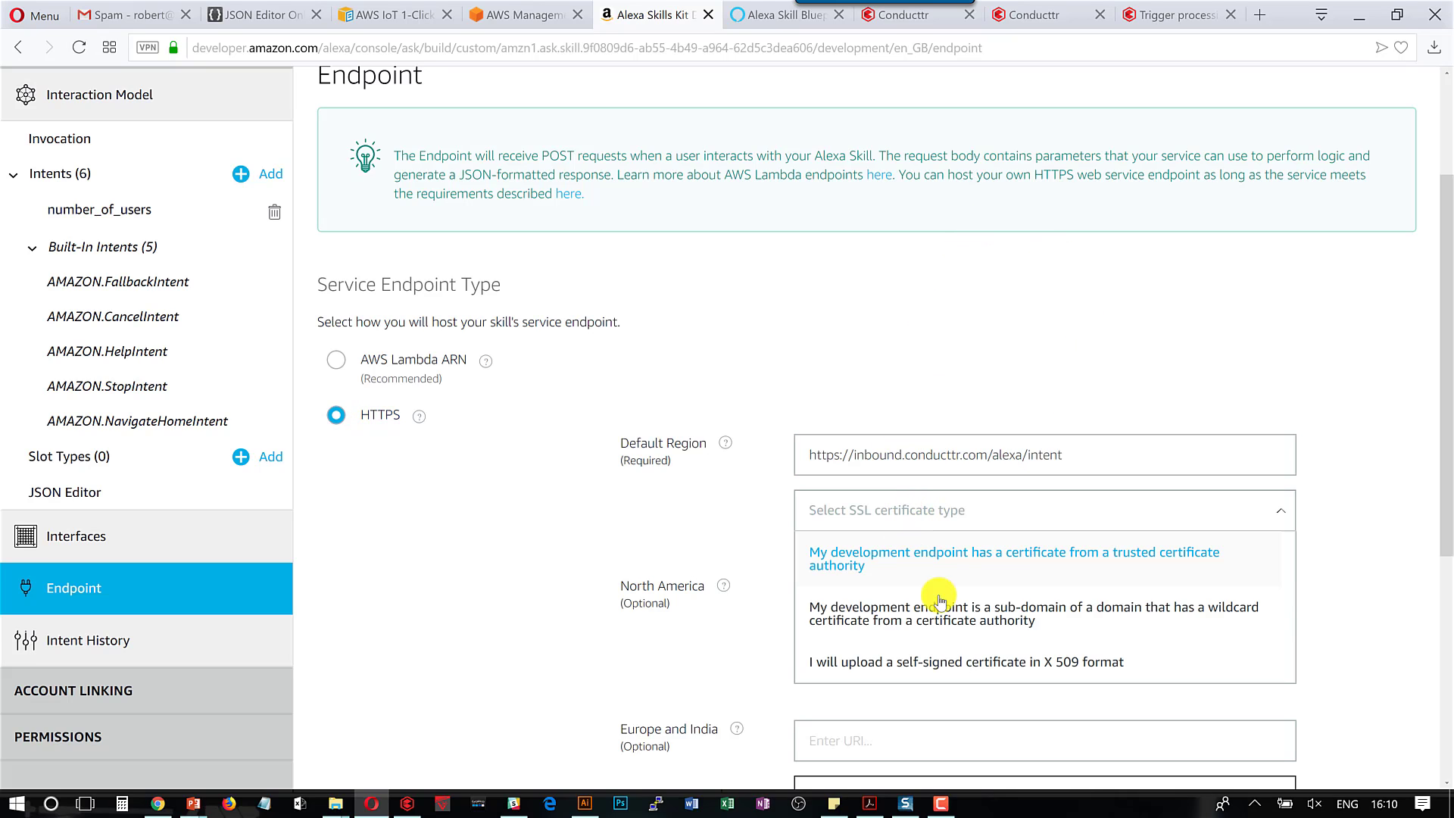
left_click(1162, 628)
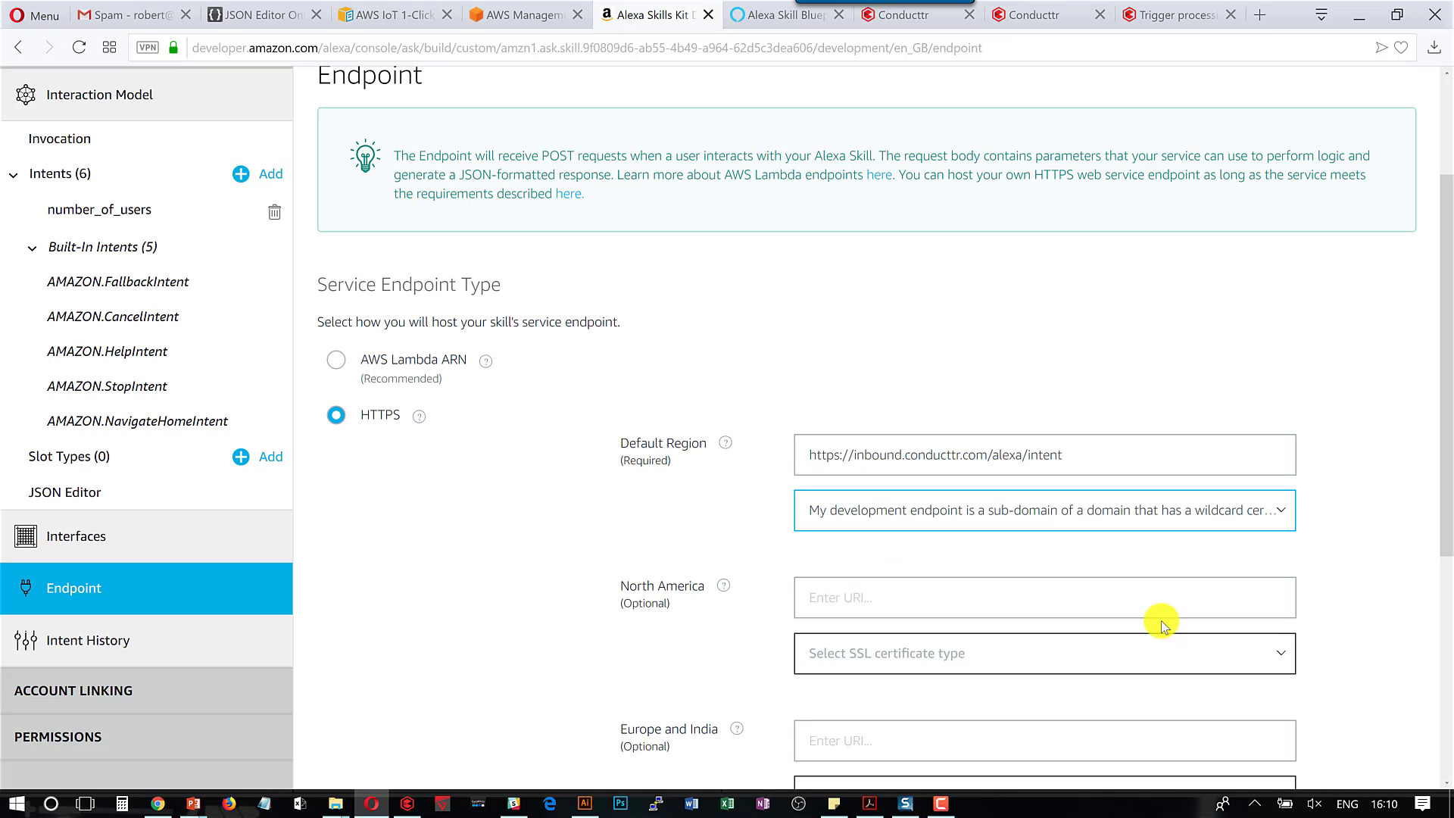
scroll(538, 500, "down", 4)
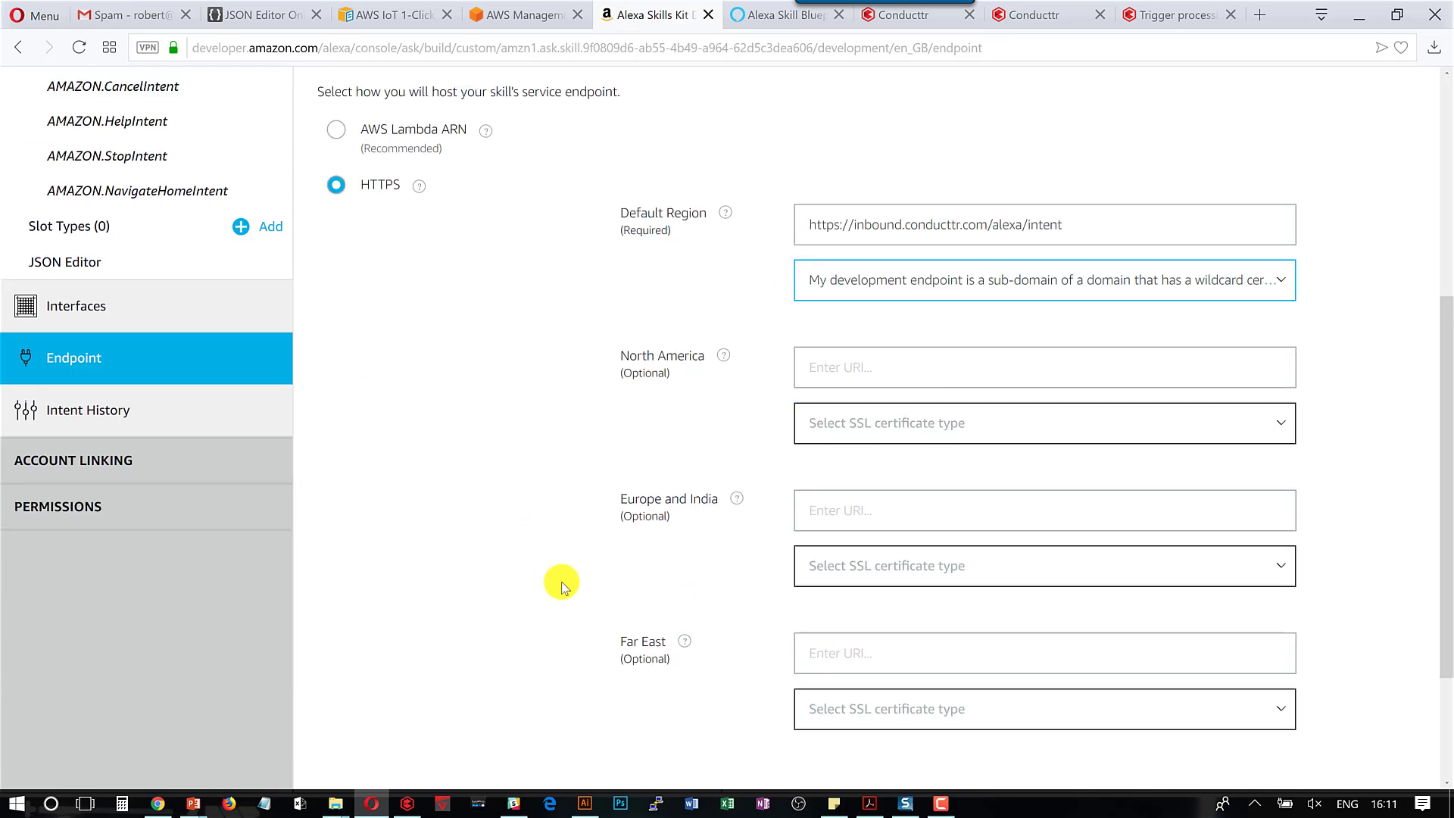
scroll(601, 649, "down", 2)
scroll(600, 644, "up", 8)
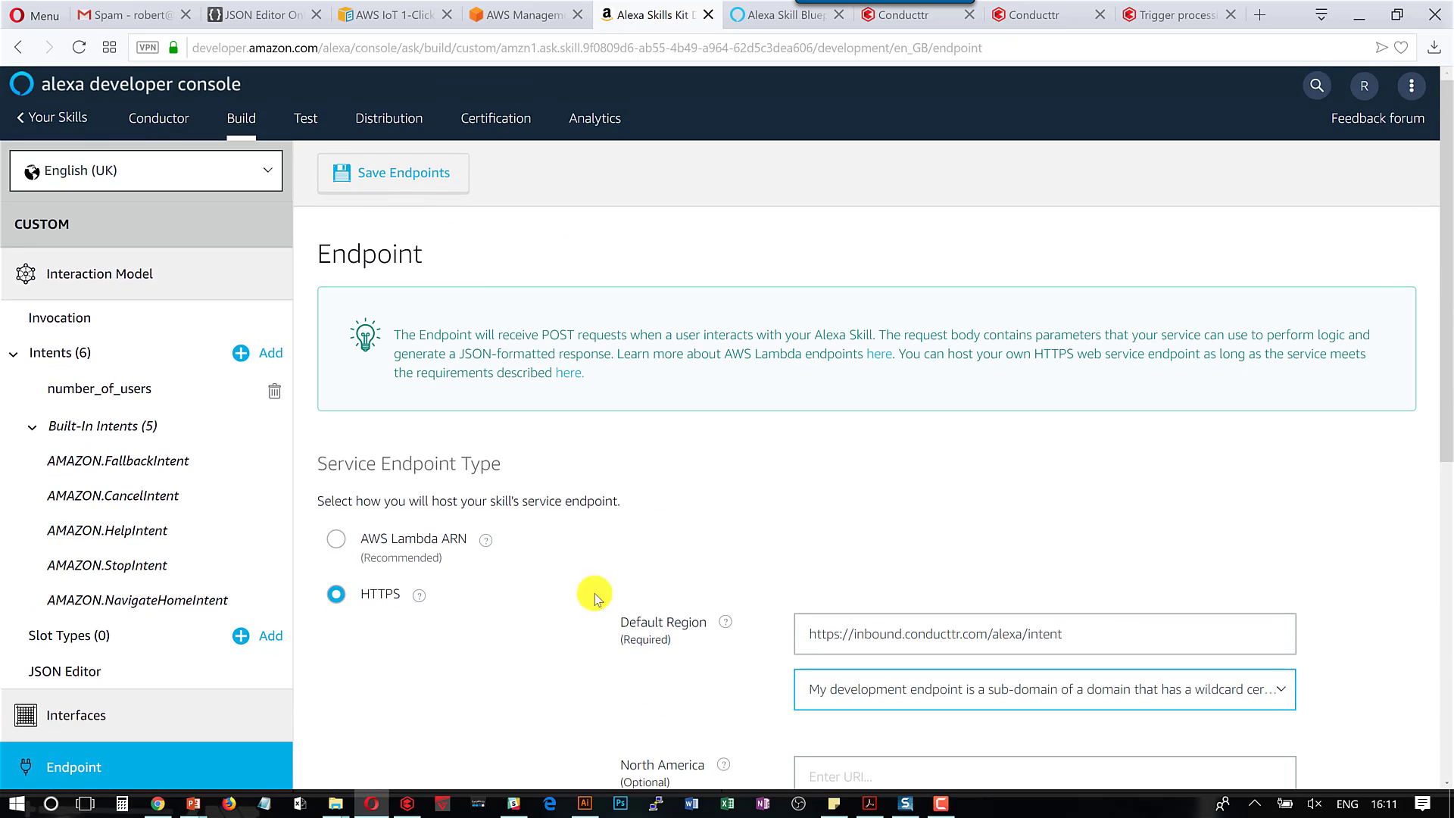
left_click(364, 183)
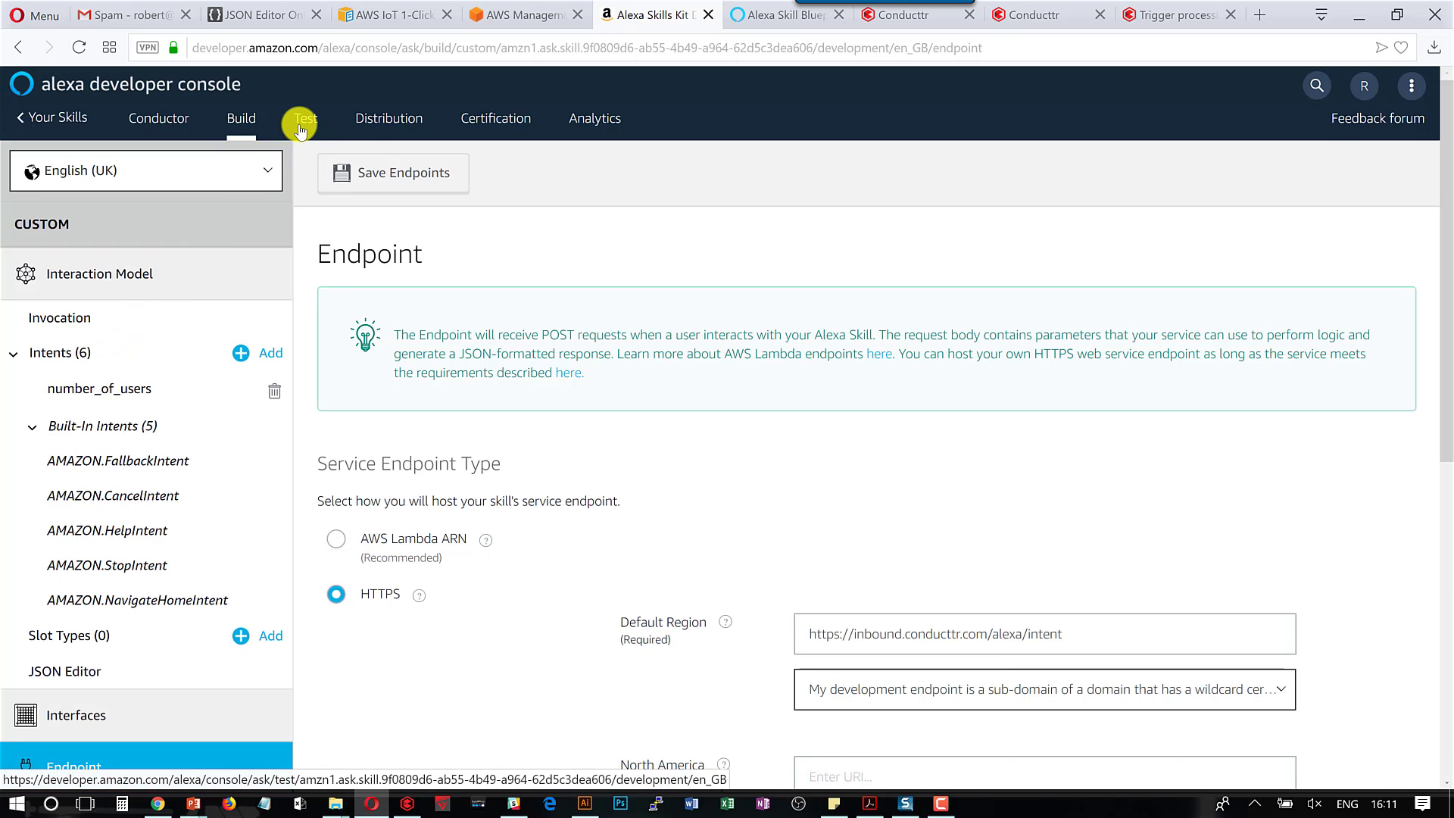
Go to the skill's intents list and build the interaction model.
left_click(243, 120)
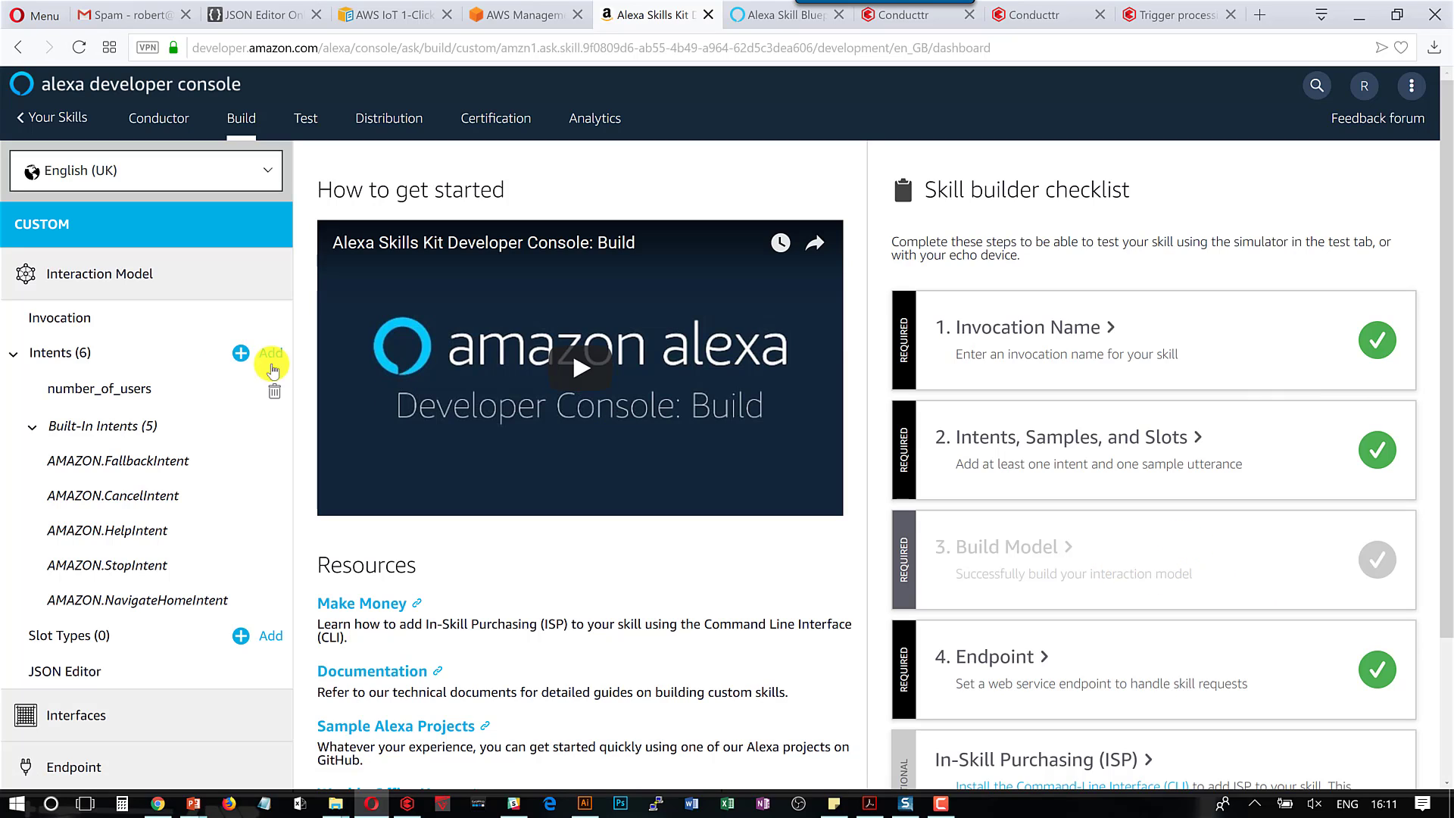
left_click(60, 354)
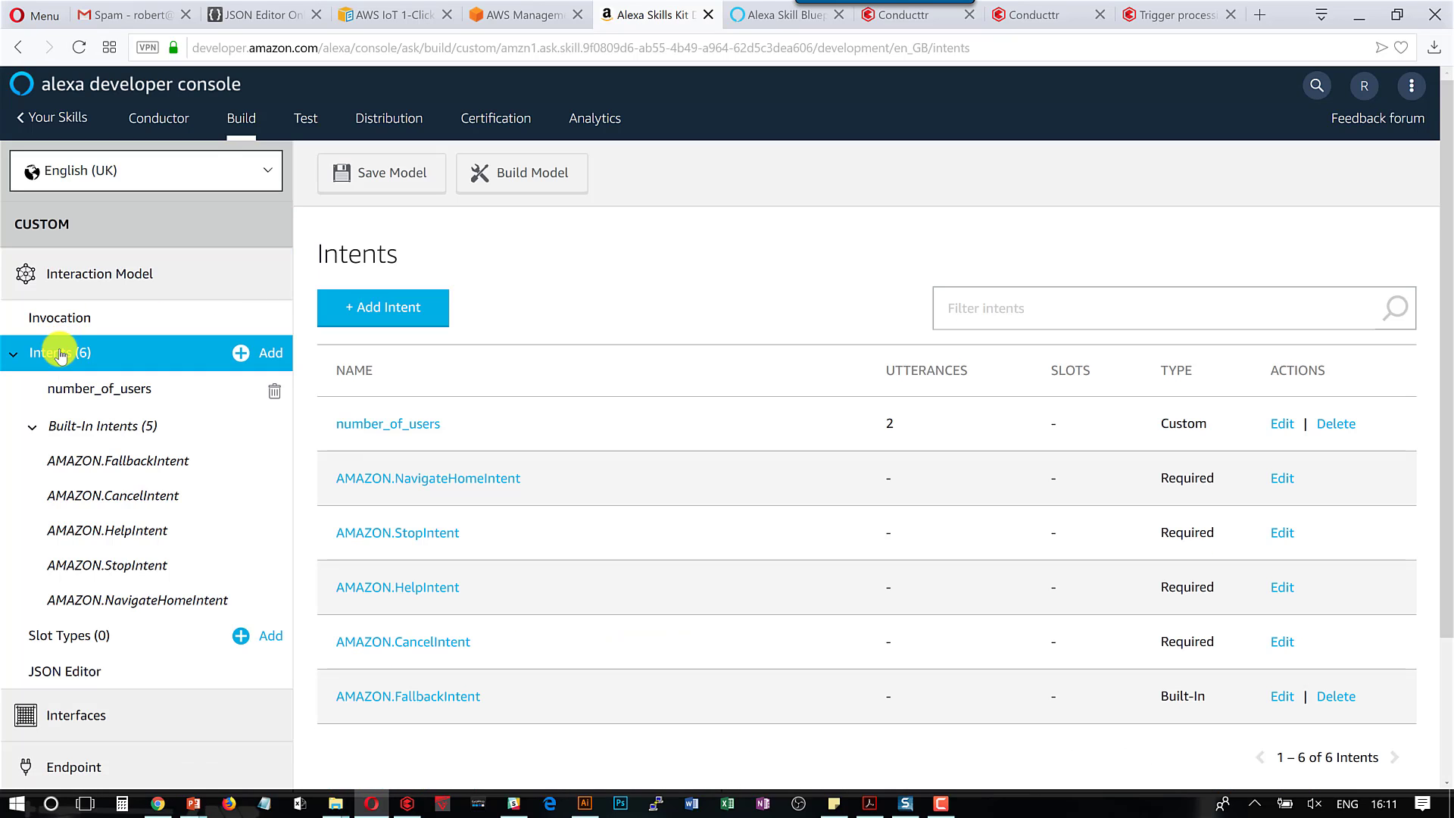
left_click(549, 178)
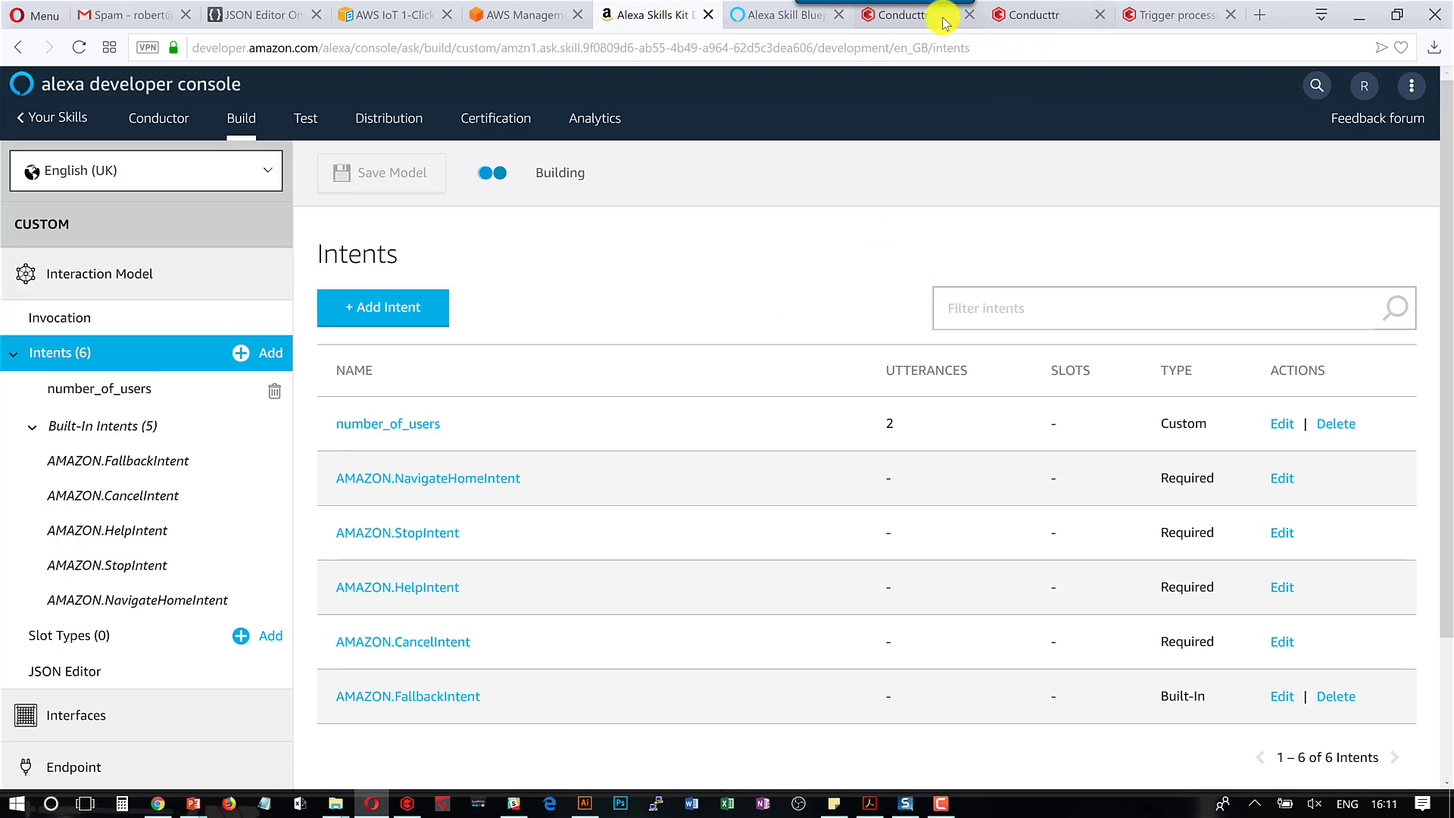
Switch back to the Conducttr project and give Scene One an Alexa Intent trigger with match phrase number_of_users.
left_click(919, 20)
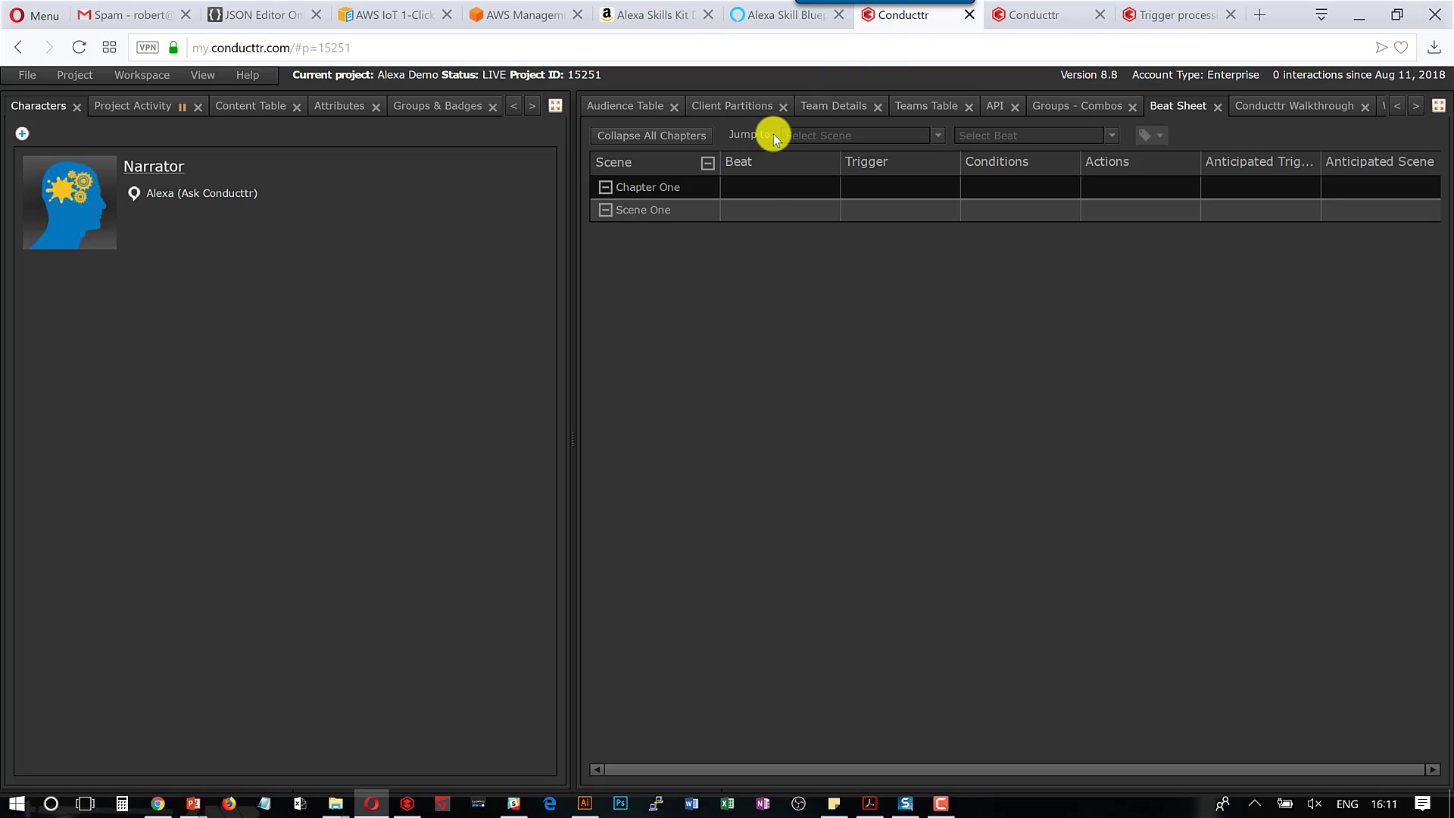
left_click(899, 213)
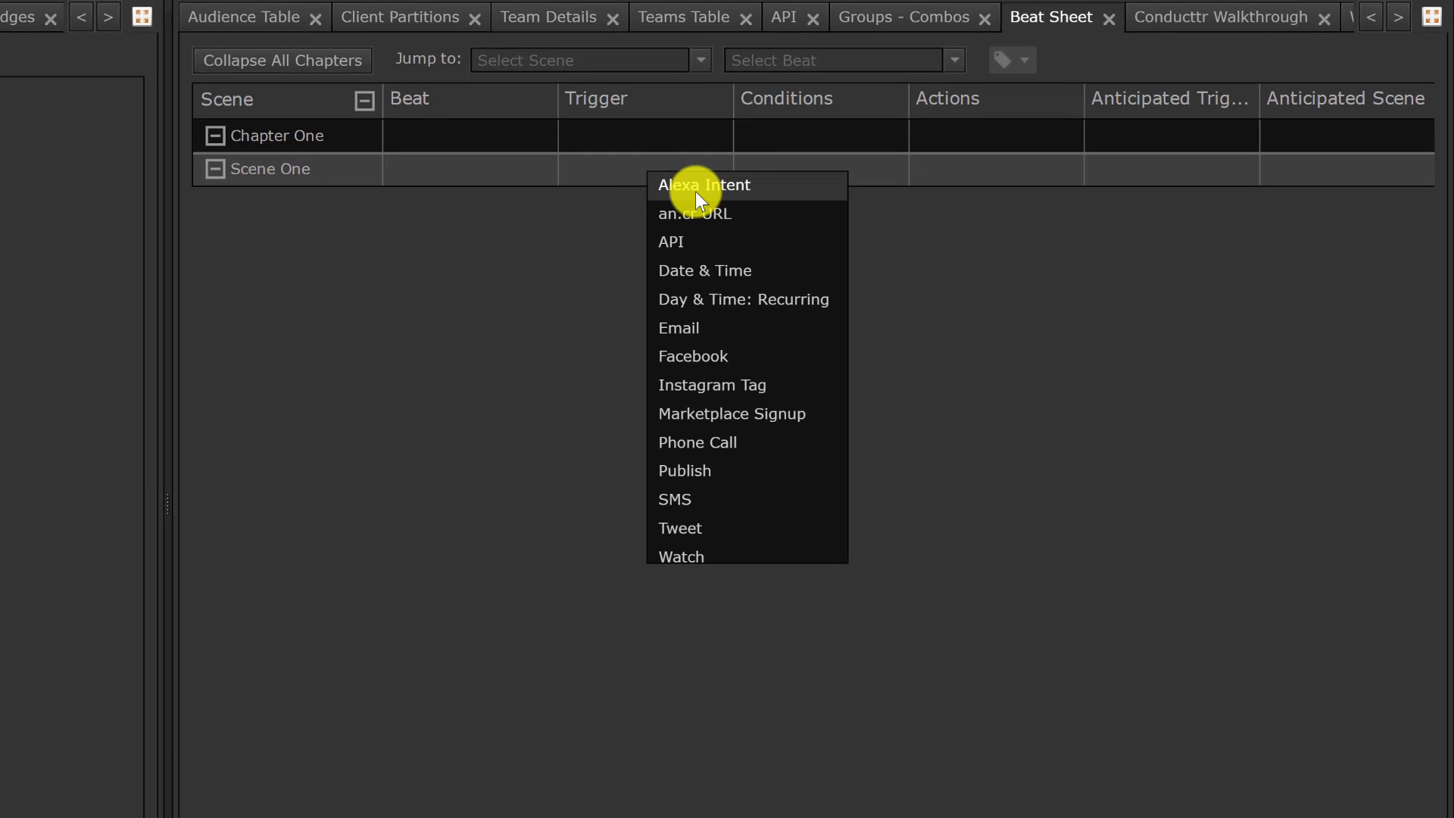
left_click(696, 192)
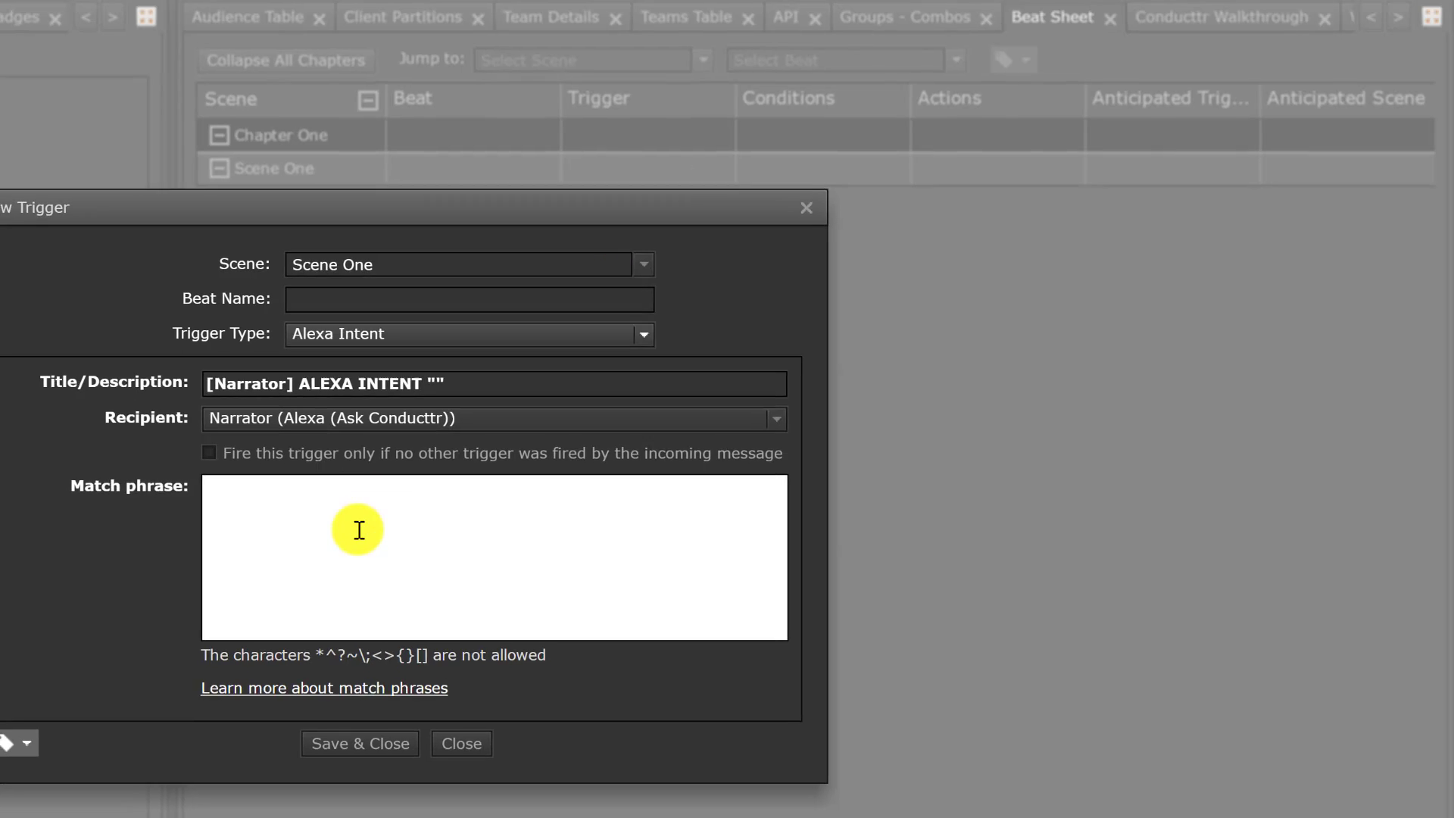
left_click(356, 533)
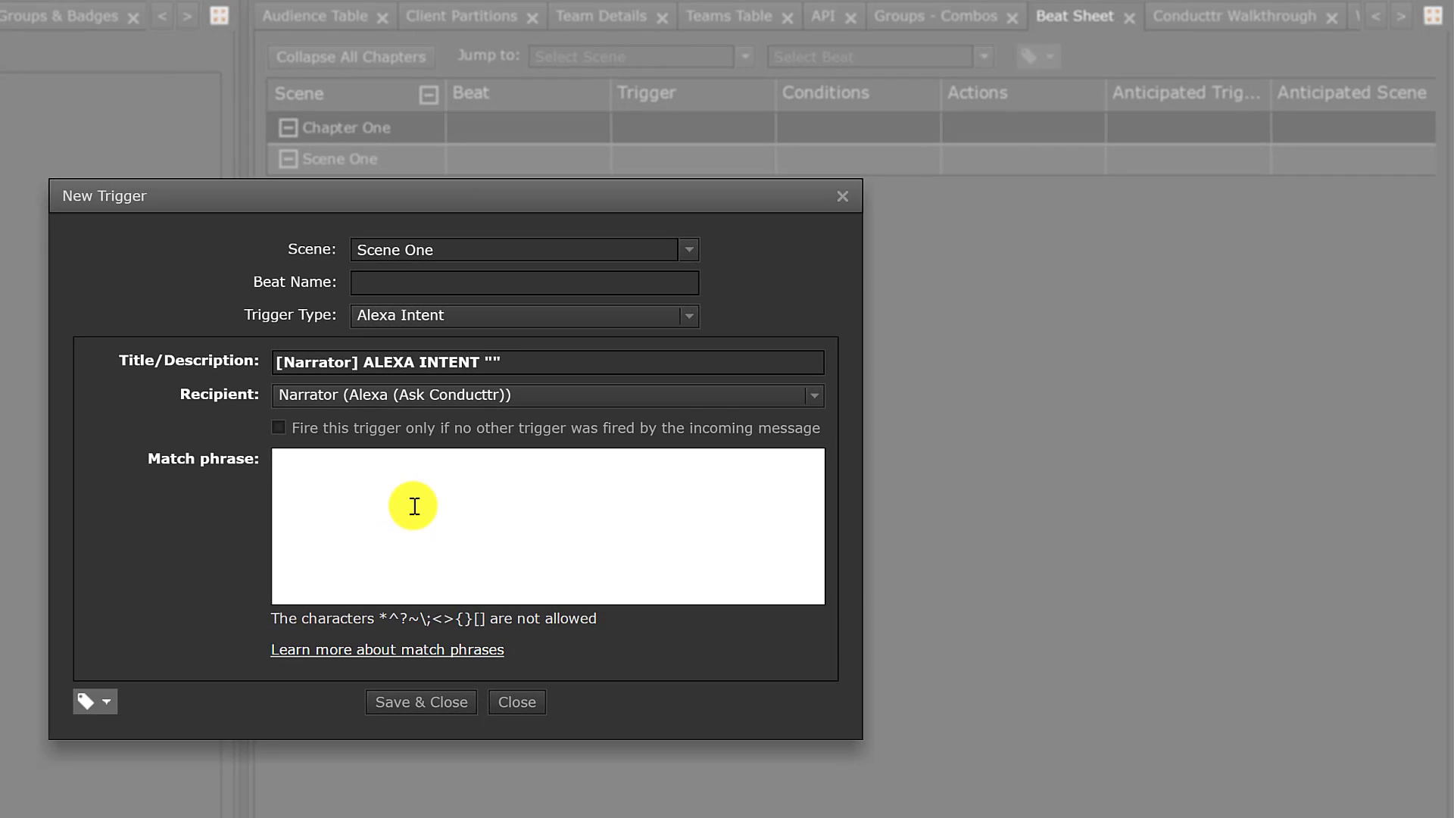
type("number_of_users")
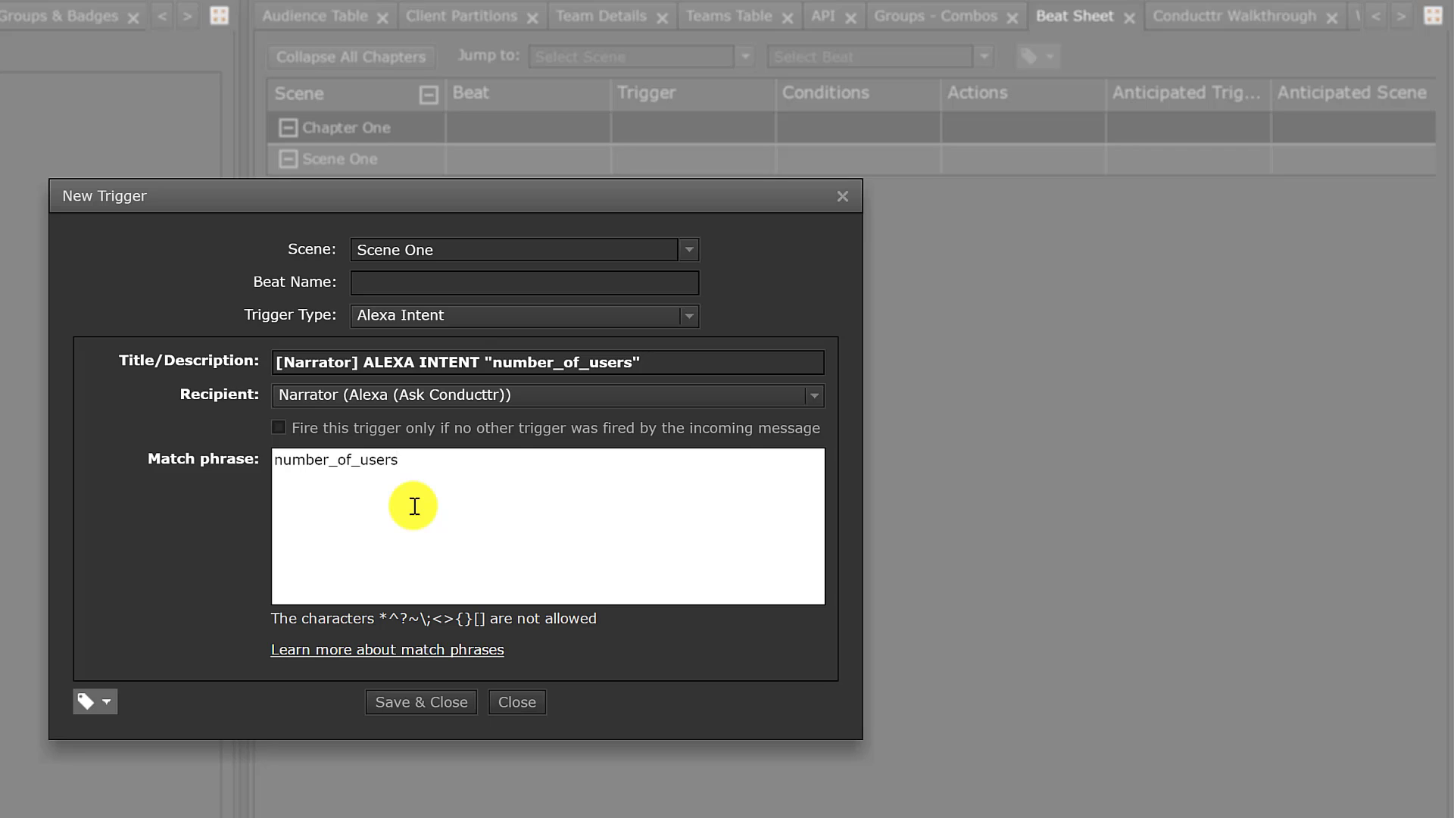
Name the trigger's beat "Reply with some data", then save and close the trigger.
left_click(485, 282)
type("Re")
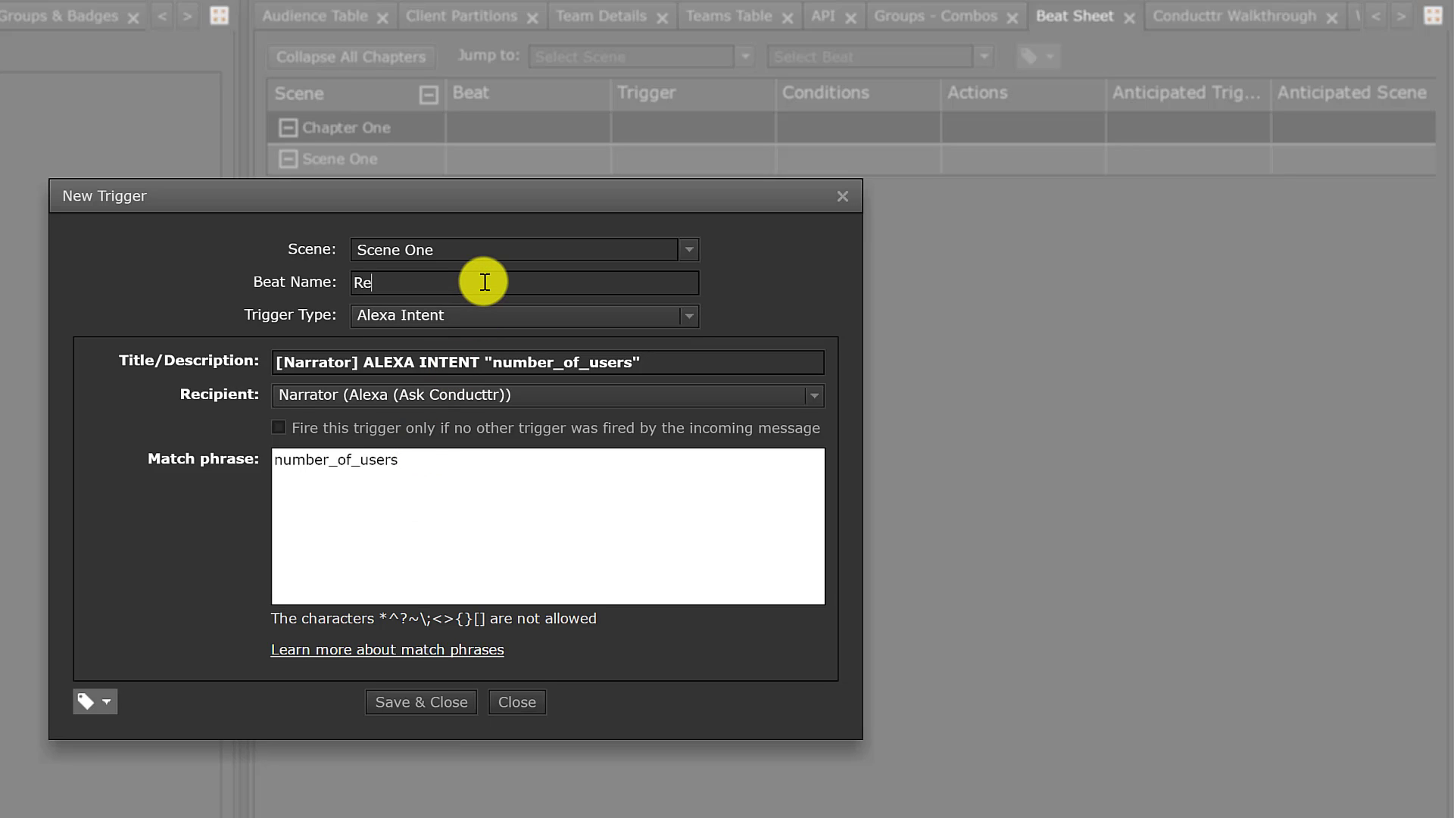
type("ply with some data")
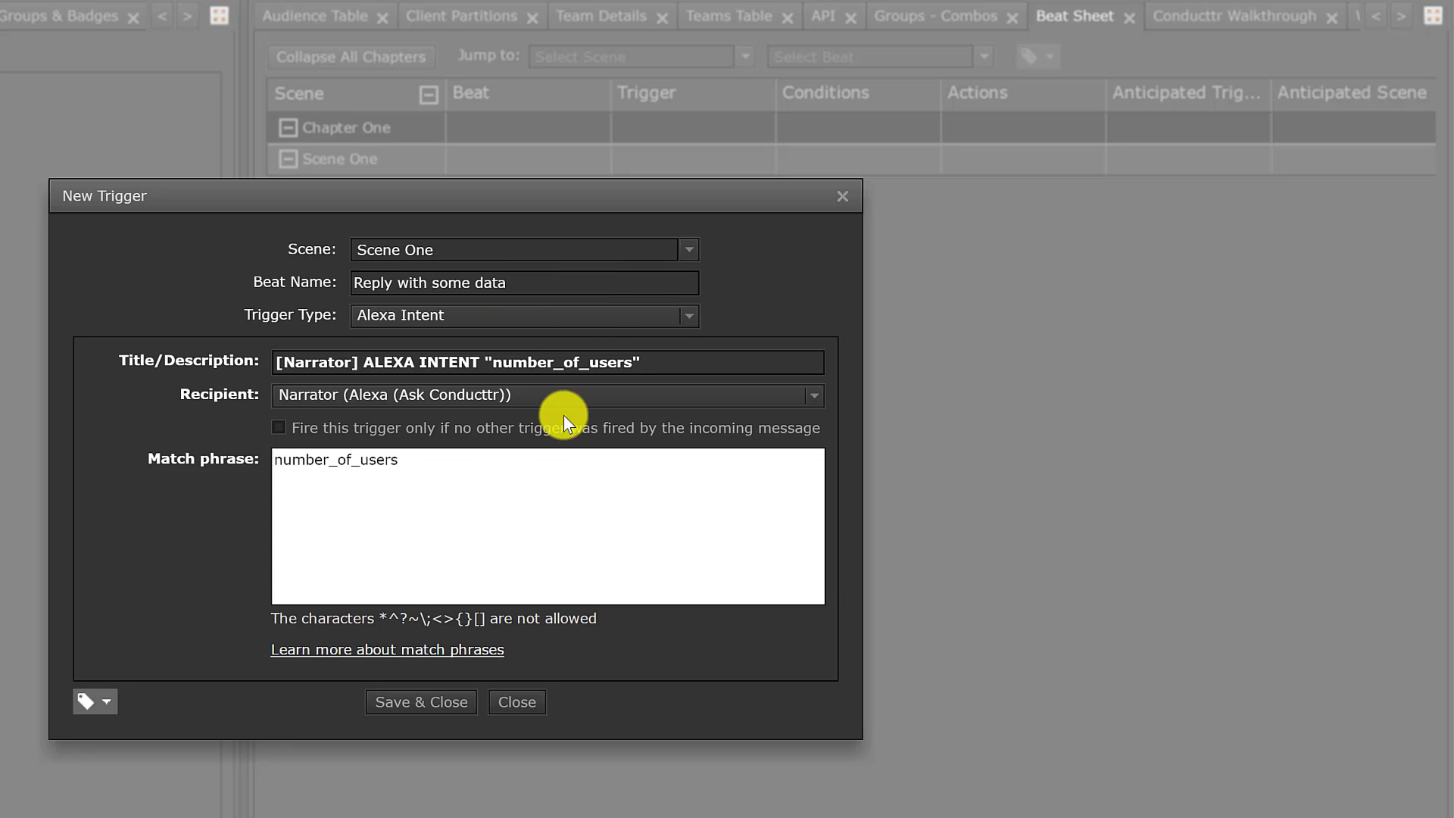
left_click(424, 707)
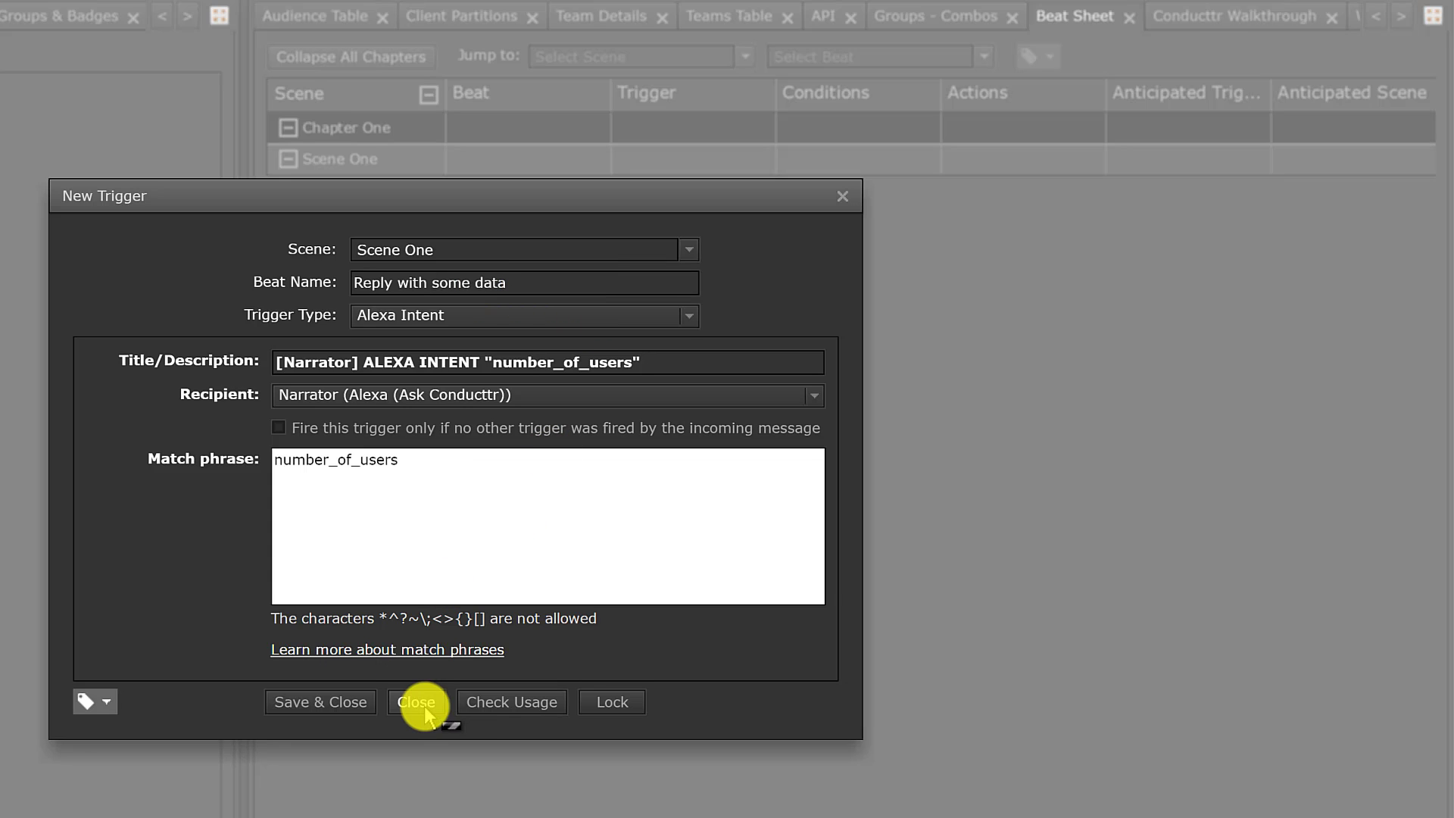
left_click(425, 711)
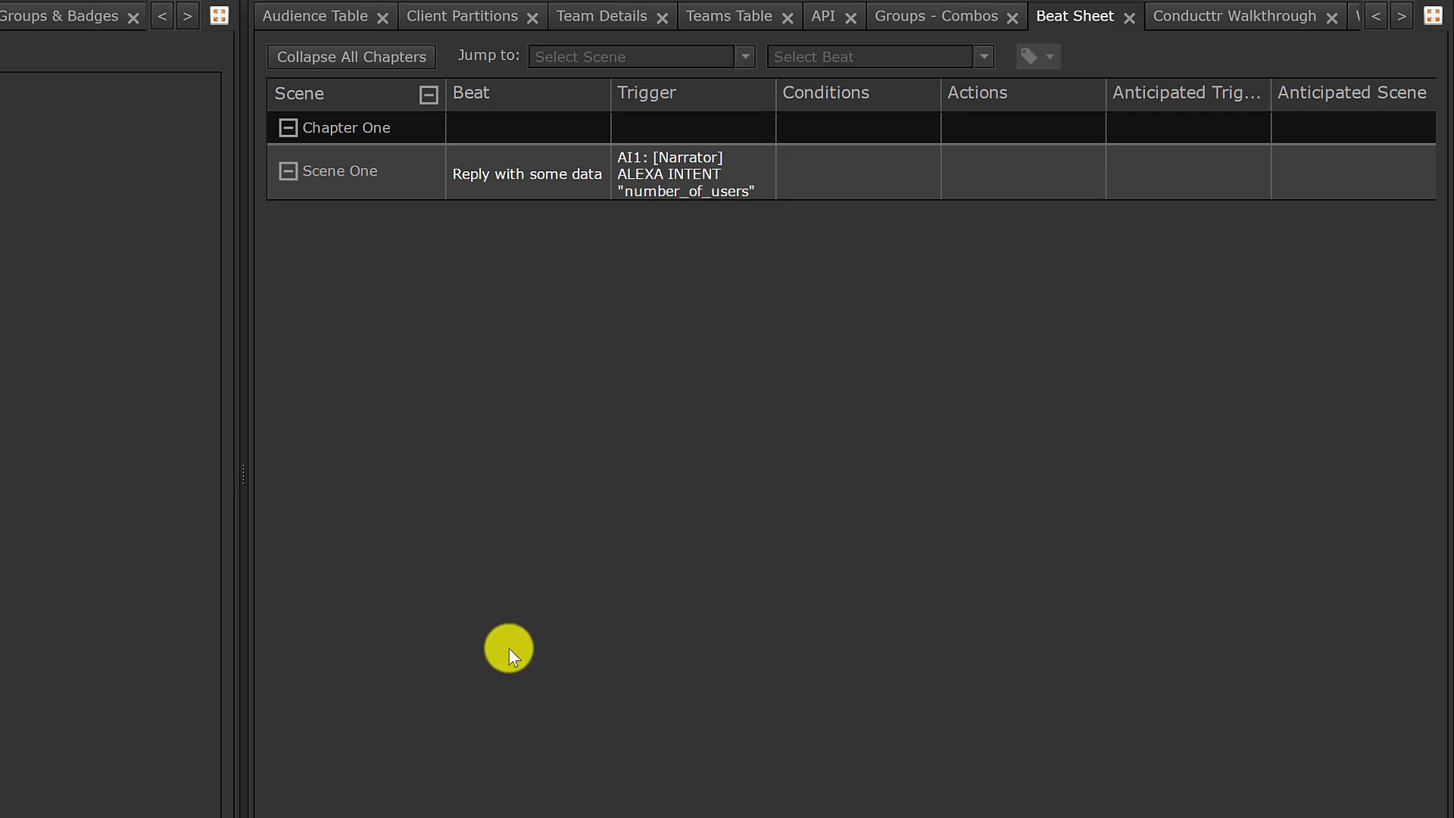
Add an Alexa content action to the Reply with some data beat and title its body "Number of Users".
left_click(1016, 179)
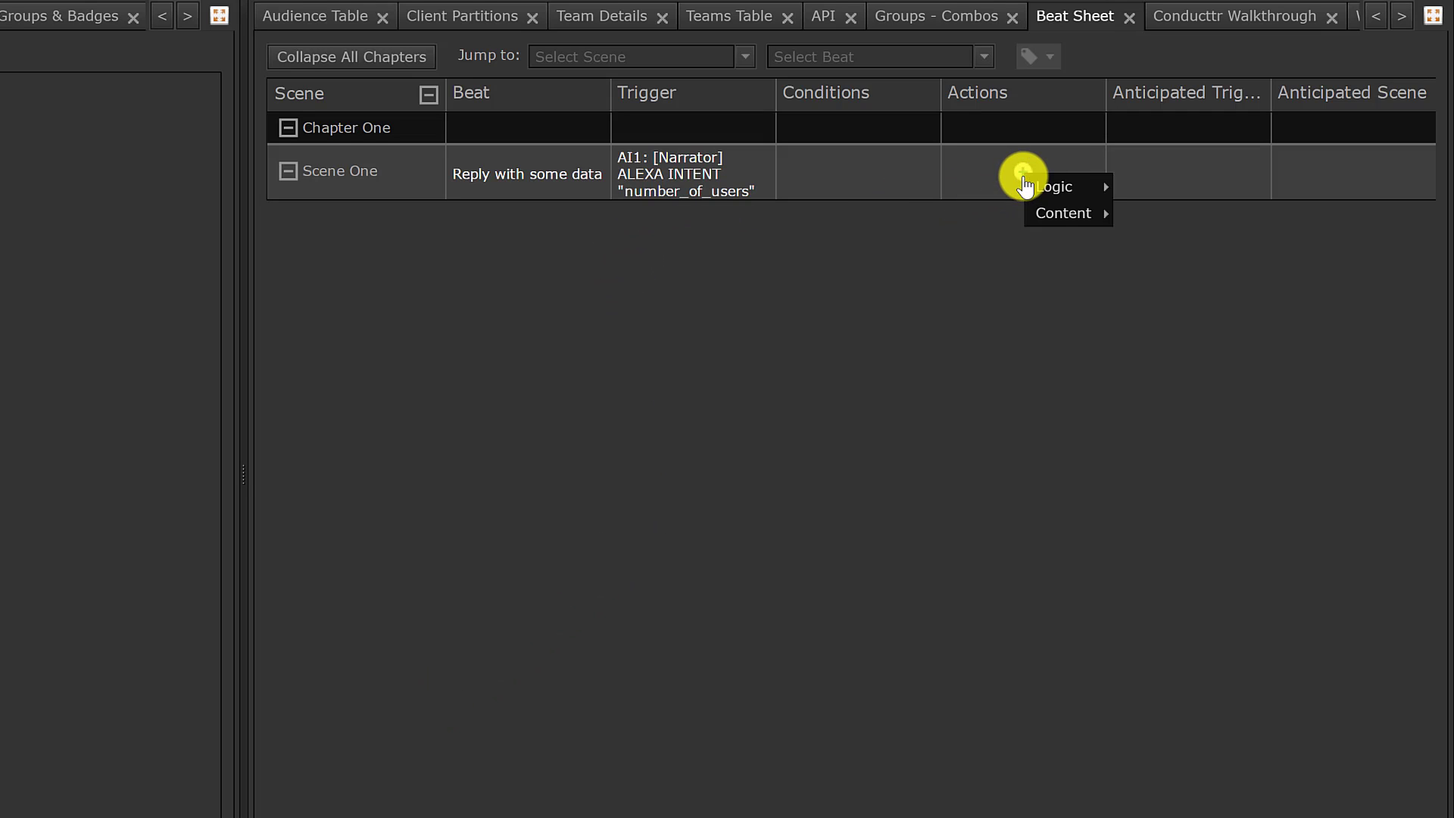
mouse_move(1062, 212)
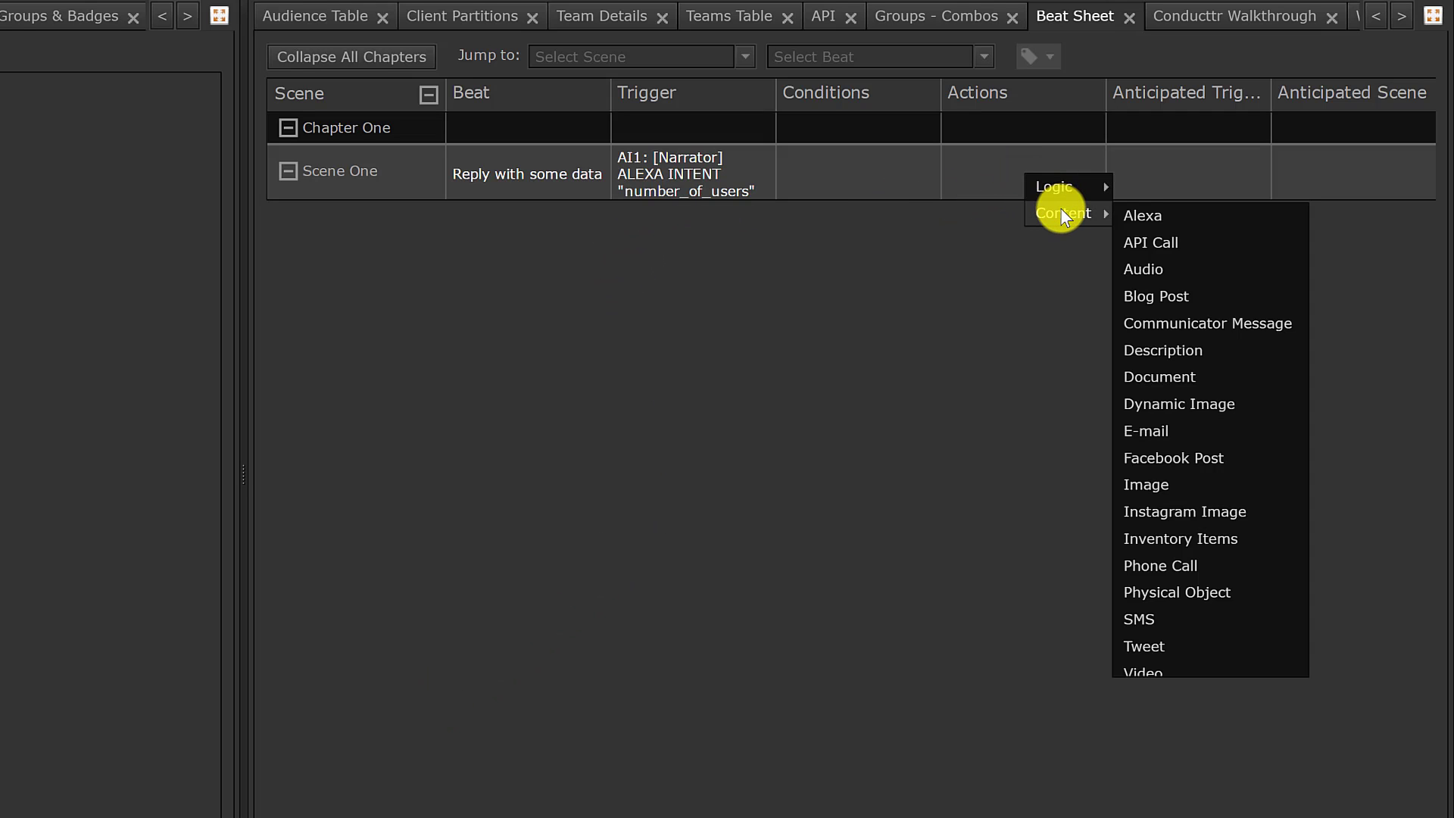
left_click(1179, 219)
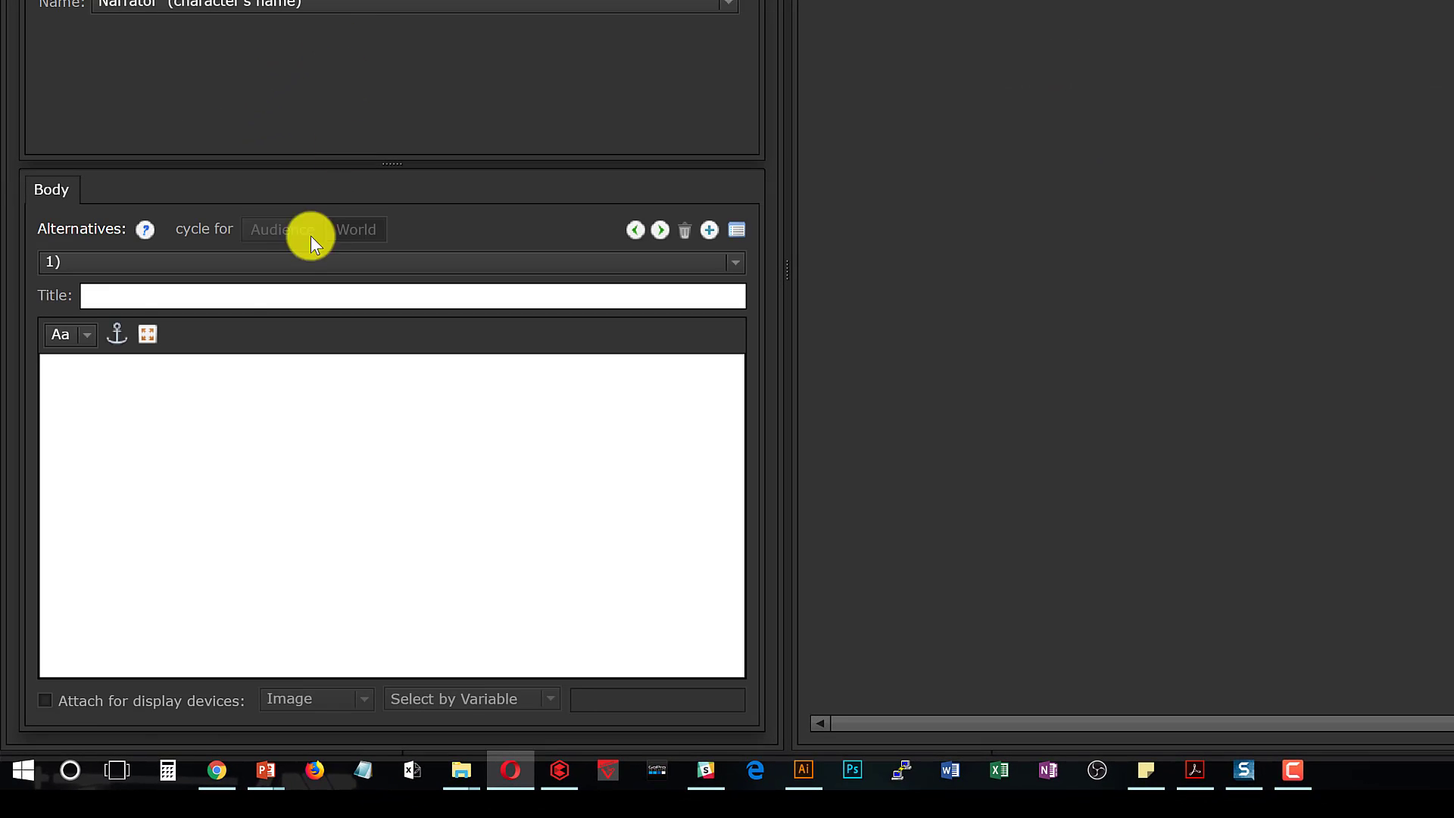
left_click(103, 297)
type("Number of Users")
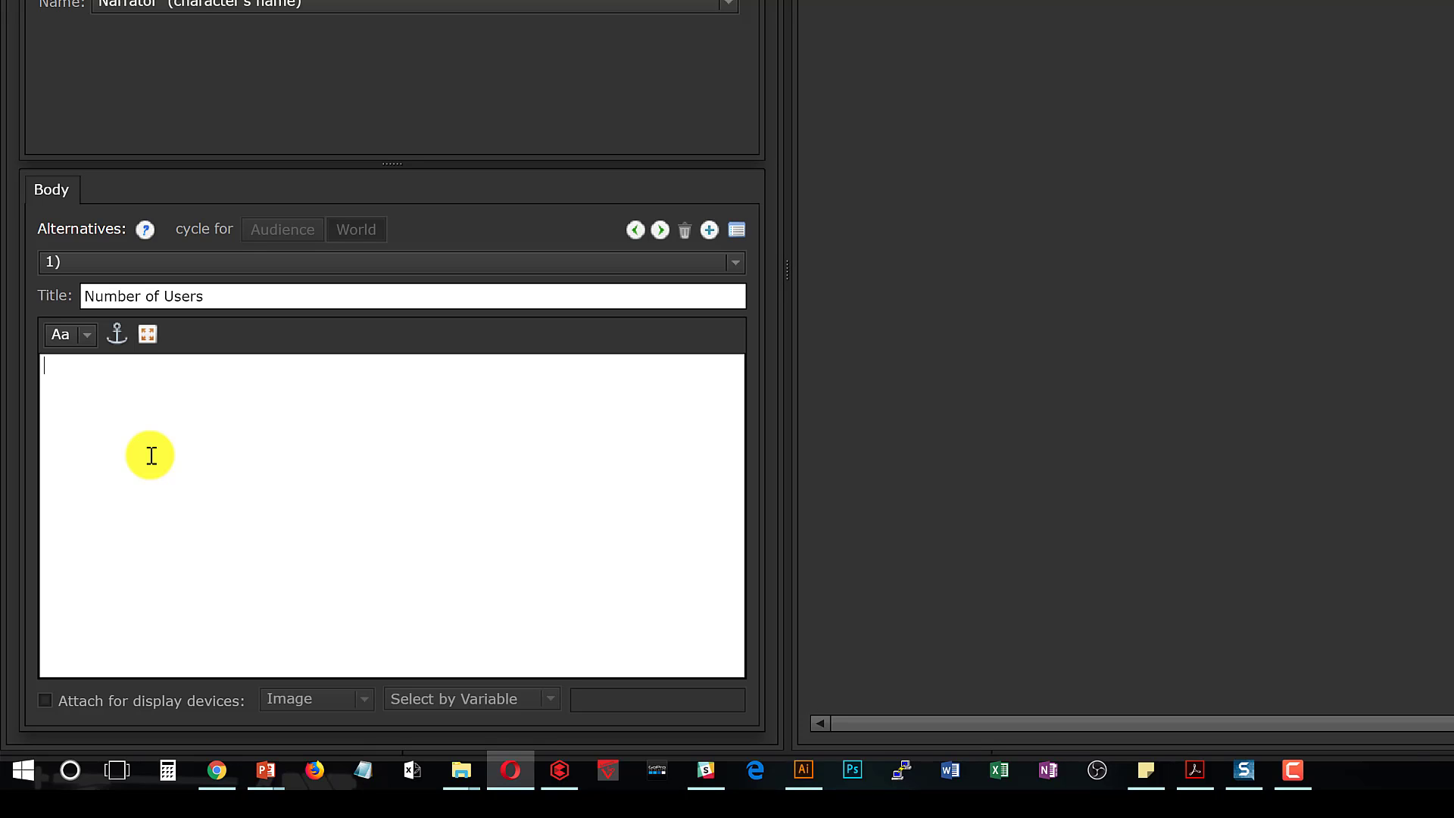
Write the reply text "The number of users in this project is 56" and save the content.
type("The number of")
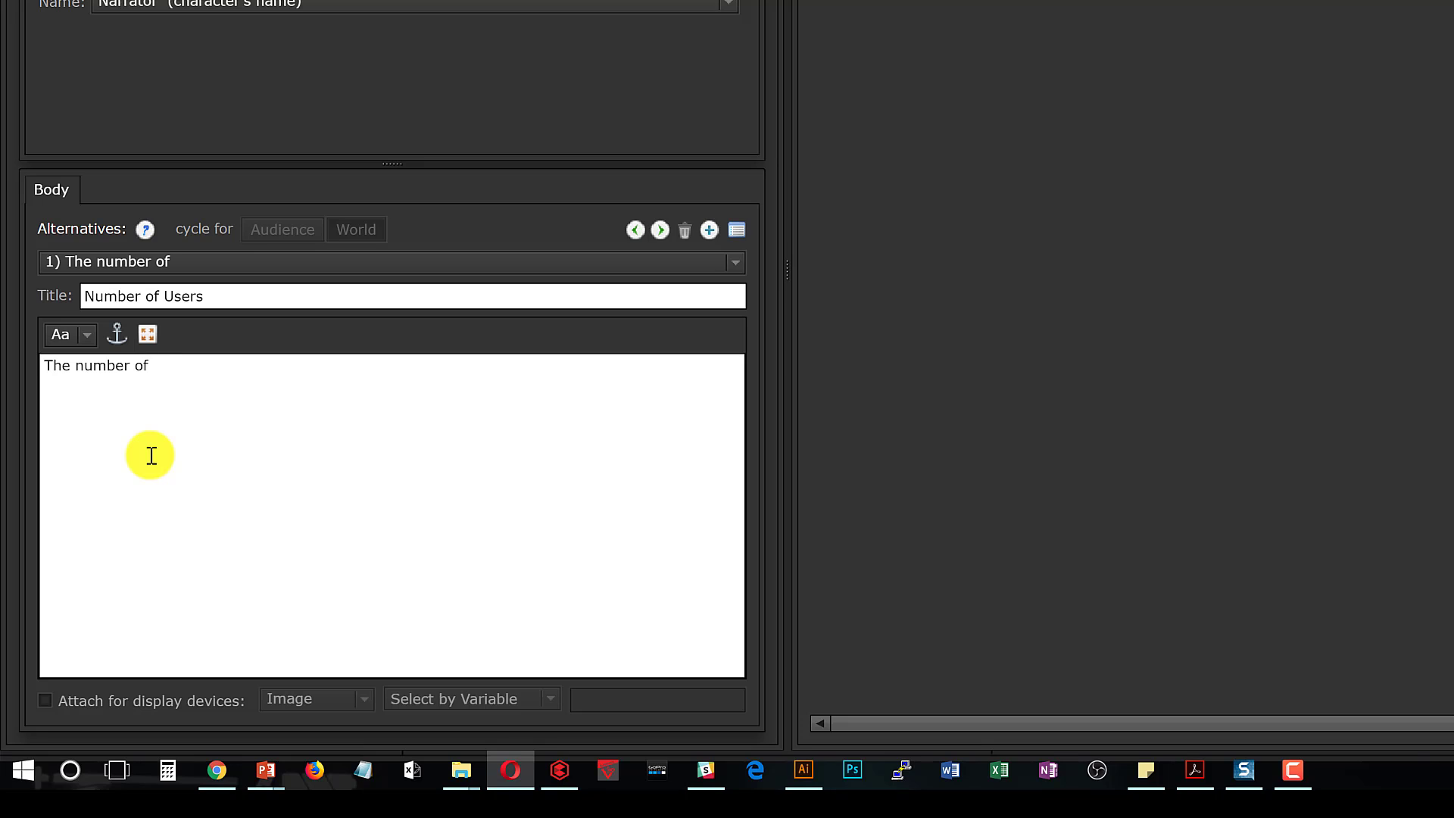
type(" users in this project is")
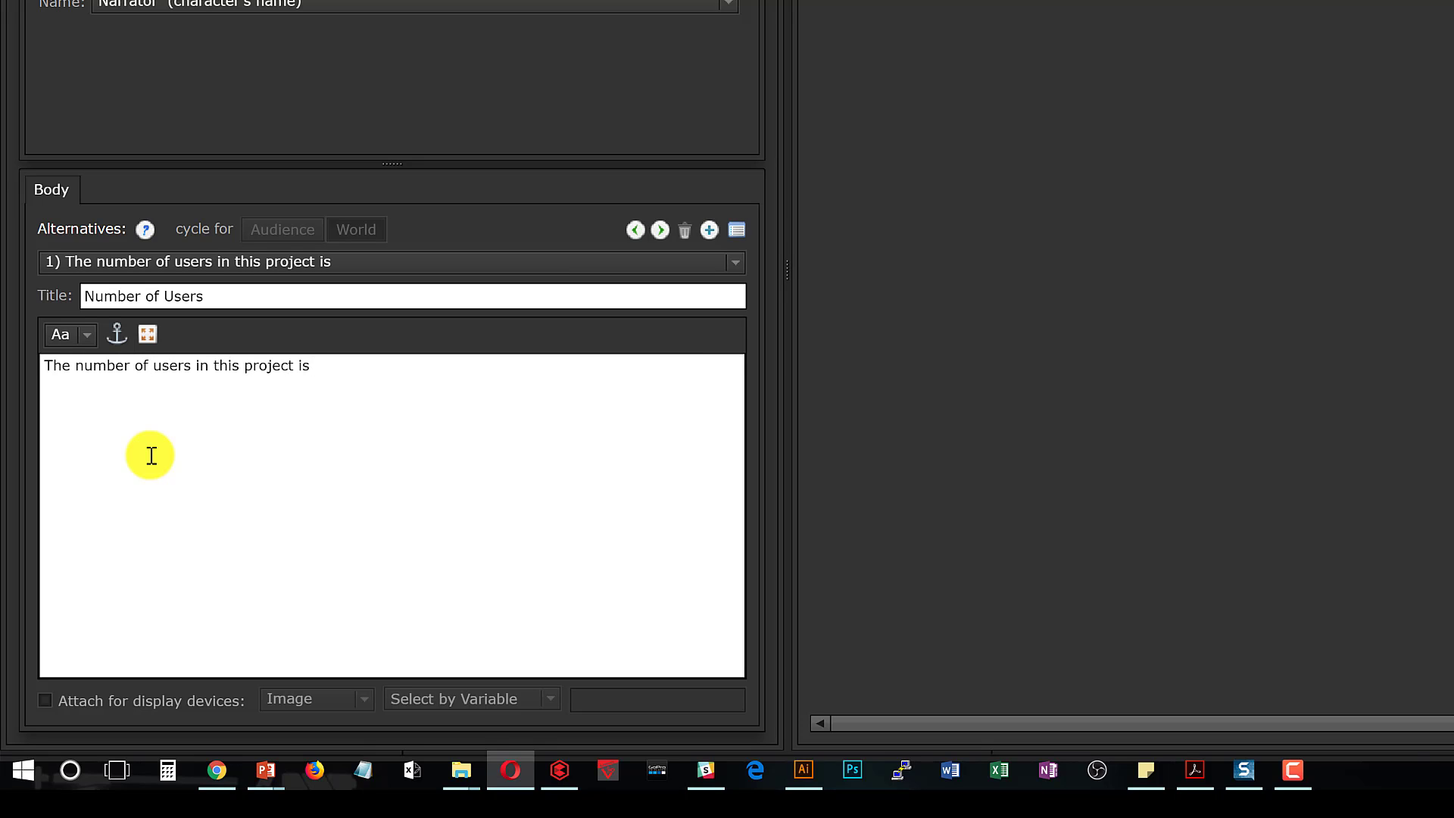
type(" 56")
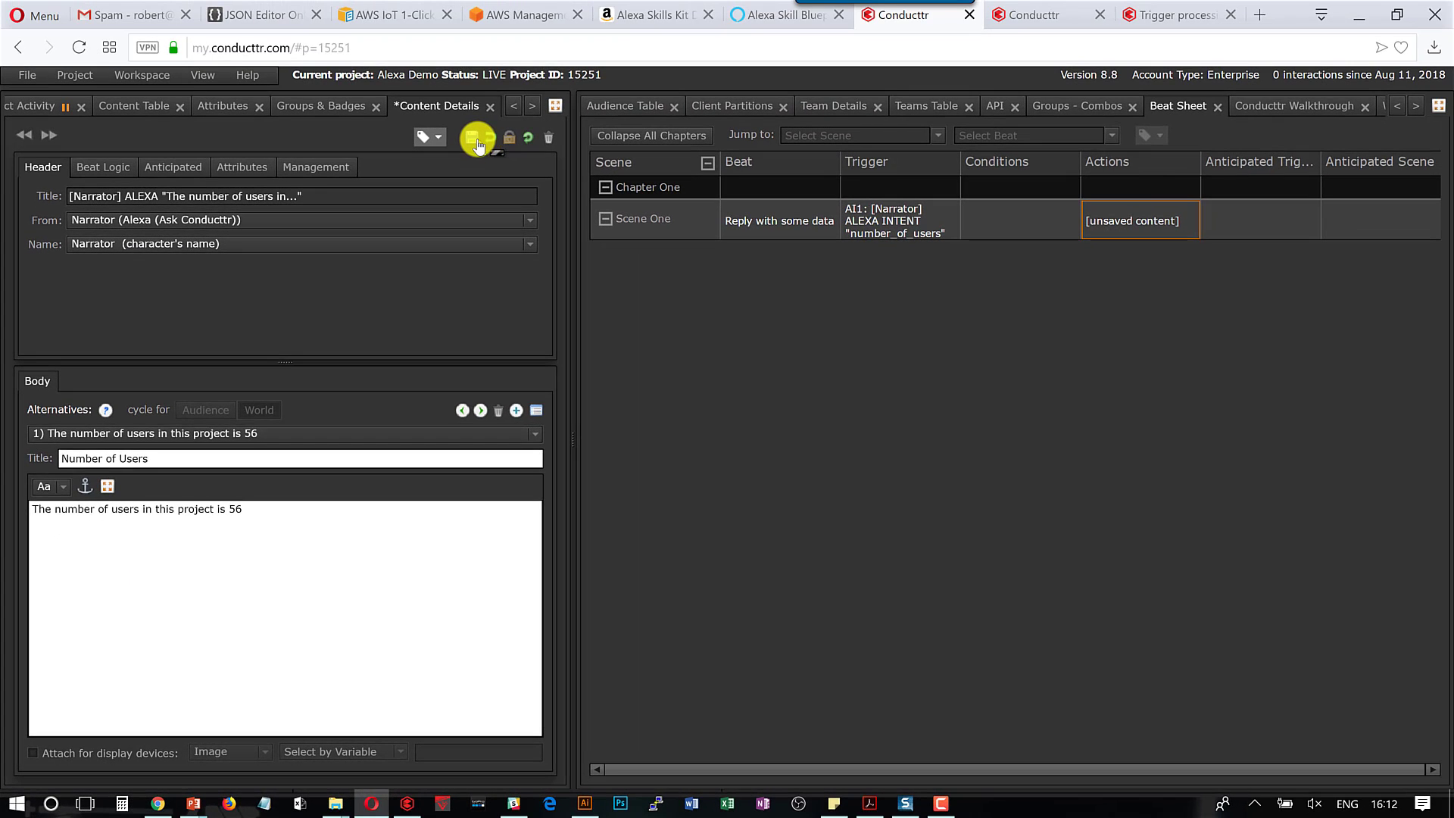
left_click(474, 140)
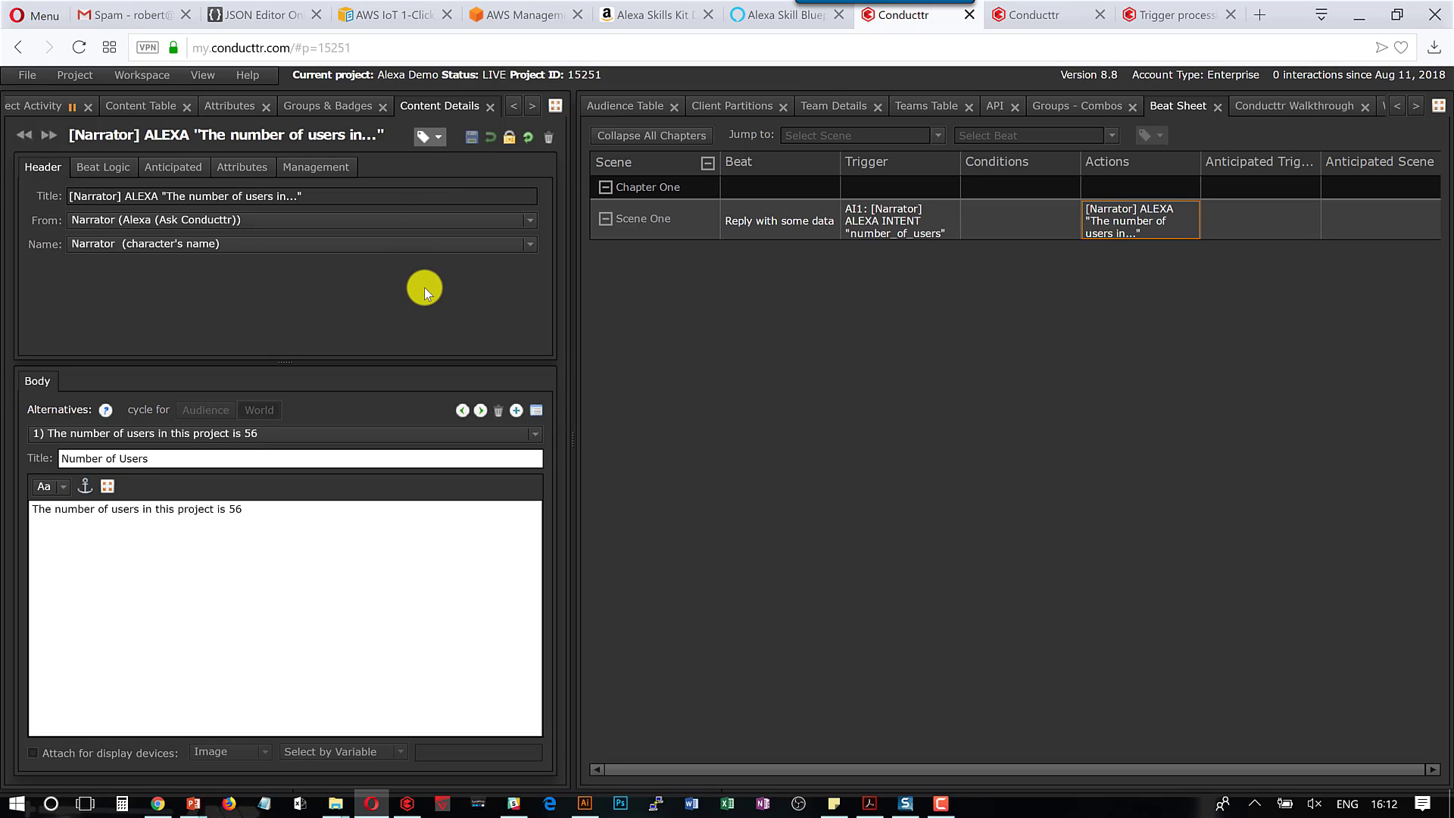
Show the project activity feed, and switch to the Alexa developer console to enable testing for the skill.
left_click(32, 106)
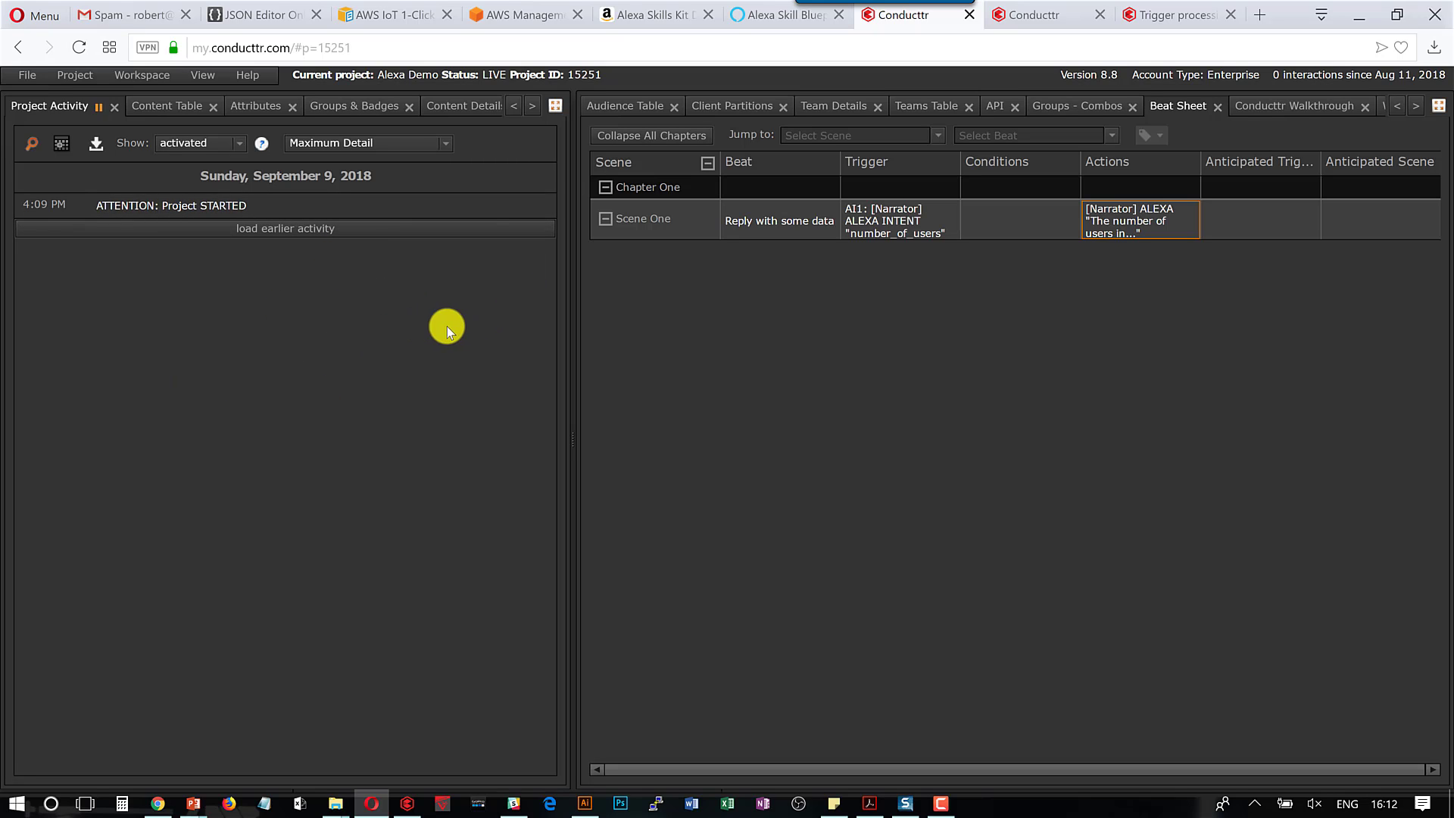
left_click(676, 21)
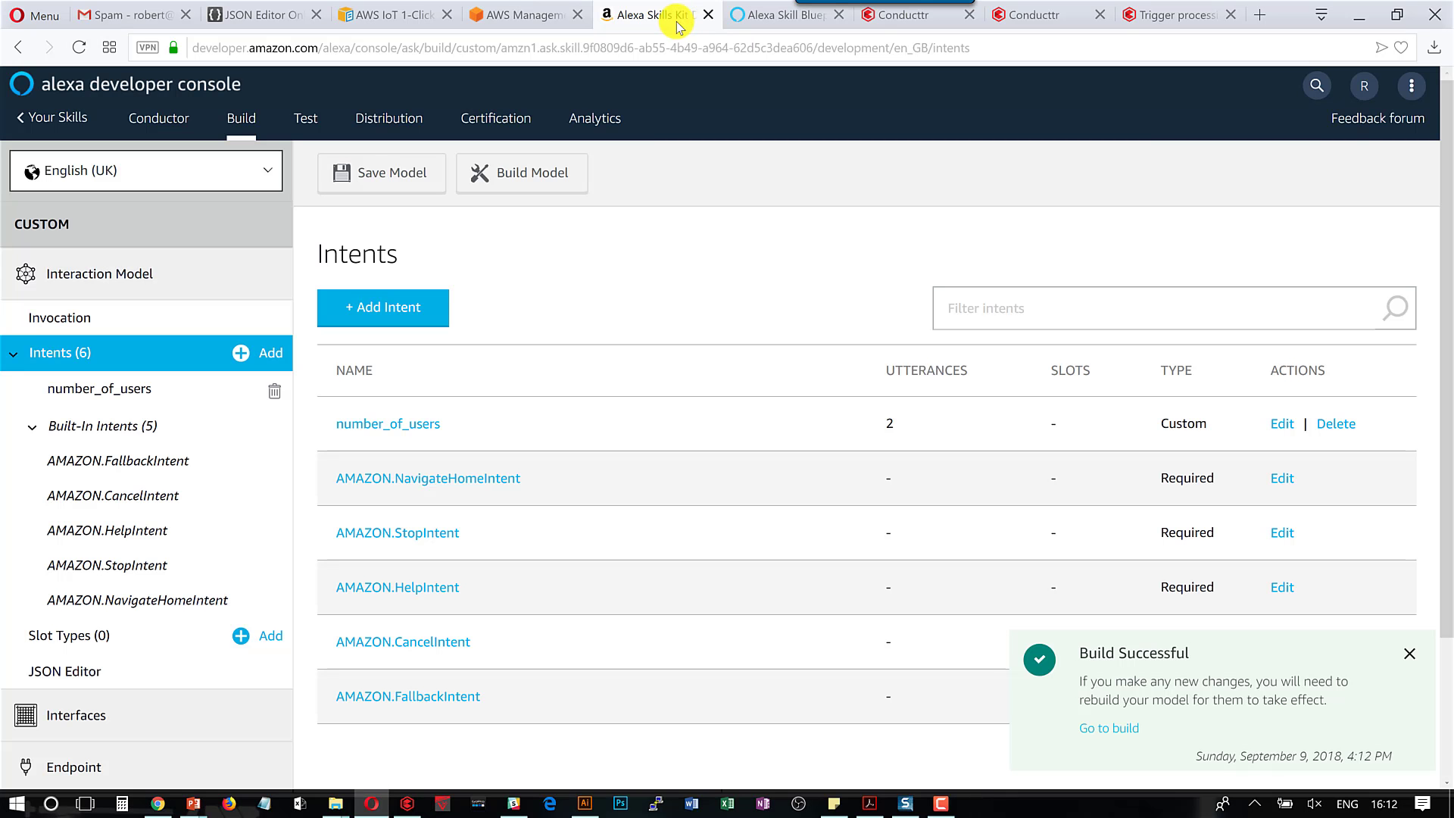
left_click(307, 122)
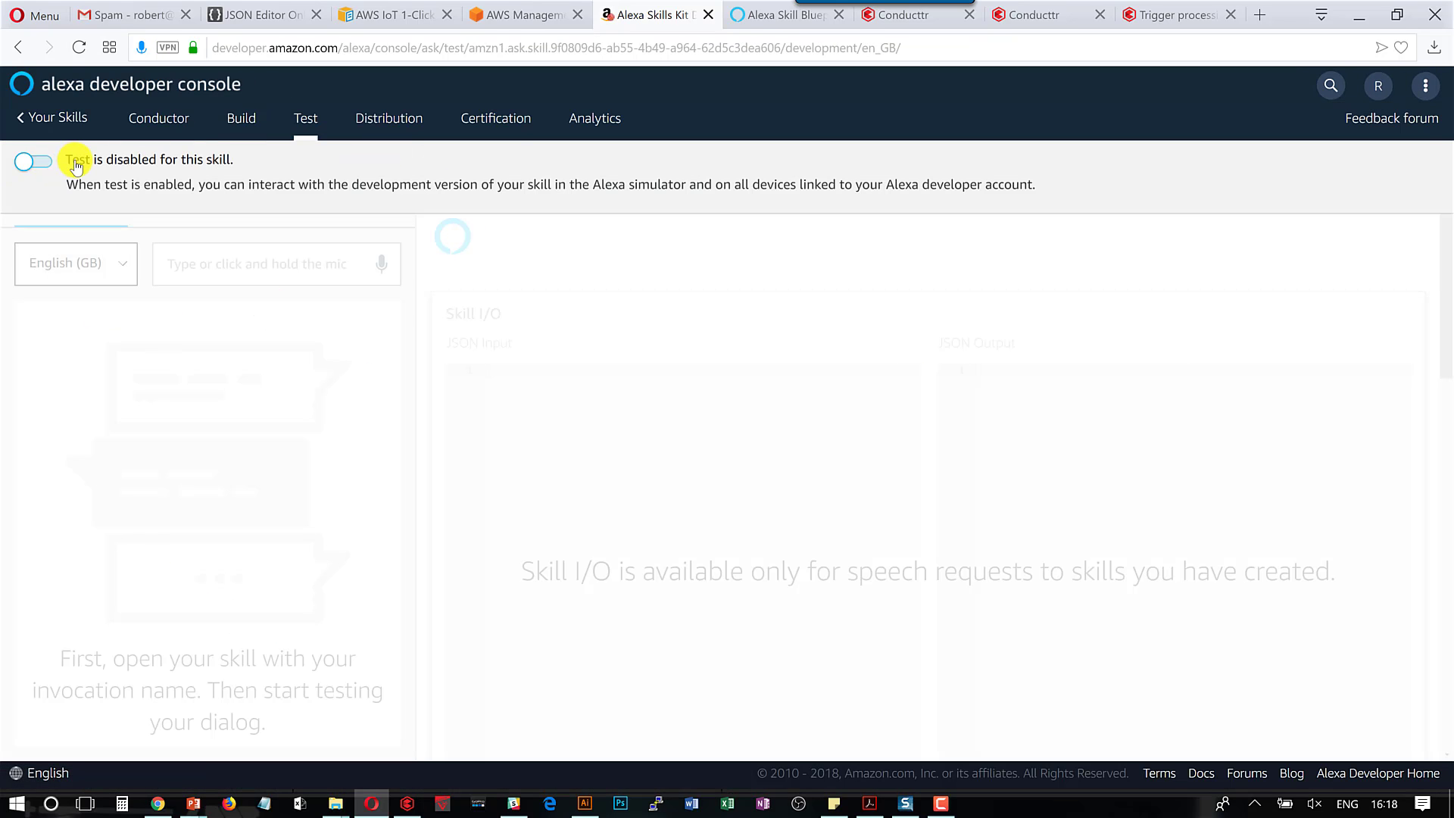
left_click(46, 160)
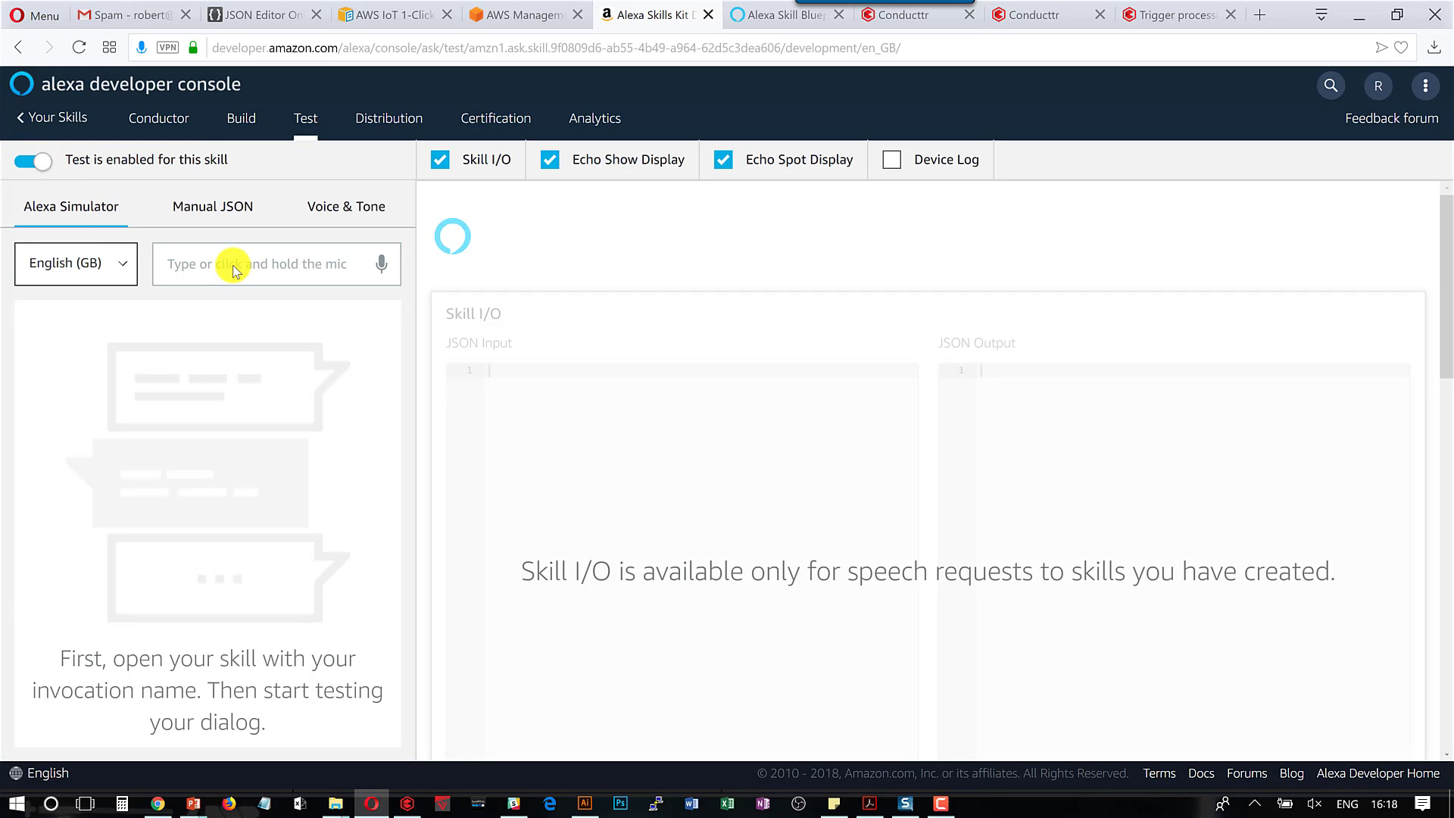
Send "alexa ask conductor how many users do I have?" to the Alexa Simulator and review the JSON output, Echo Show and Echo Spot displays.
type("alexa")
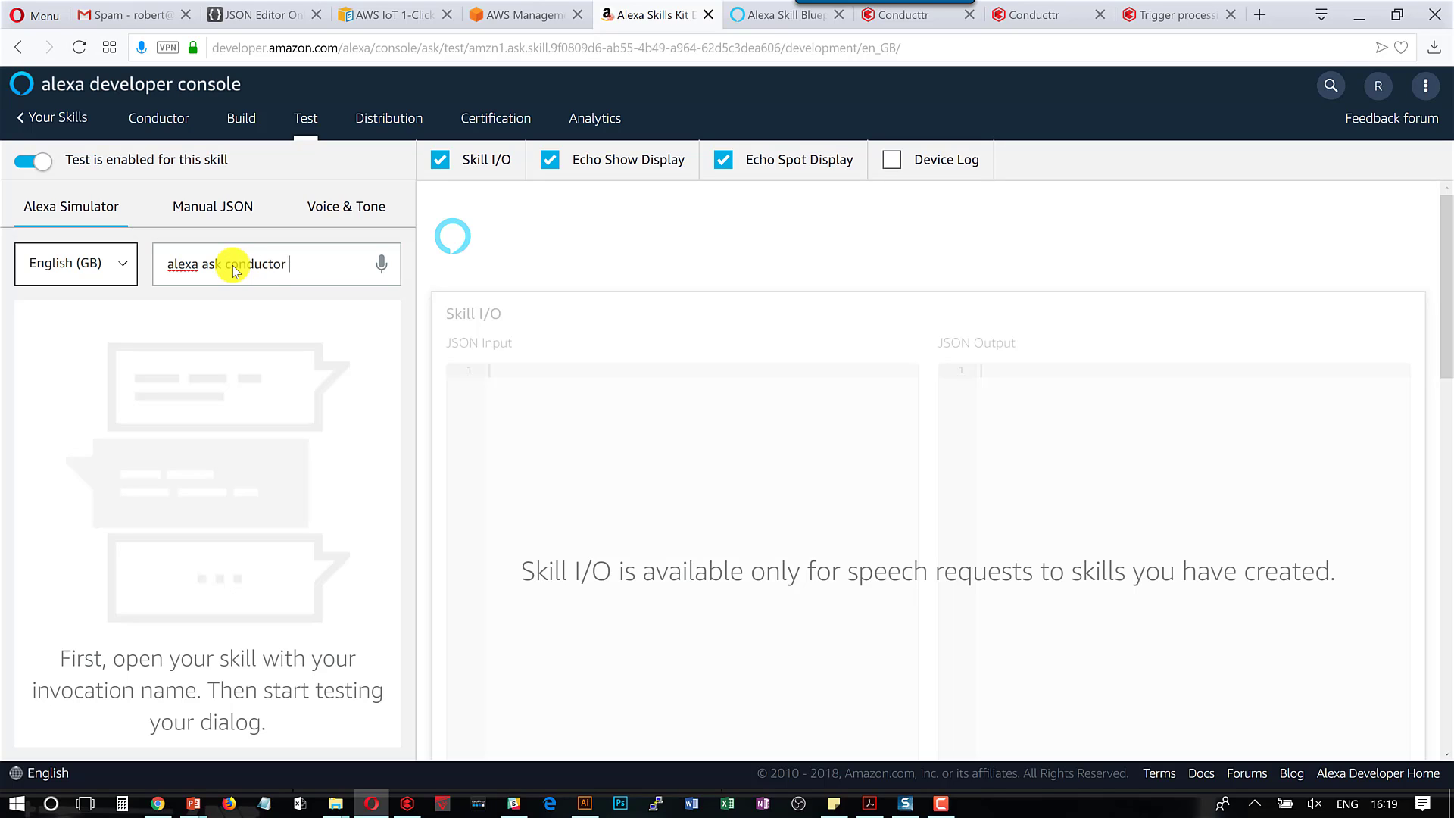
type("ask conductor how many us")
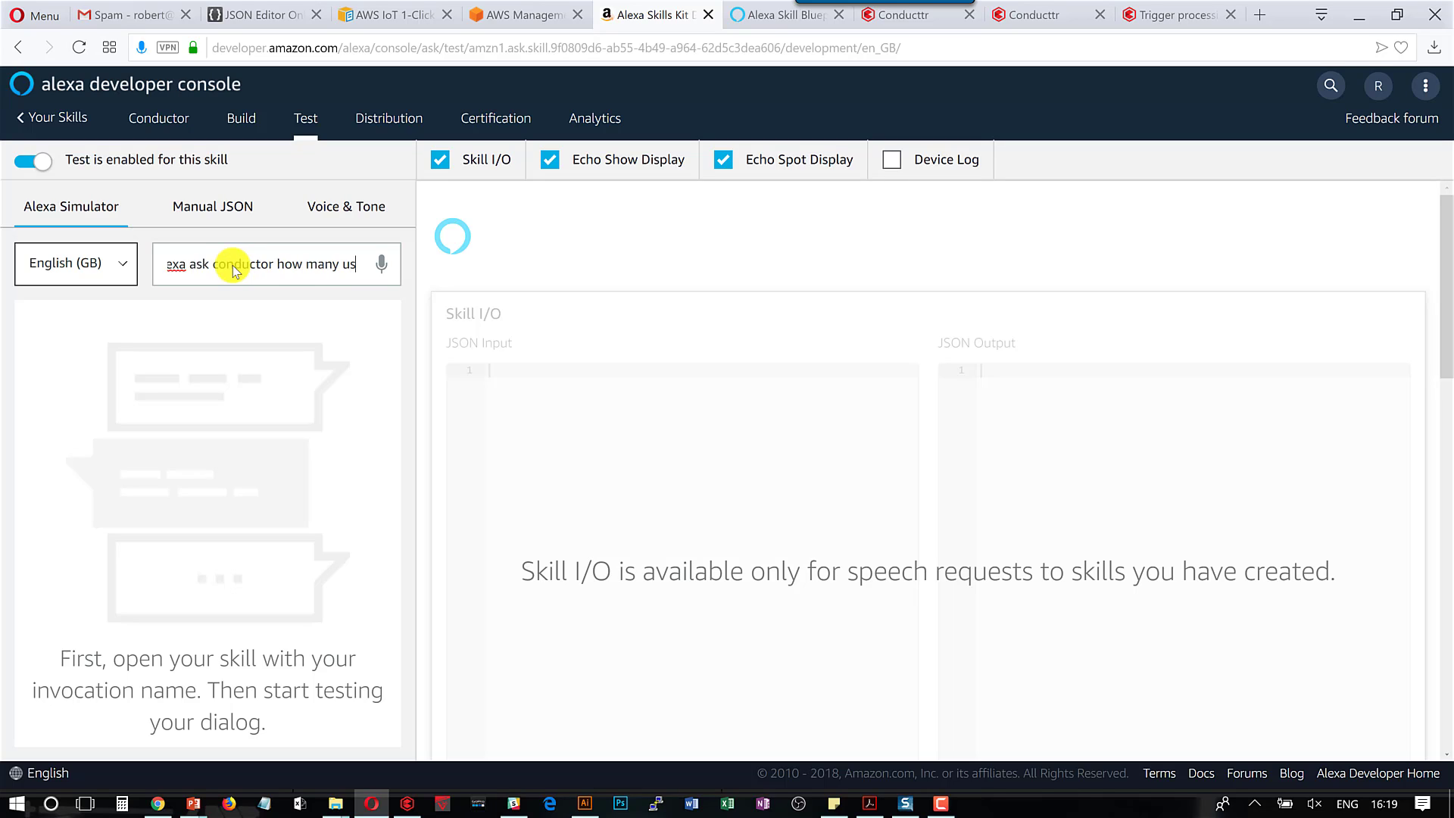
type("ers do I have?")
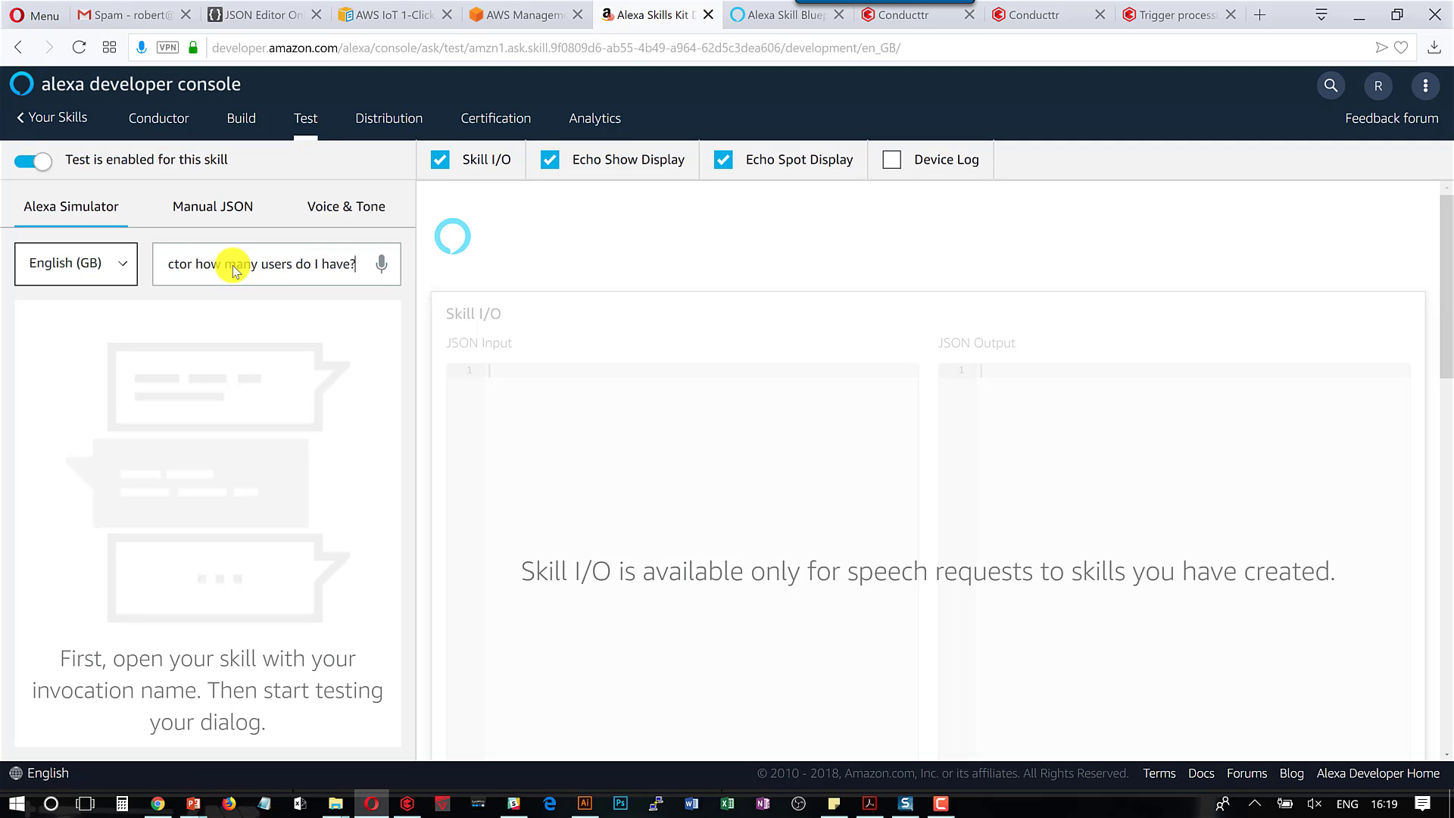
key("Return")
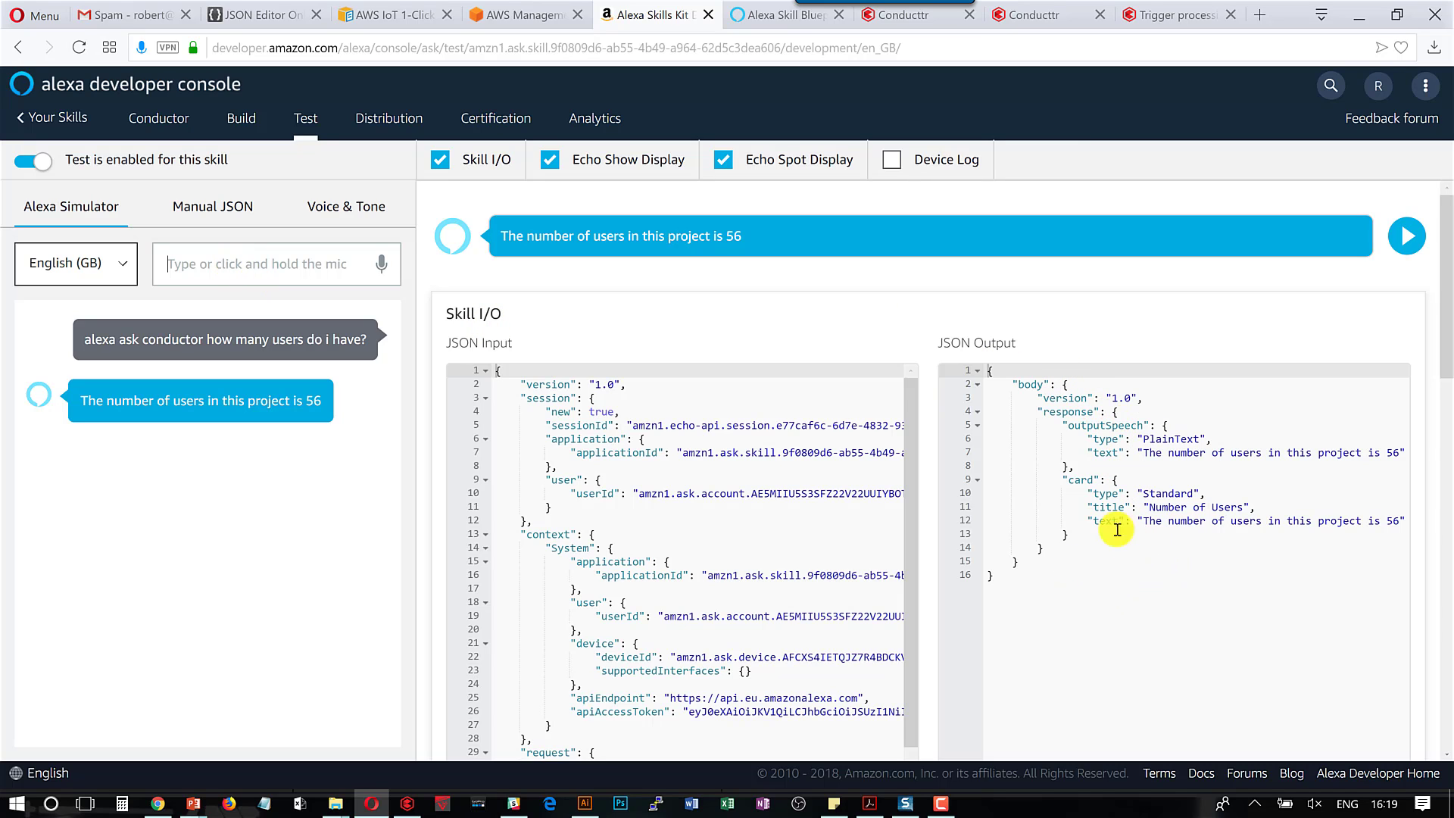
scroll(1447, 322, "down", 1)
scroll(1447, 322, "down", 6)
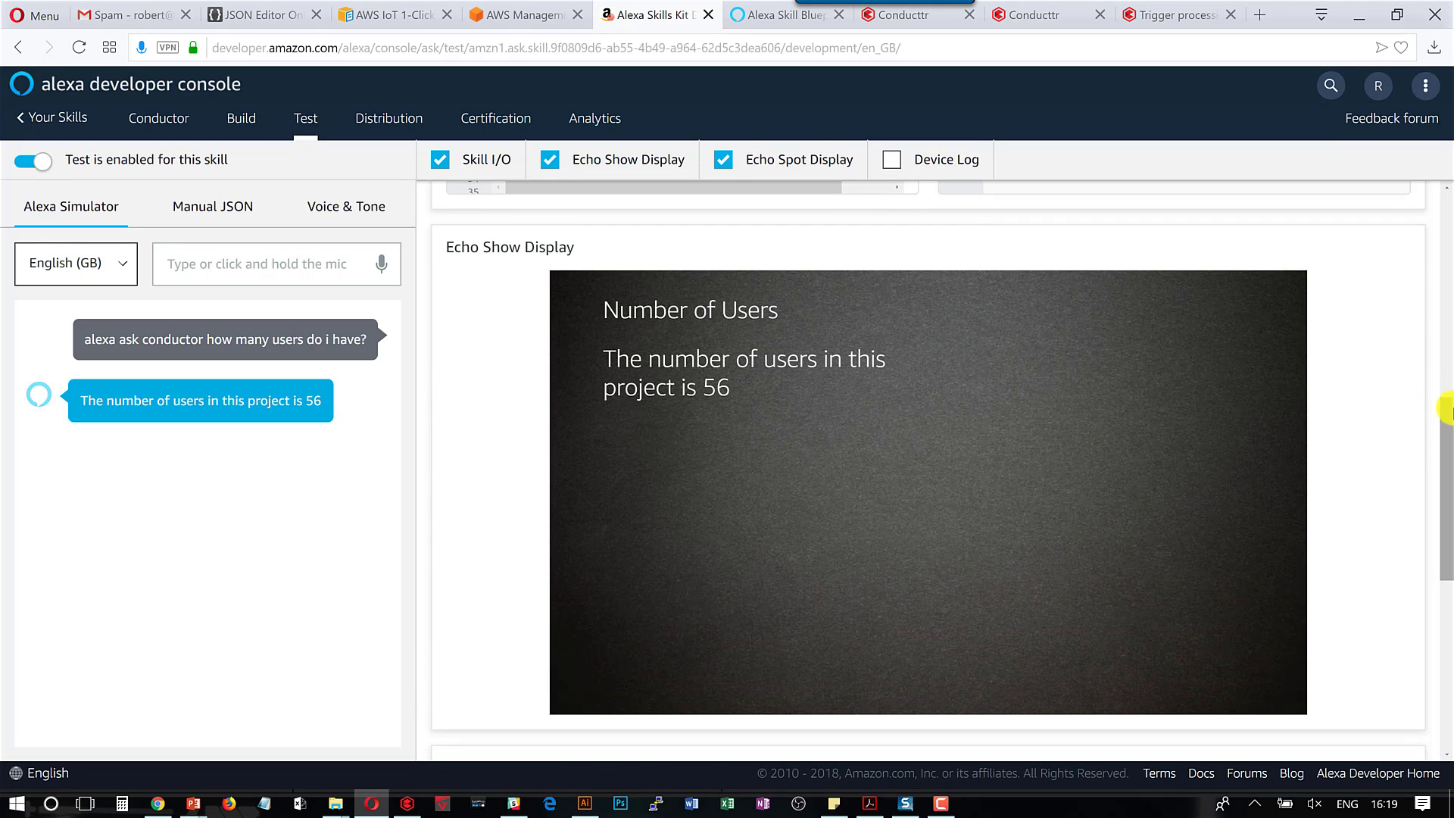
left_click_drag(1444, 409, 1447, 574)
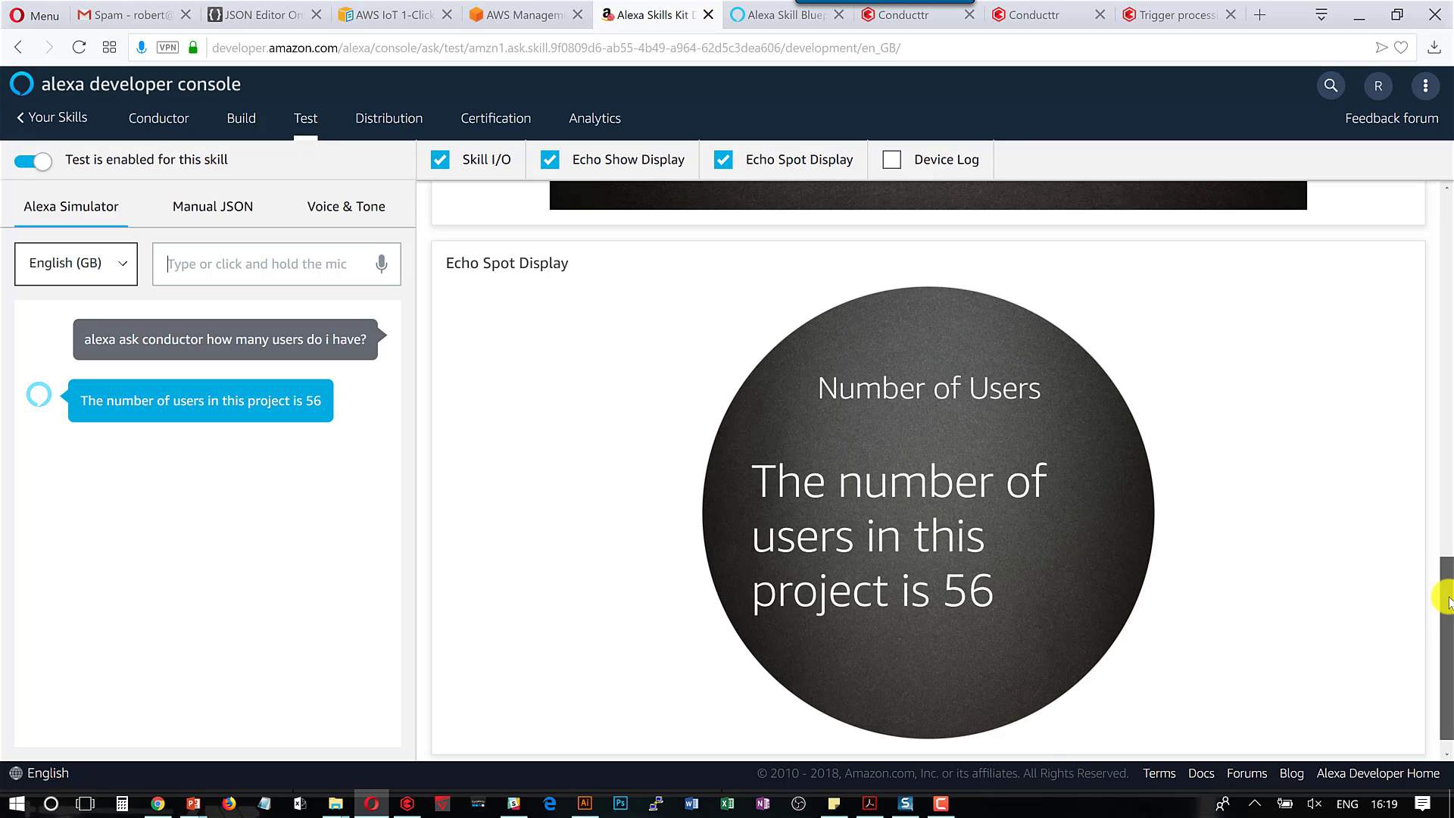
left_click_drag(1440, 584, 1447, 190)
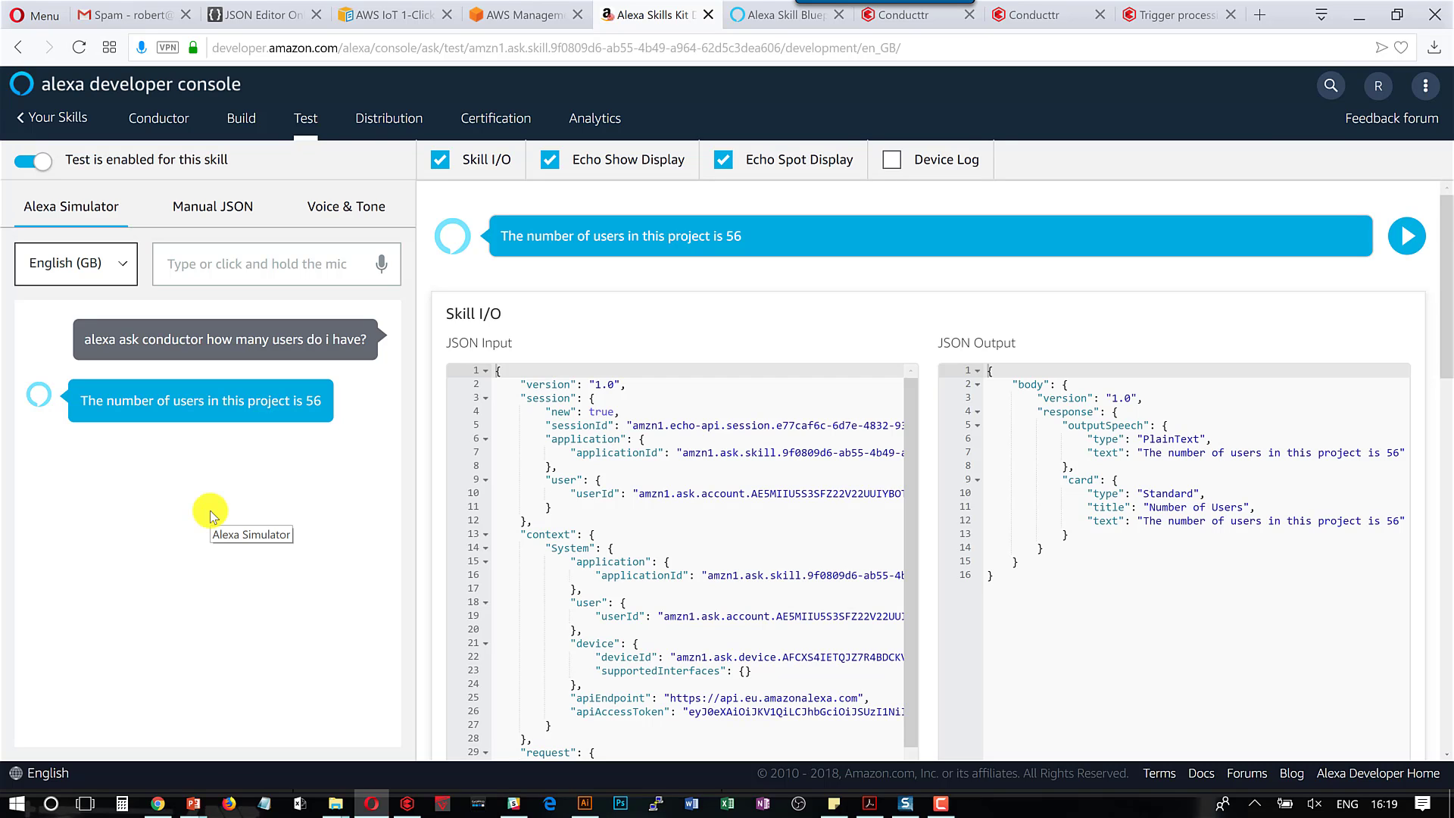
Switch back to the Conducttr project and examine the activity logged for the Alexa request.
left_click(1046, 18)
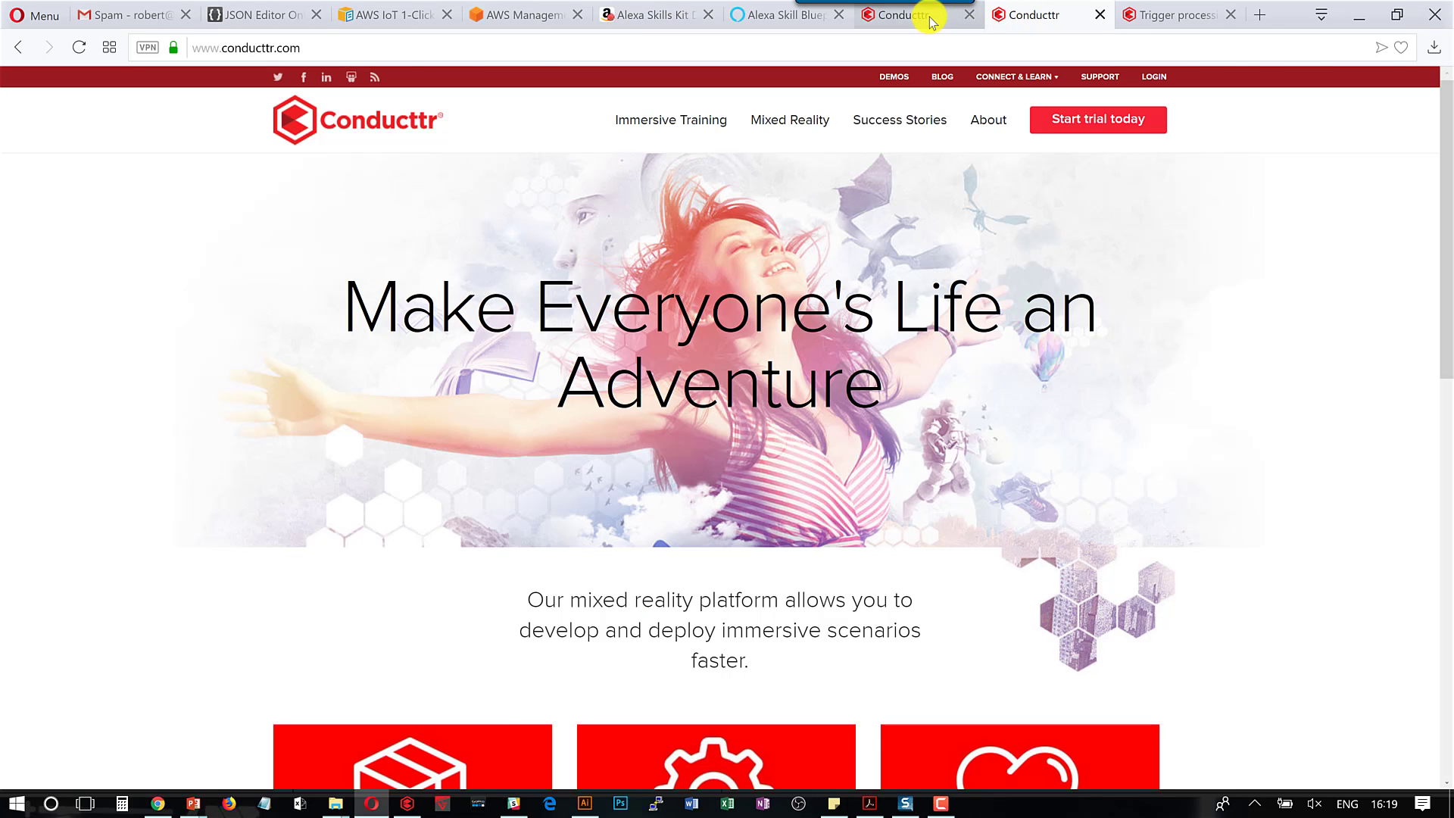
left_click(930, 21)
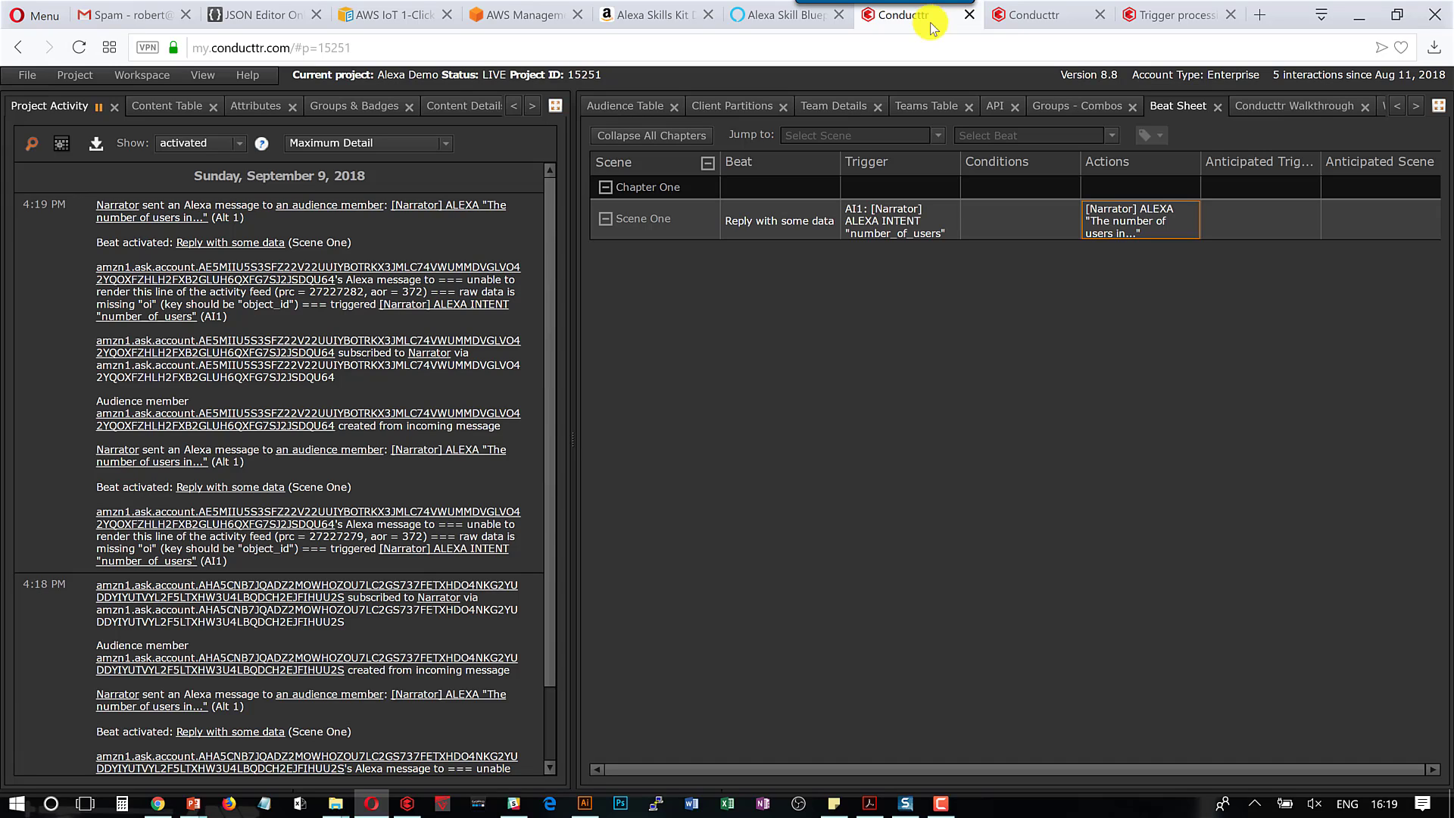
left_click(74, 75)
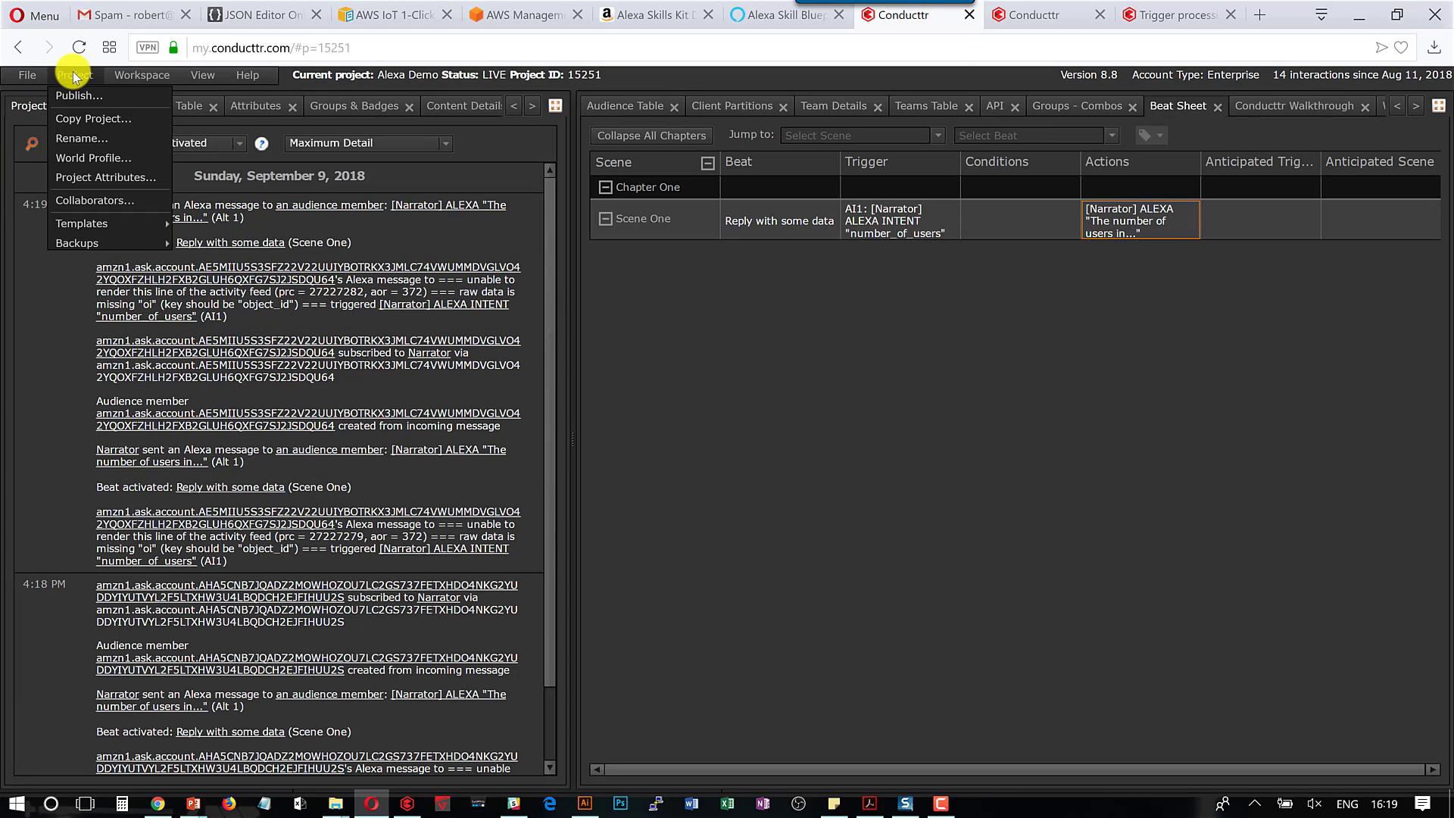
left_click(84, 177)
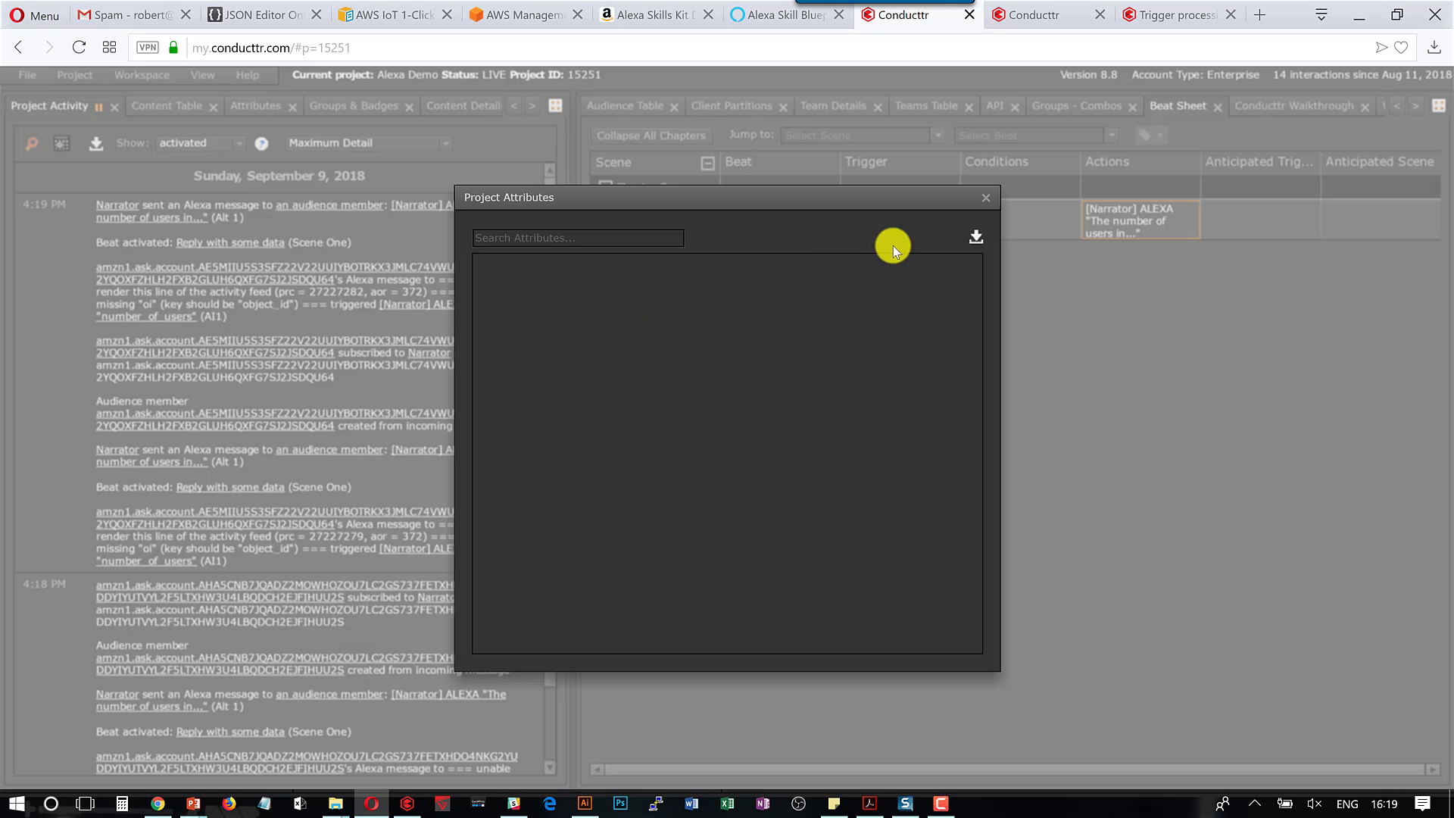
left_click(988, 198)
Create and save a Project attribute named number_of_users with data type Integer and default value 12.
left_click(261, 106)
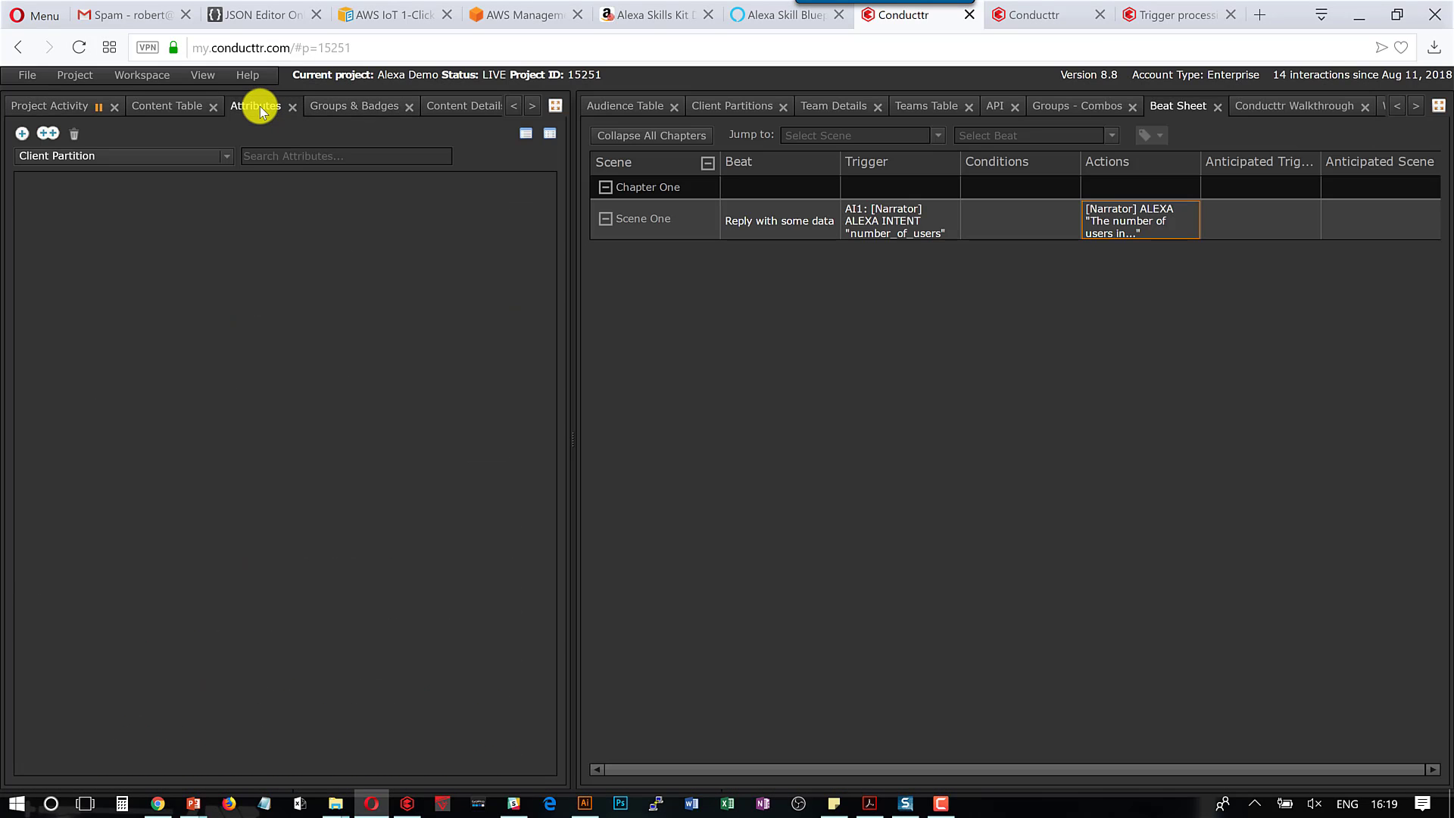
left_click(42, 156)
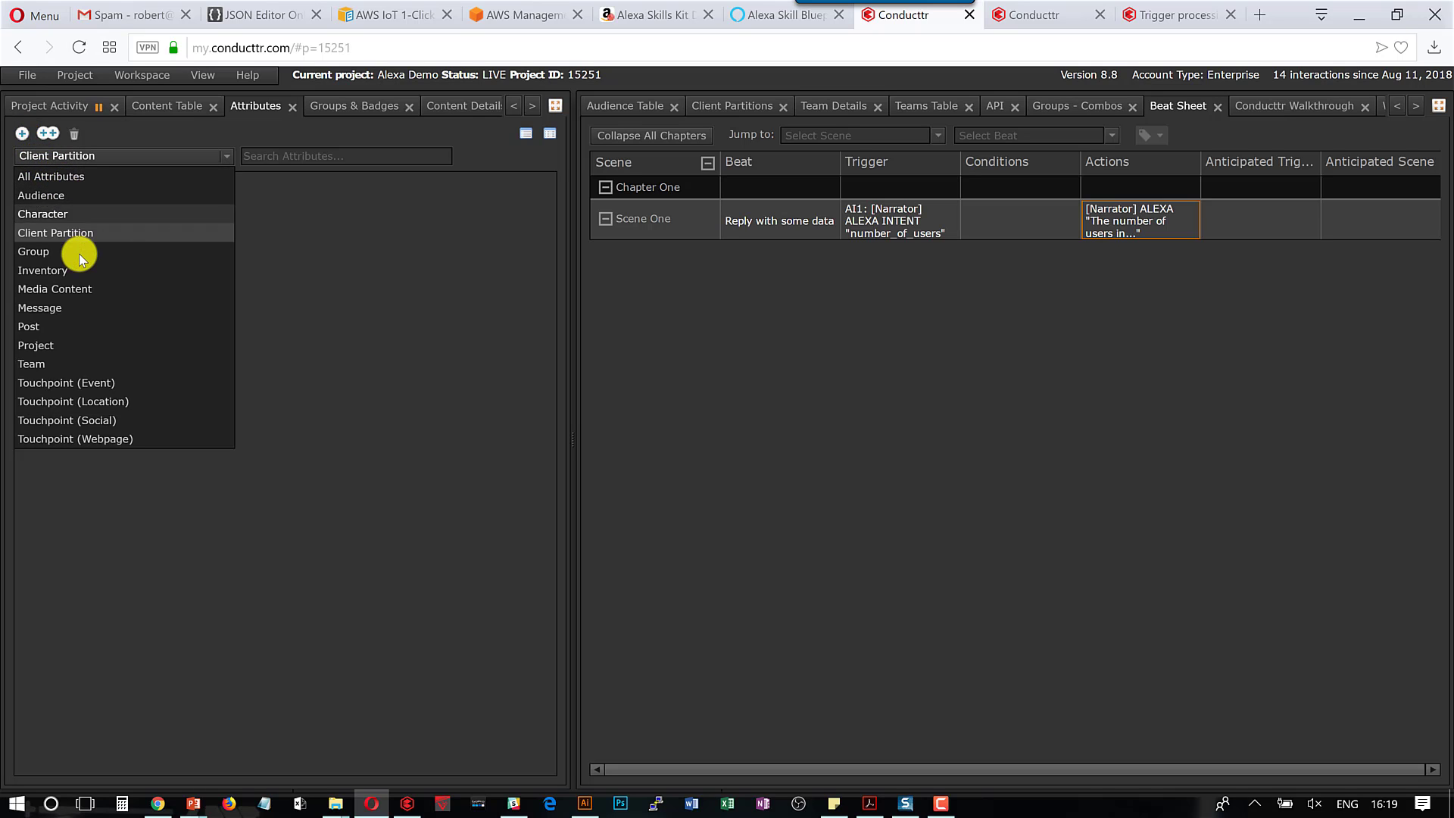
left_click(64, 345)
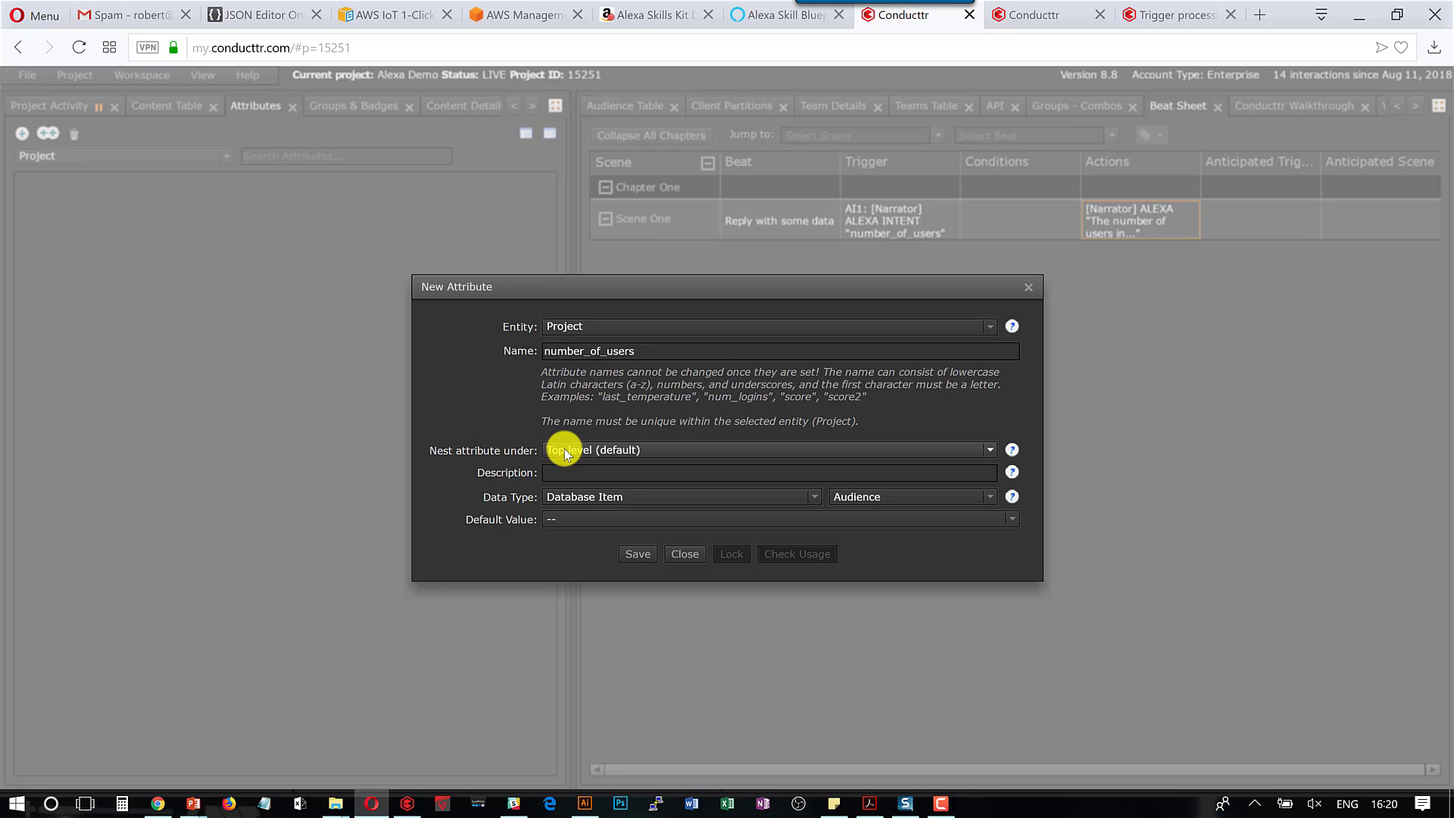
left_click(576, 502)
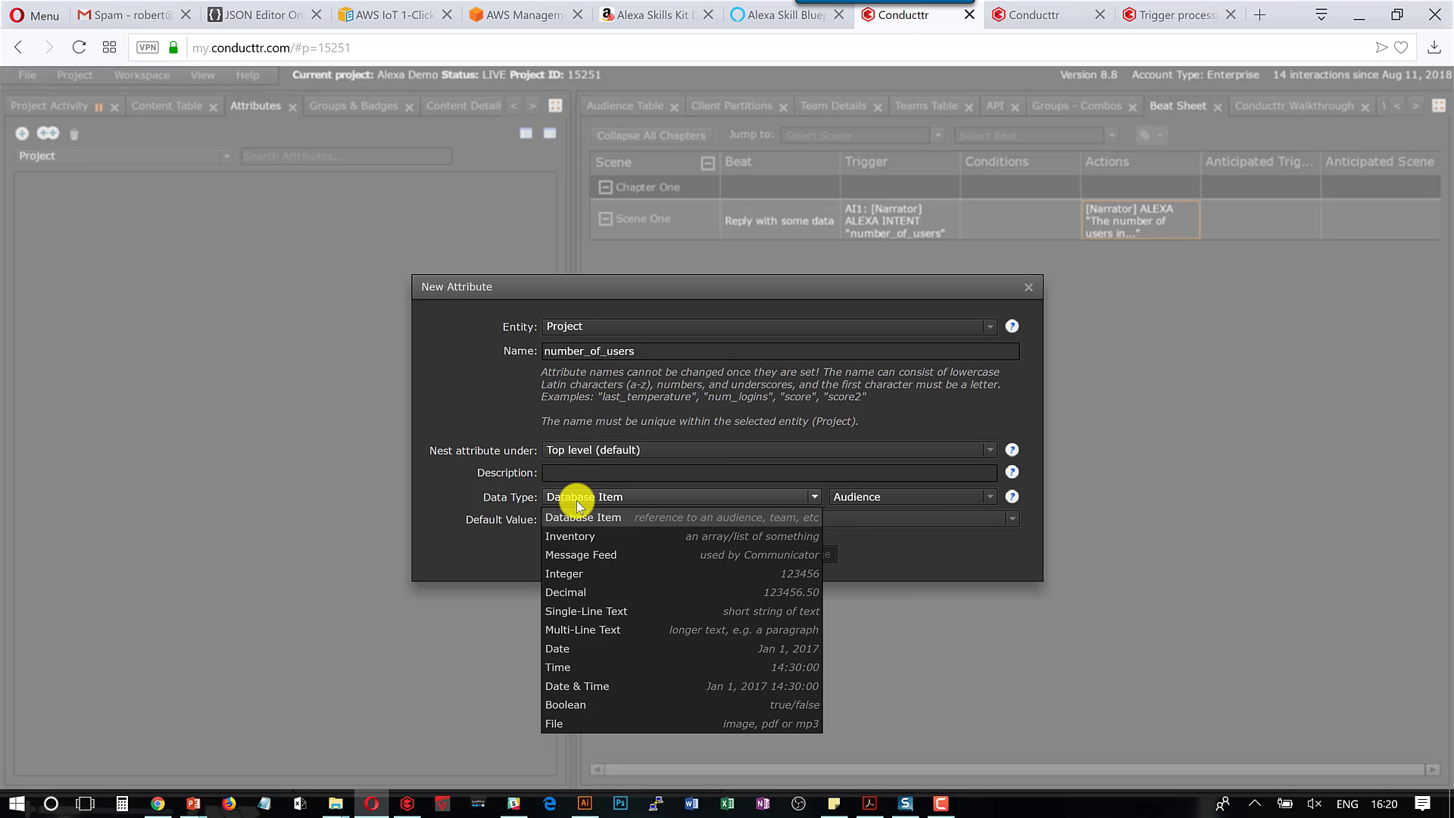
left_click(605, 576)
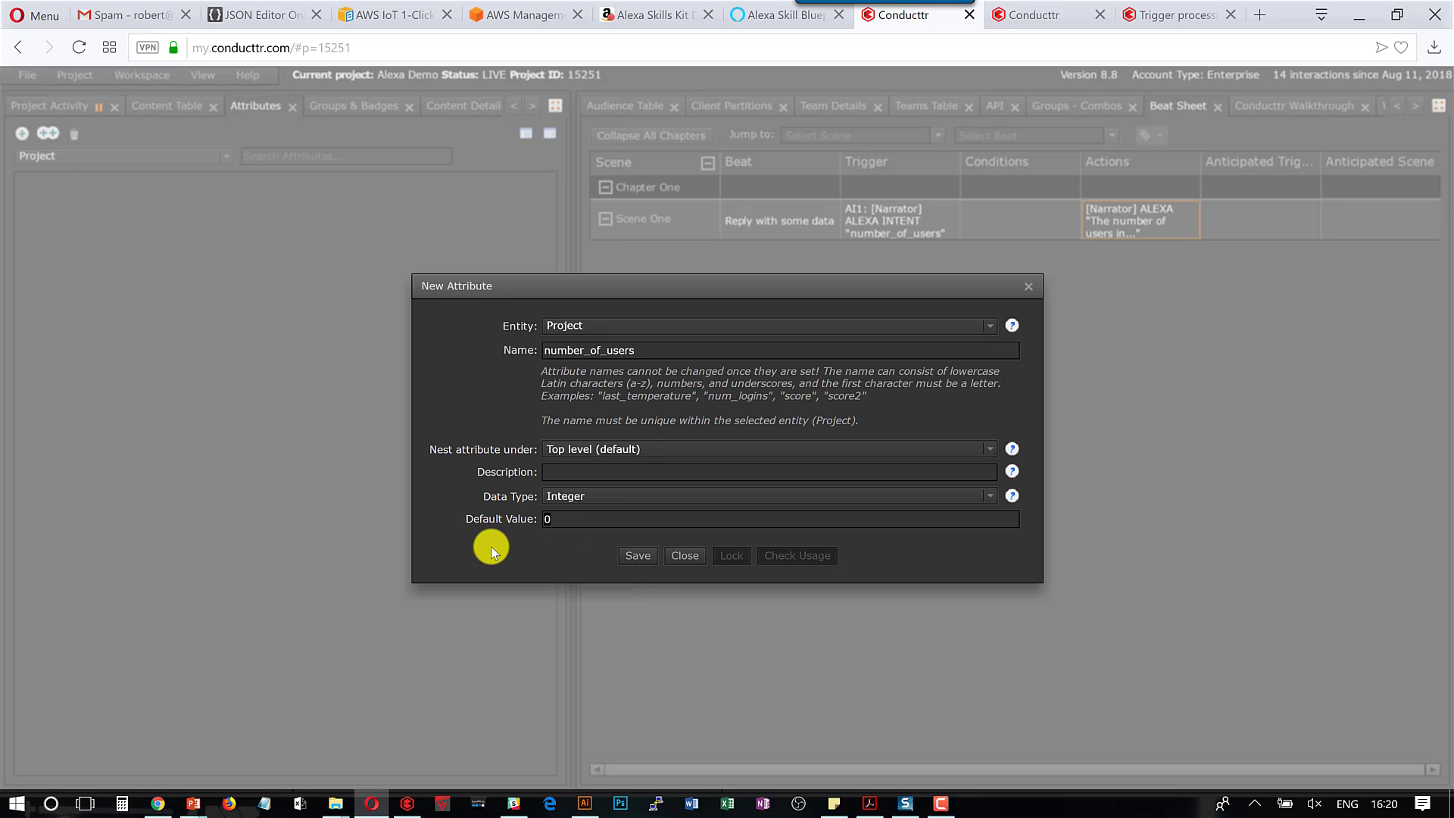
key("BackSpace")
type("12")
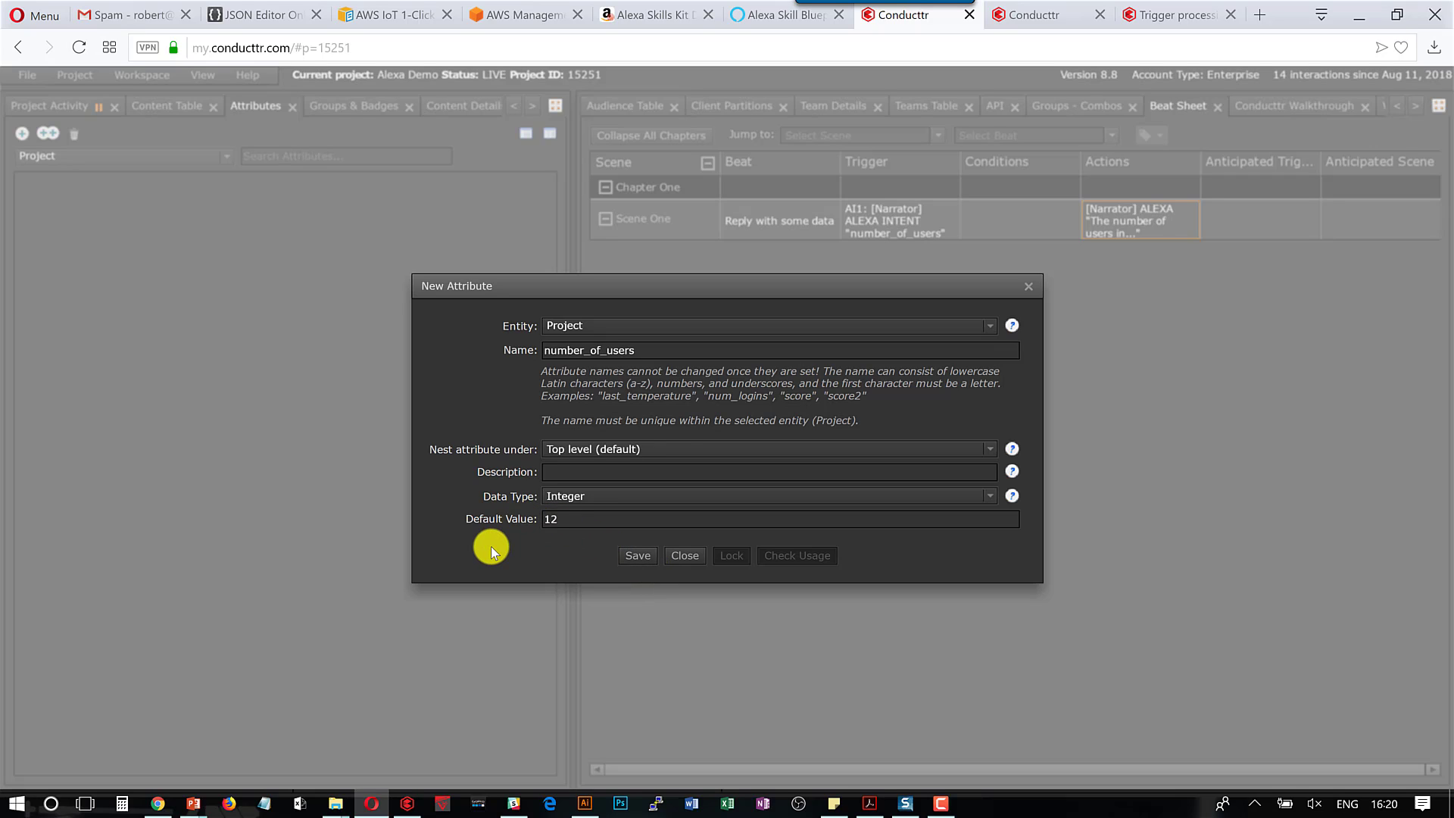
left_click(638, 556)
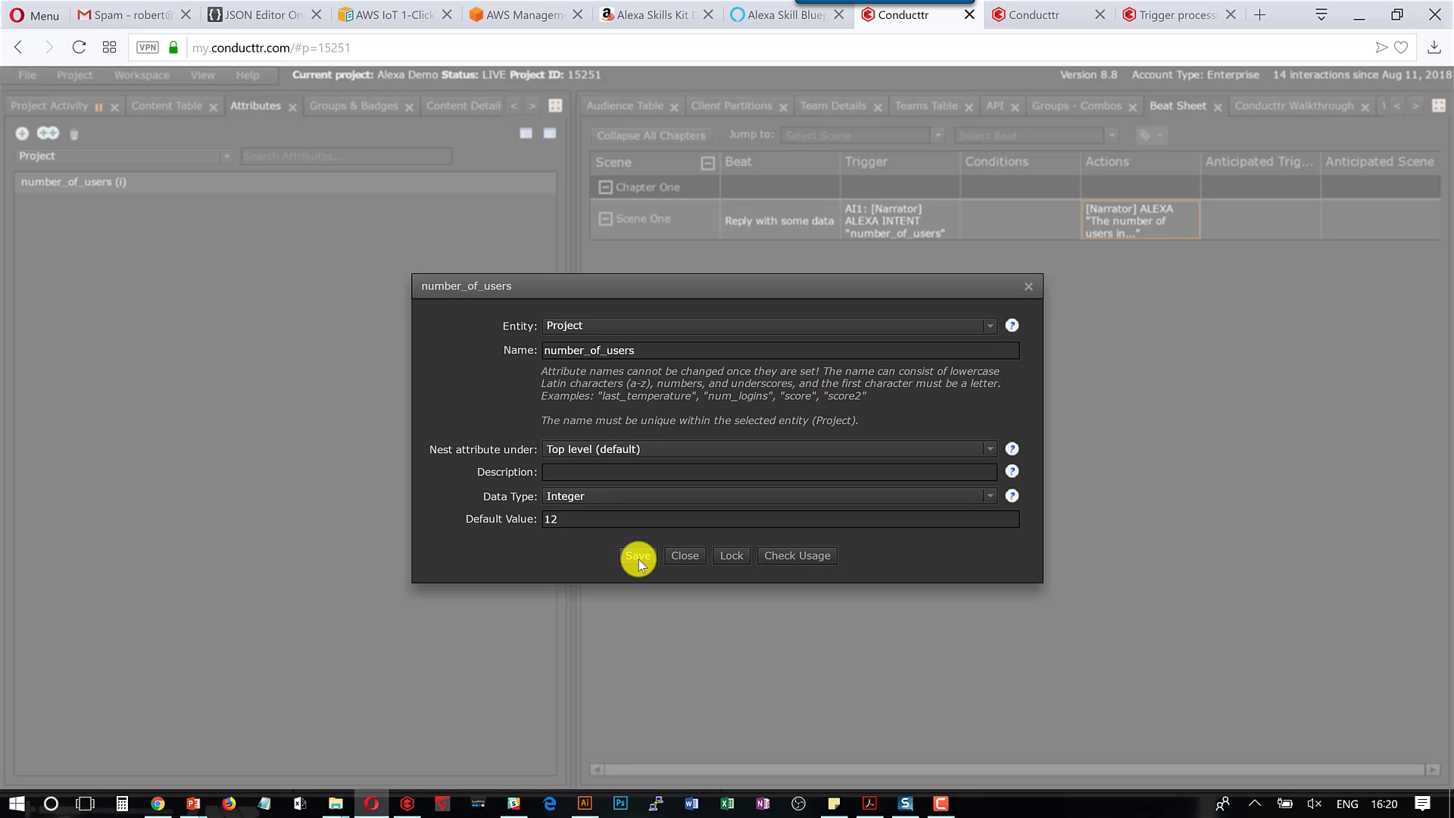
left_click(686, 557)
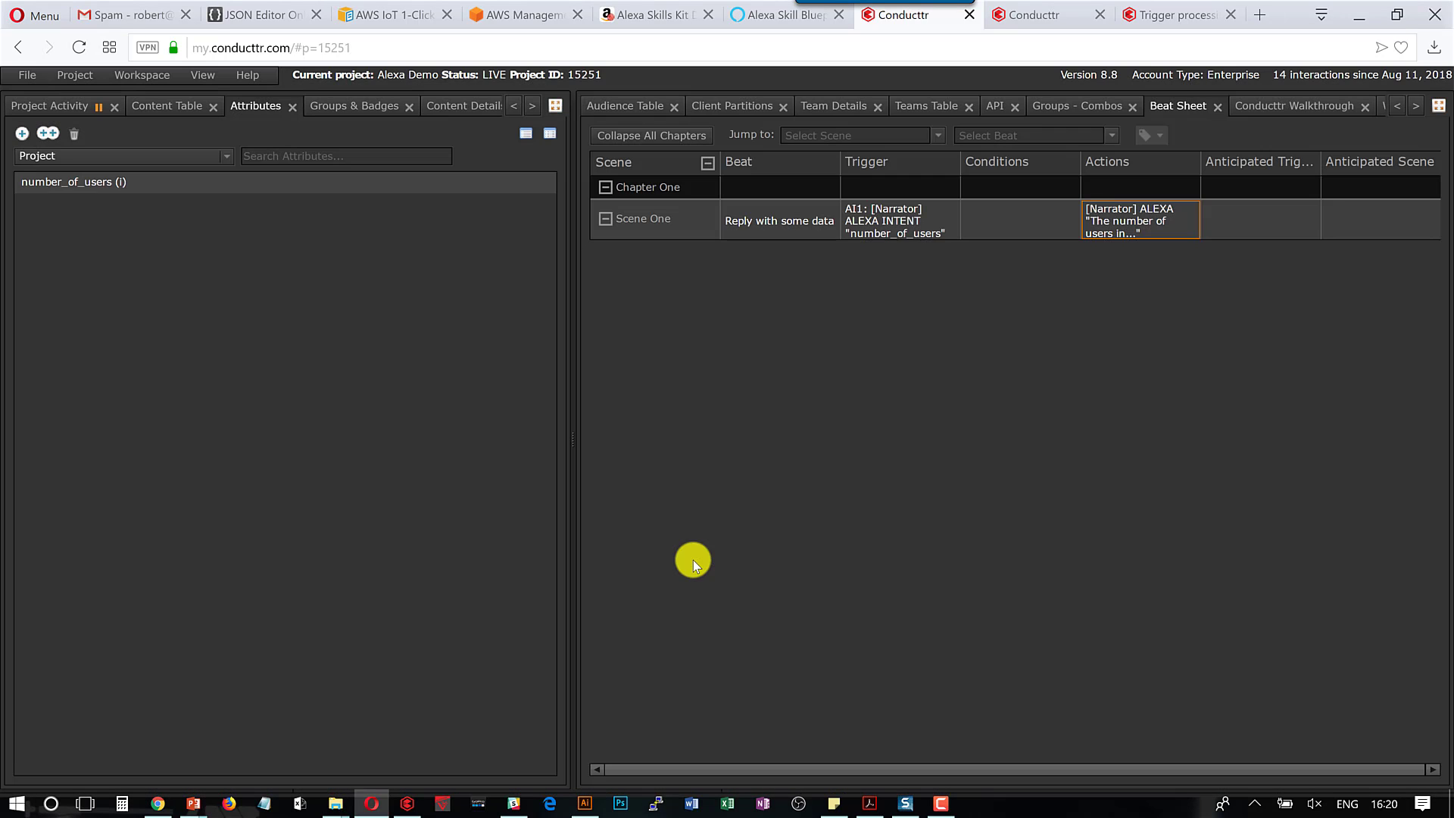
Replace the fixed number in the Narrator's Alexa reply with |project.number_of_users| and save the content.
left_click(1102, 231)
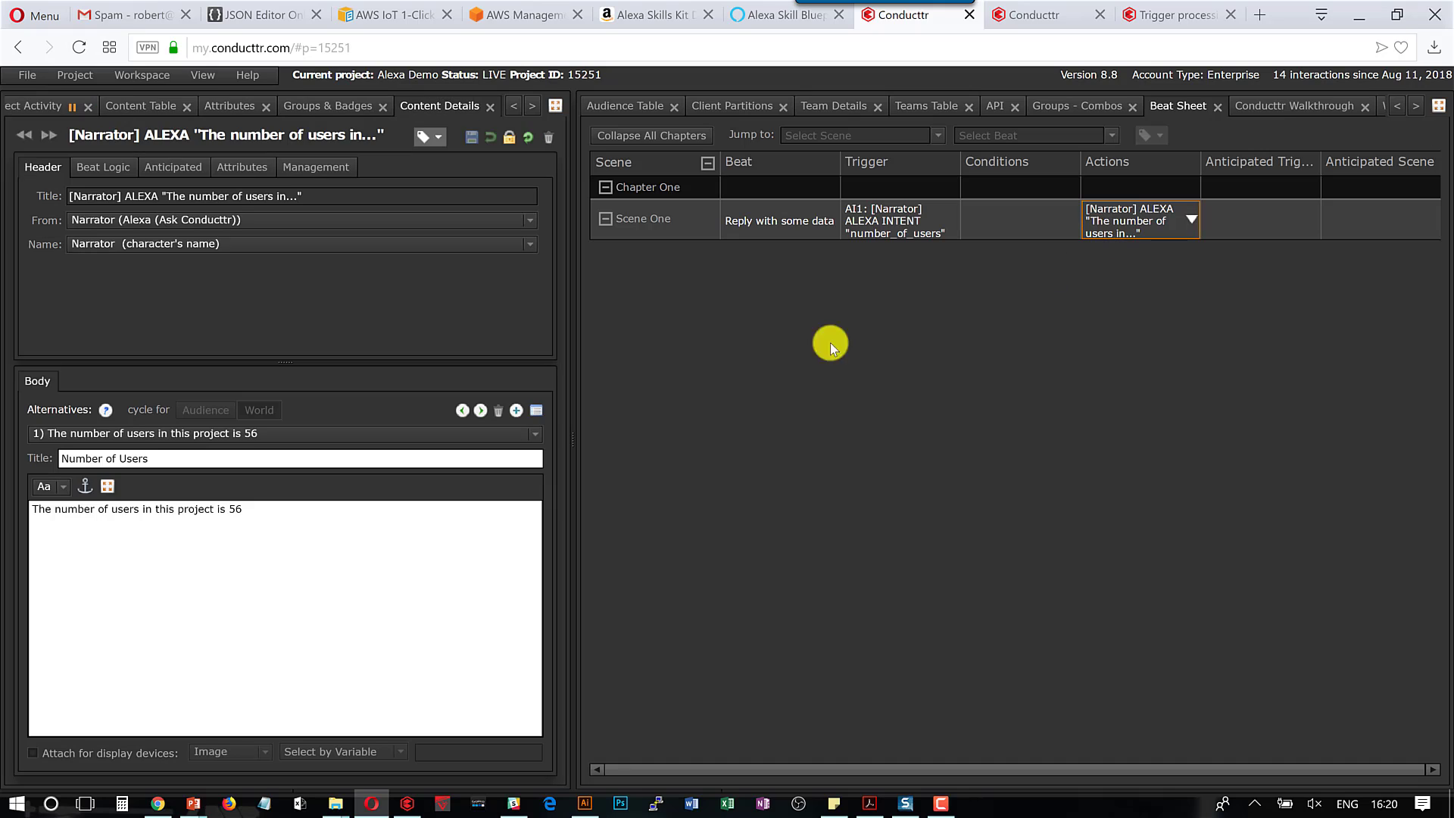
left_click_drag(229, 510, 253, 509)
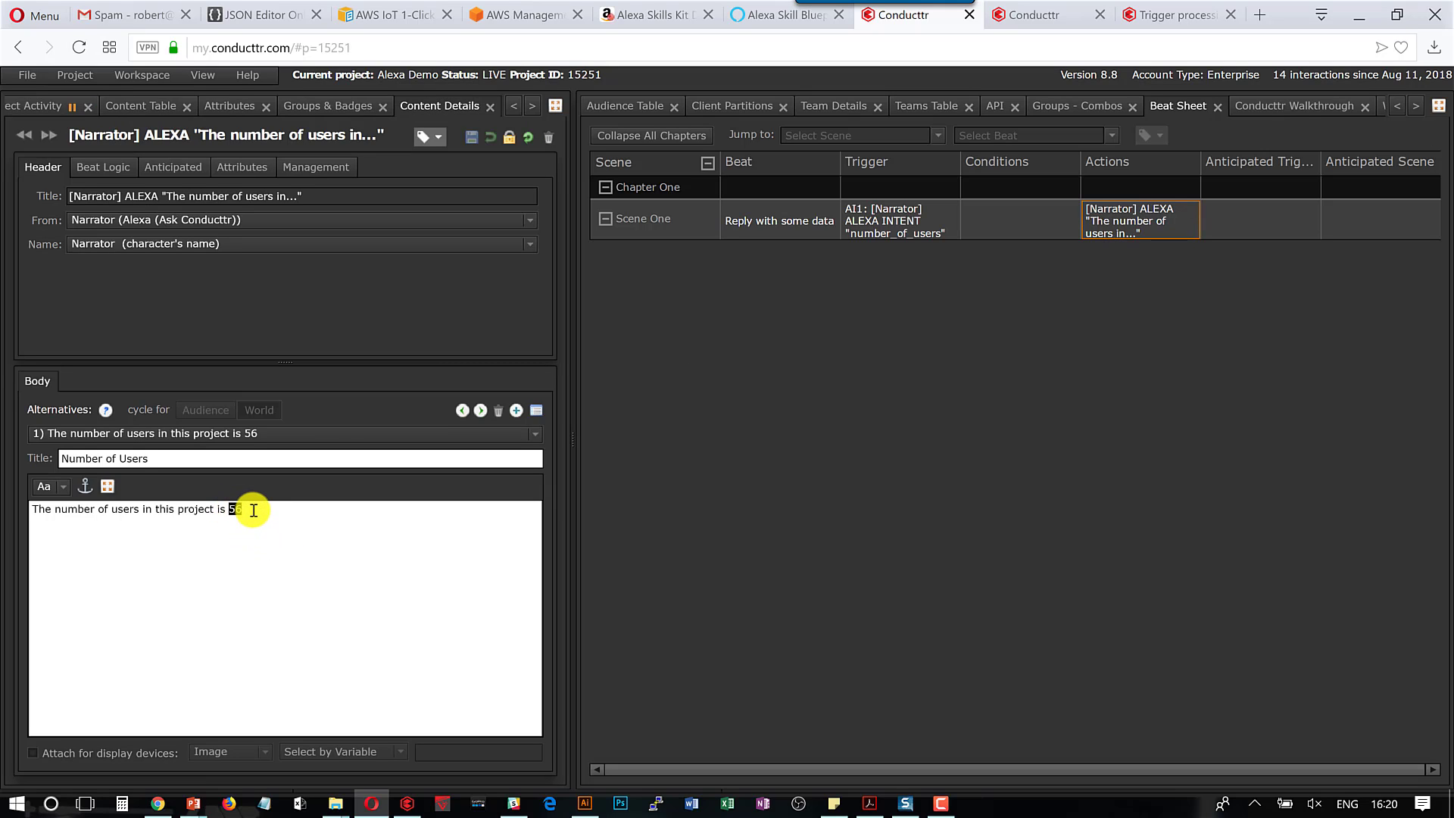
type("|prohec")
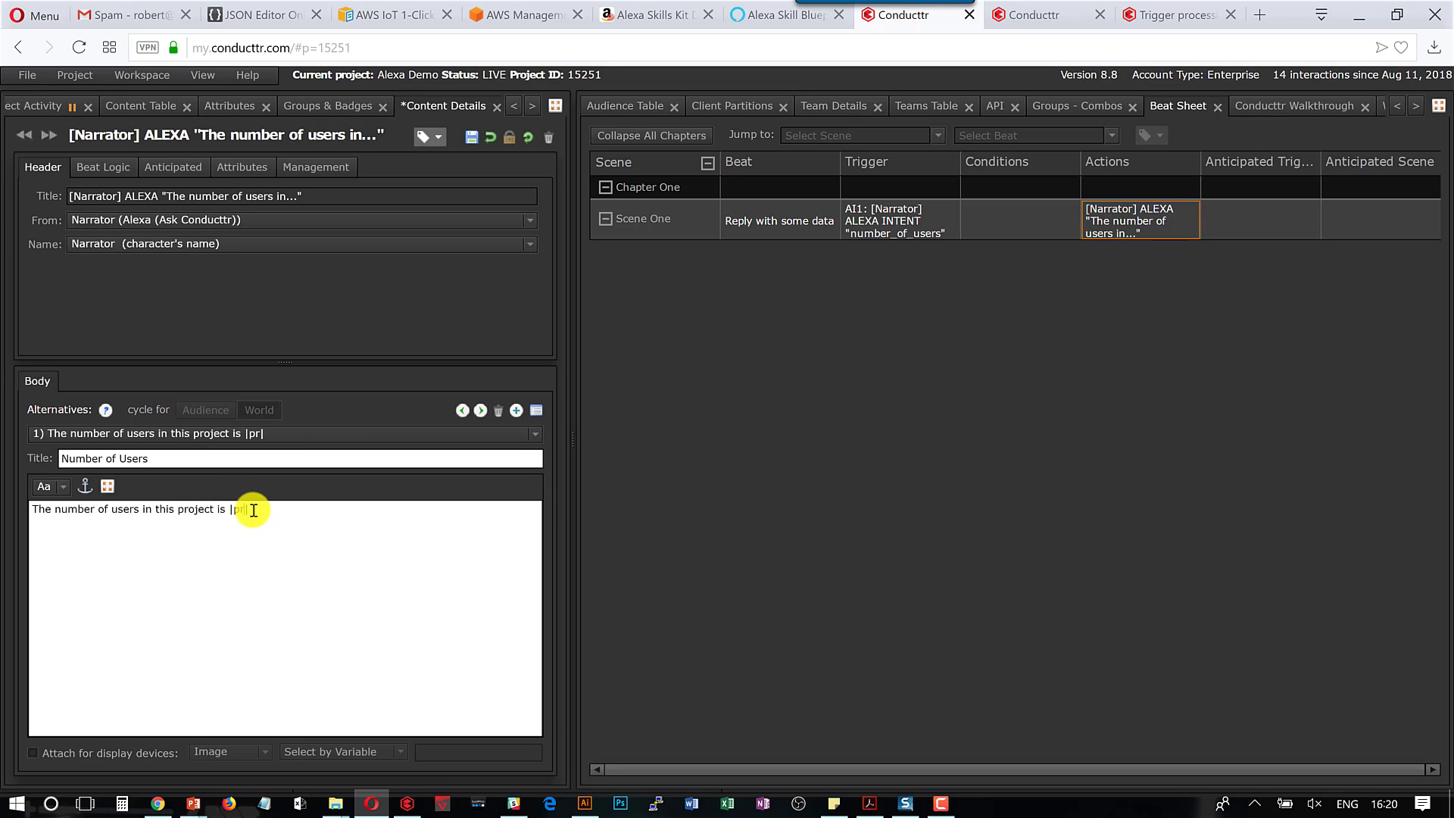
key("BackSpace")
key("BackSpace")
key("BackSpace")
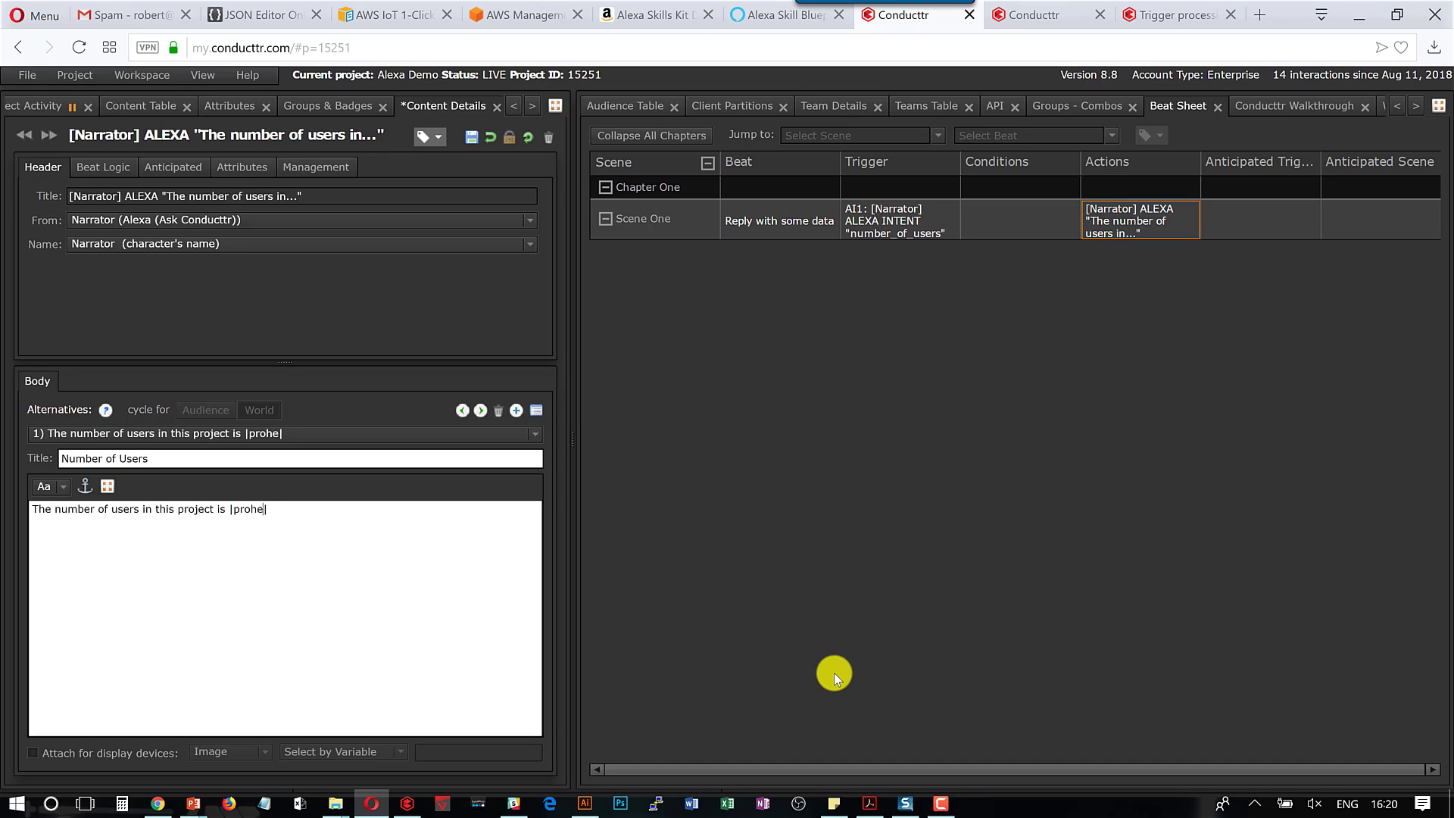
type("ject.num")
type("ber_o")
type("f_use")
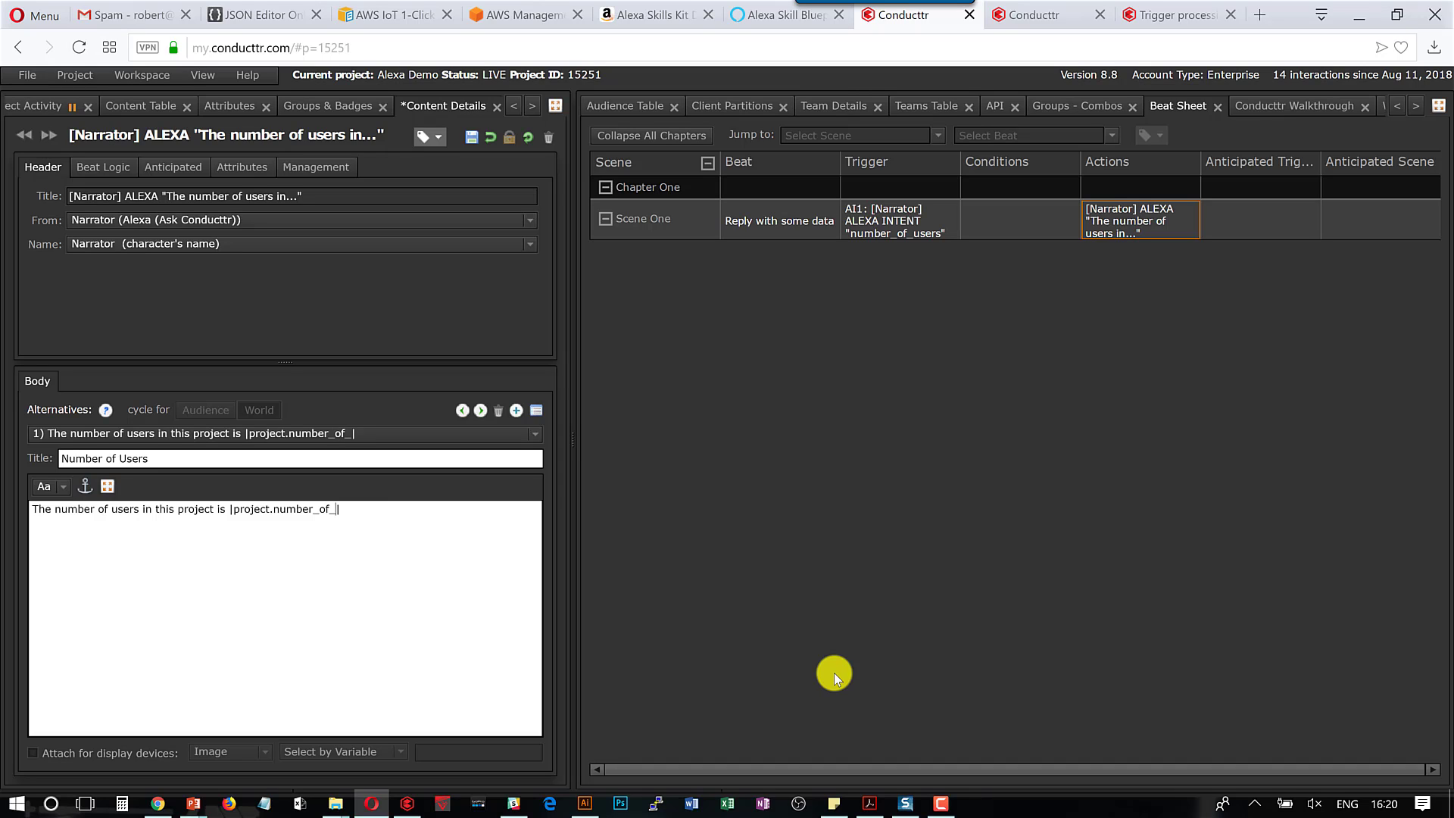
type("rs")
left_click(471, 146)
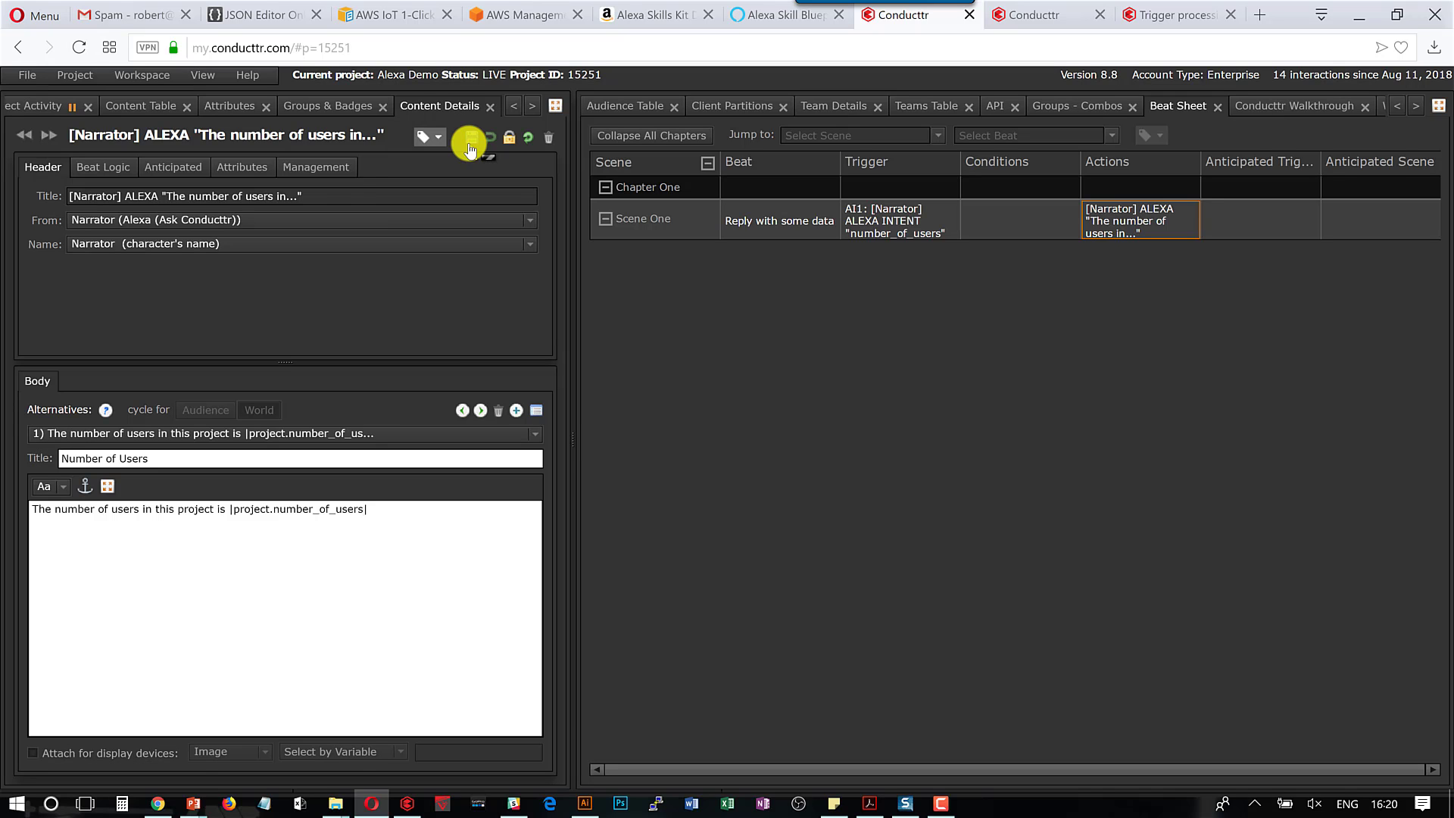
Switch to the Alexa developer console and resend "alexa ask conductor how many users do i have?" to test the attribute-based reply.
left_click(637, 17)
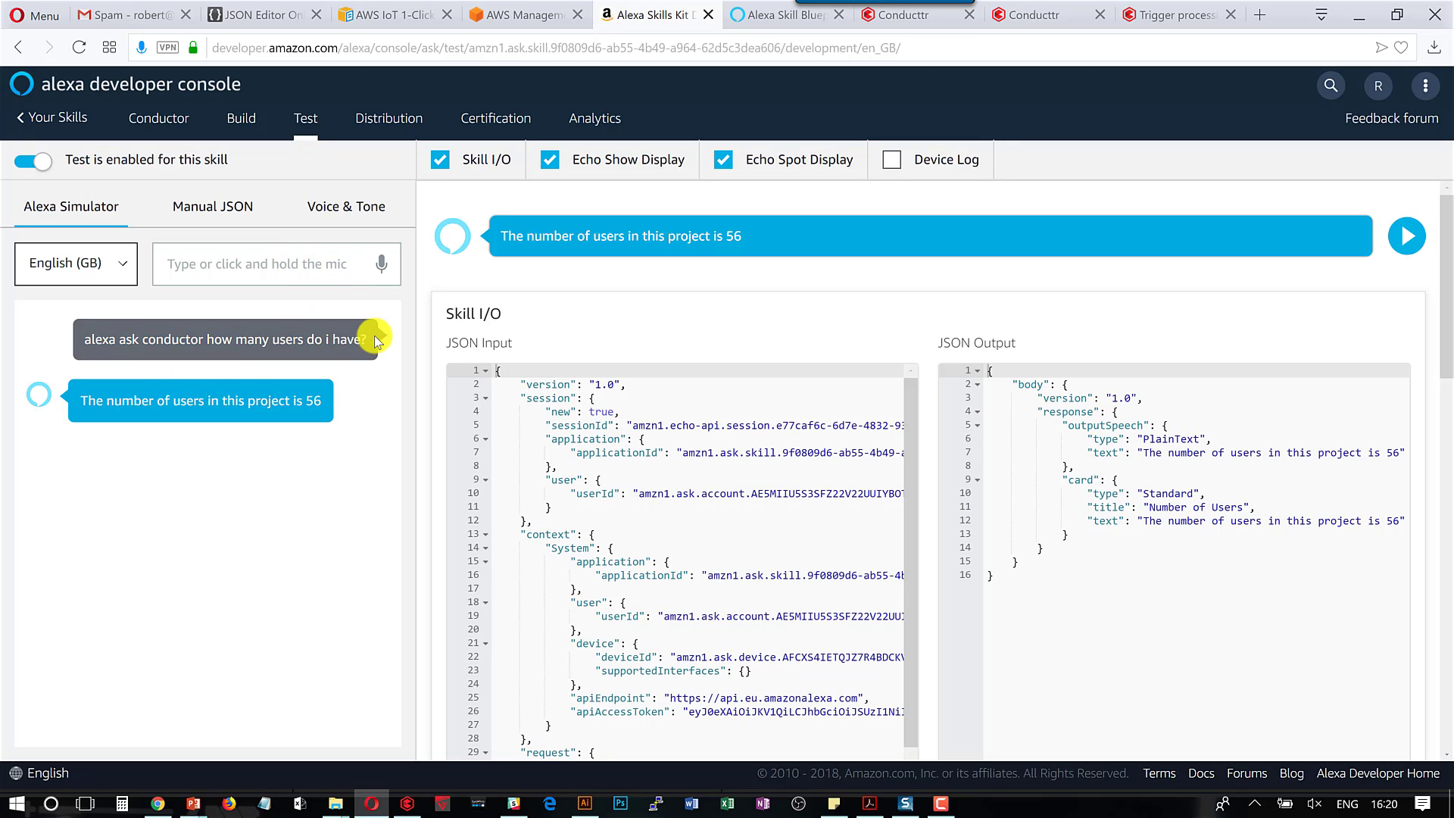
left_click_drag(371, 338, 86, 342)
key("ctrl+c")
left_click(184, 271)
key("ctrl+v")
key("Return")
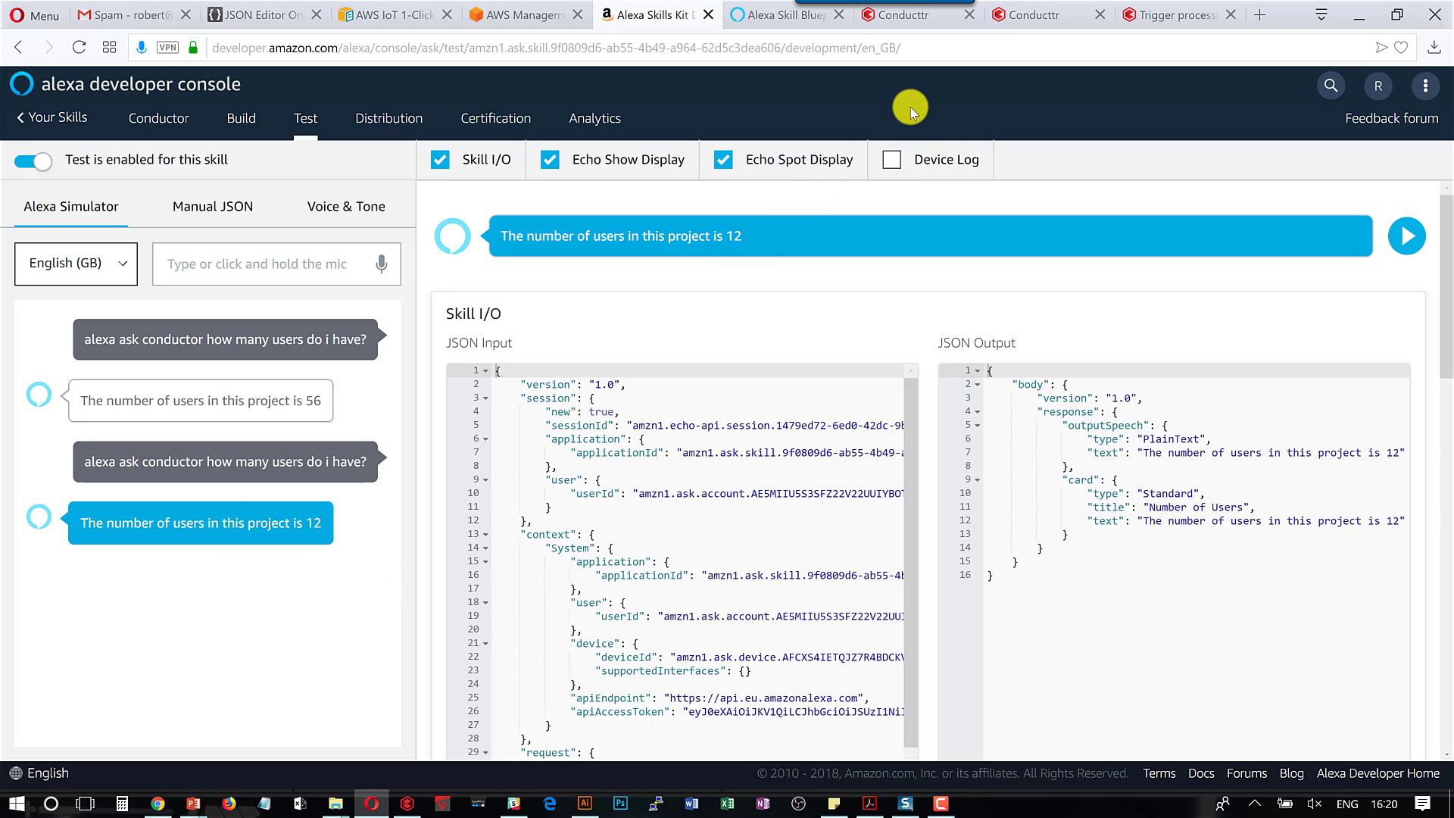
Switch back to the Conducttr project, add the local audio file london_poem.mp3 as content, and preview its playback.
left_click(898, 23)
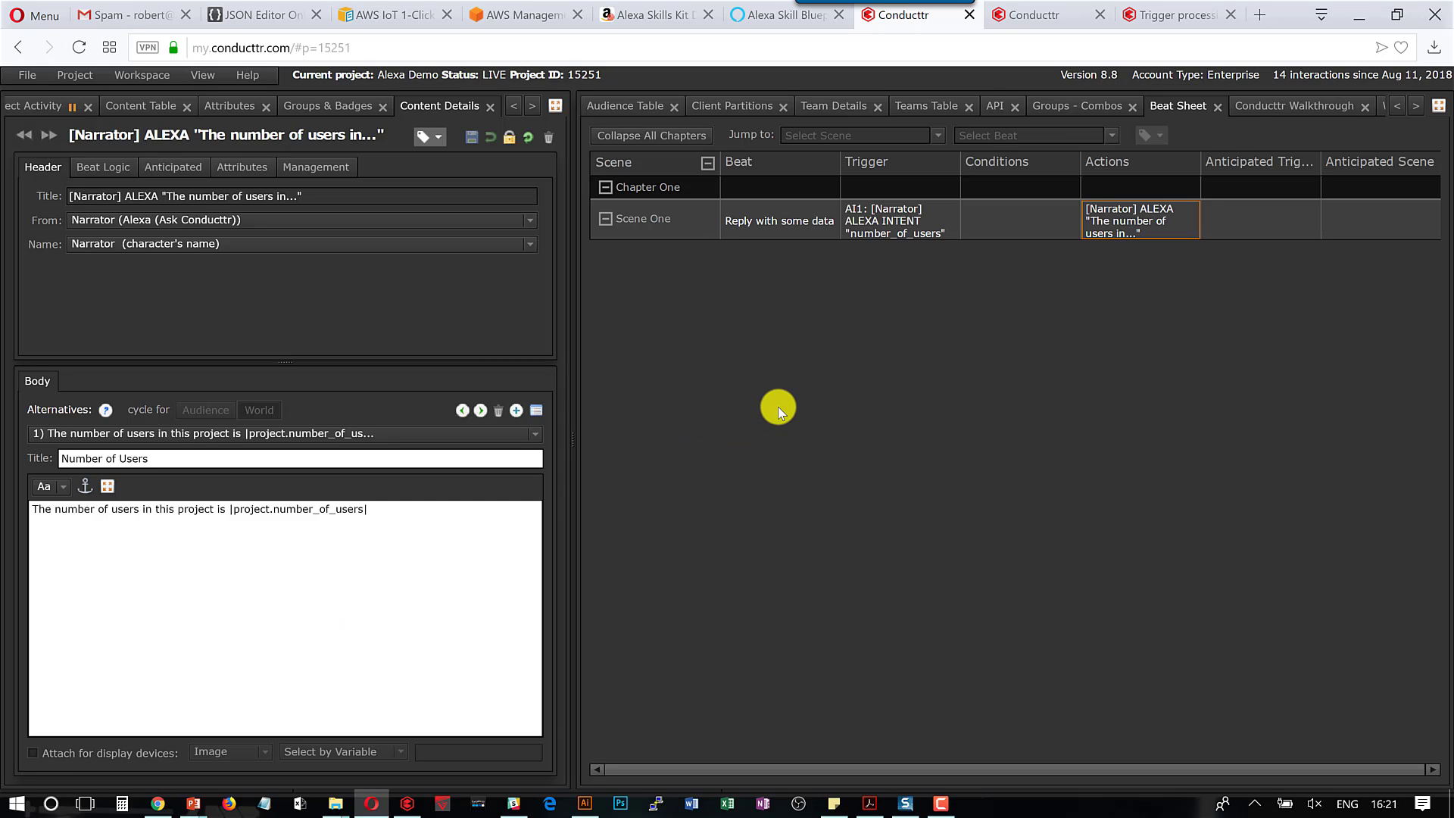
left_click(201, 75)
left_click(141, 106)
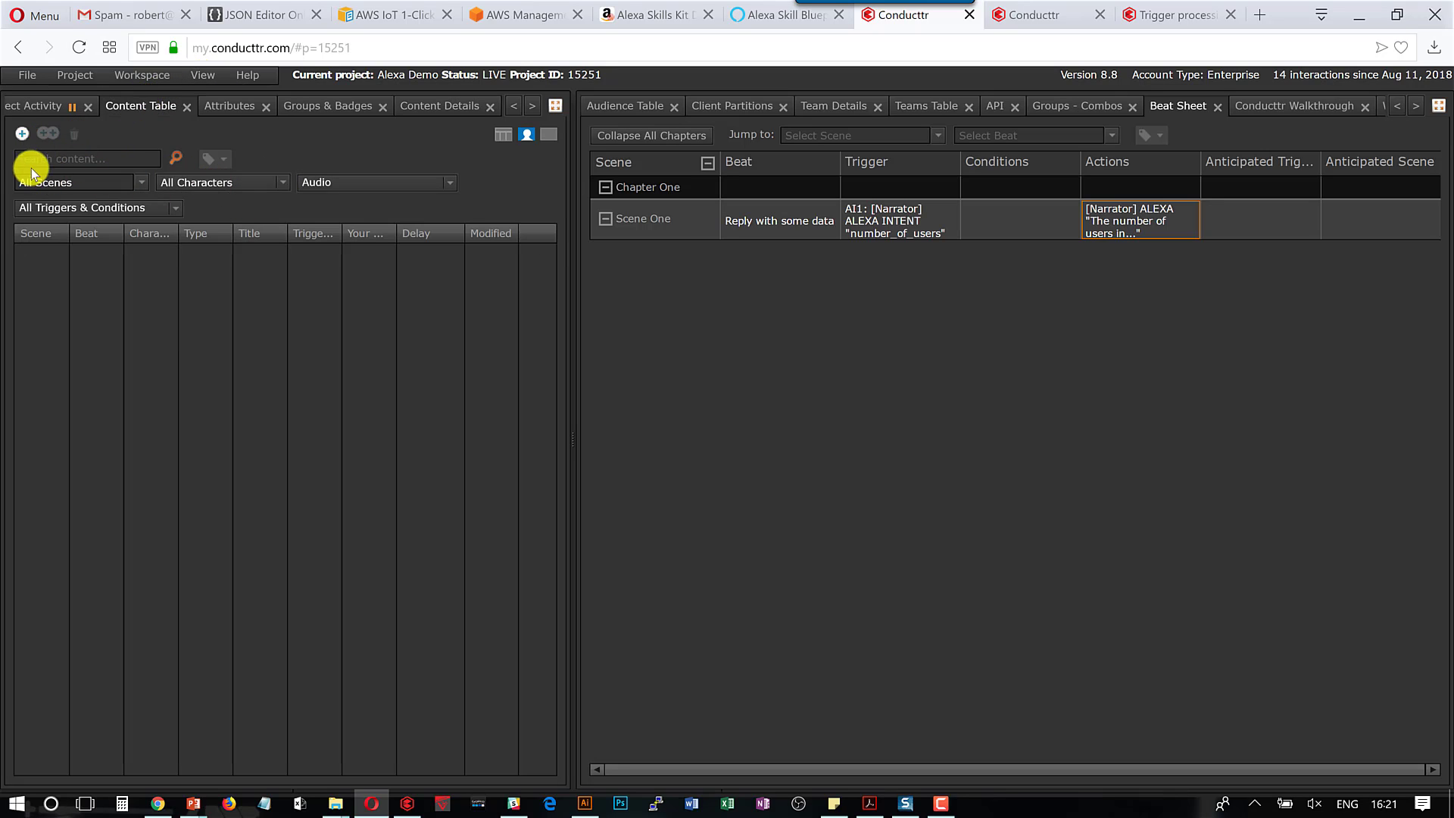
left_click(21, 135)
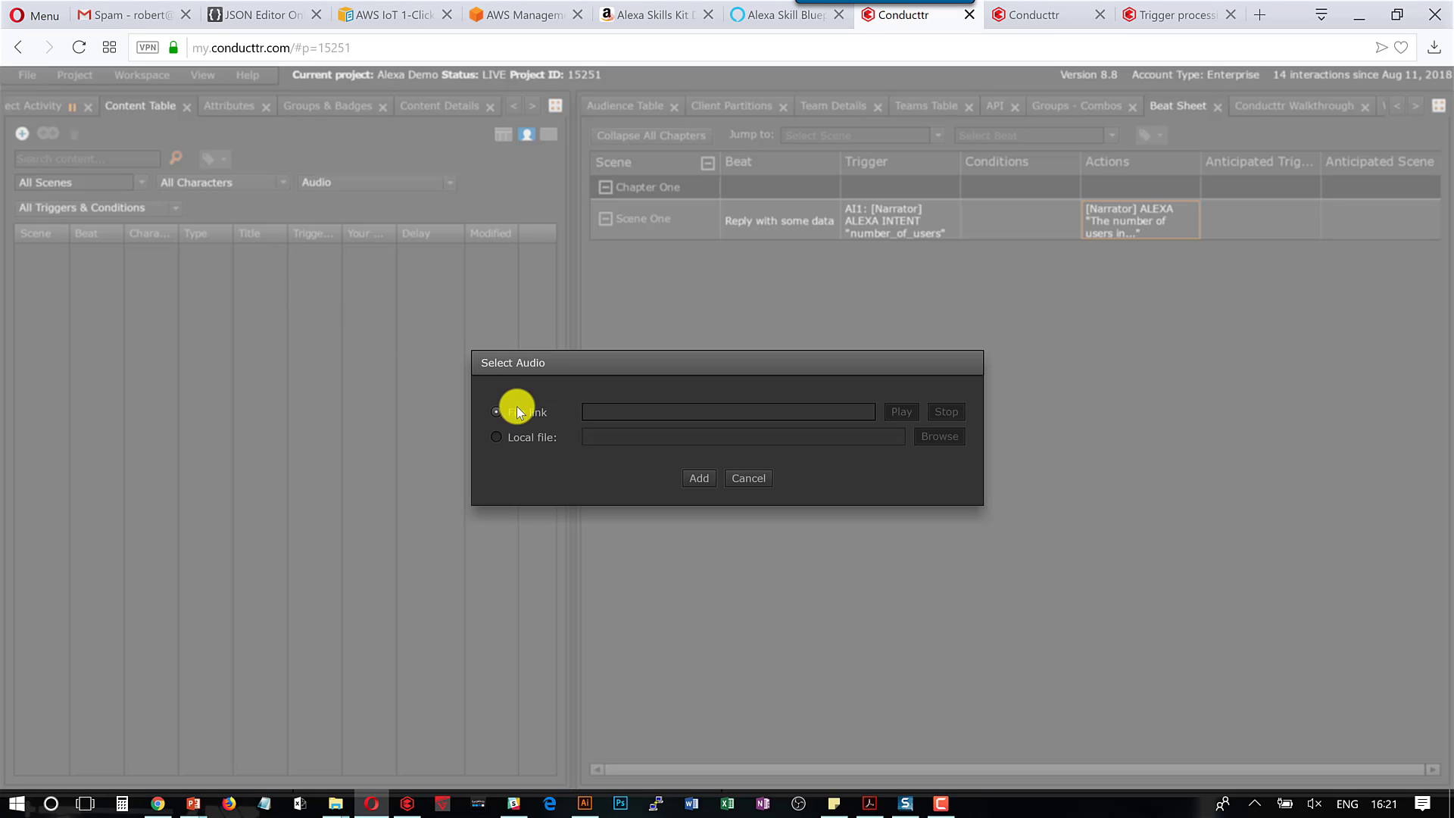
left_click(525, 437)
left_click(939, 437)
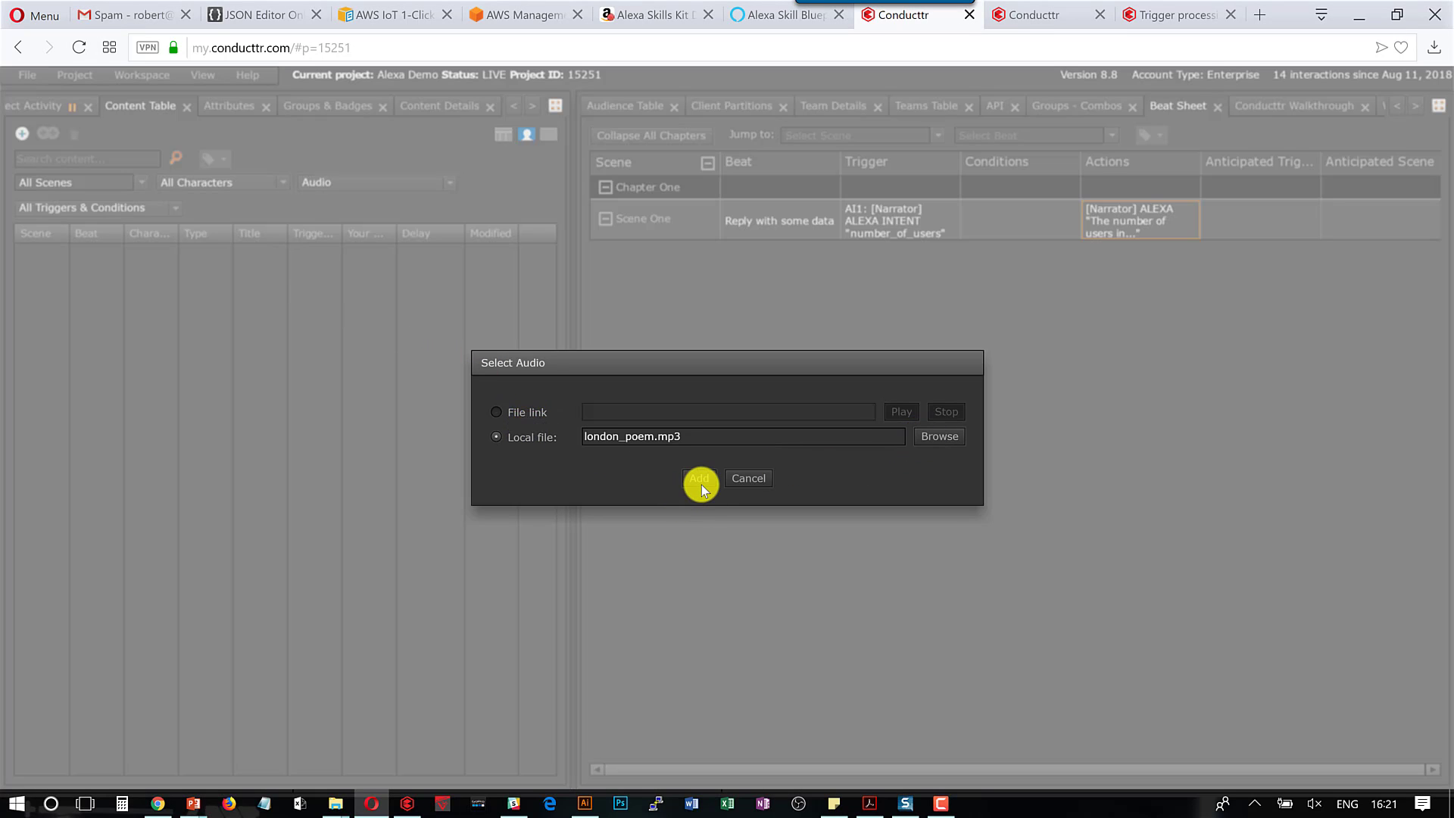
left_click(700, 481)
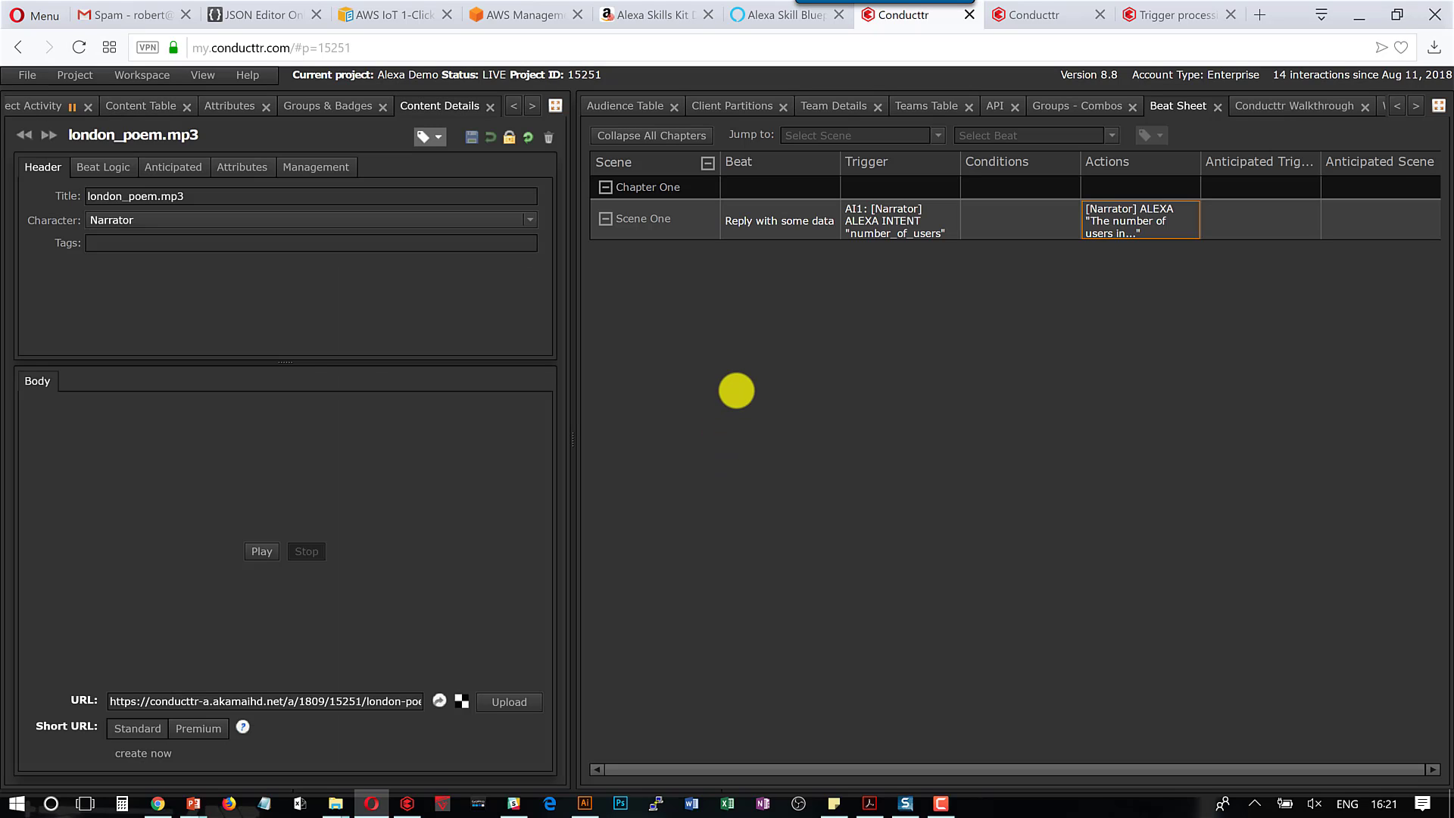
left_click(252, 555)
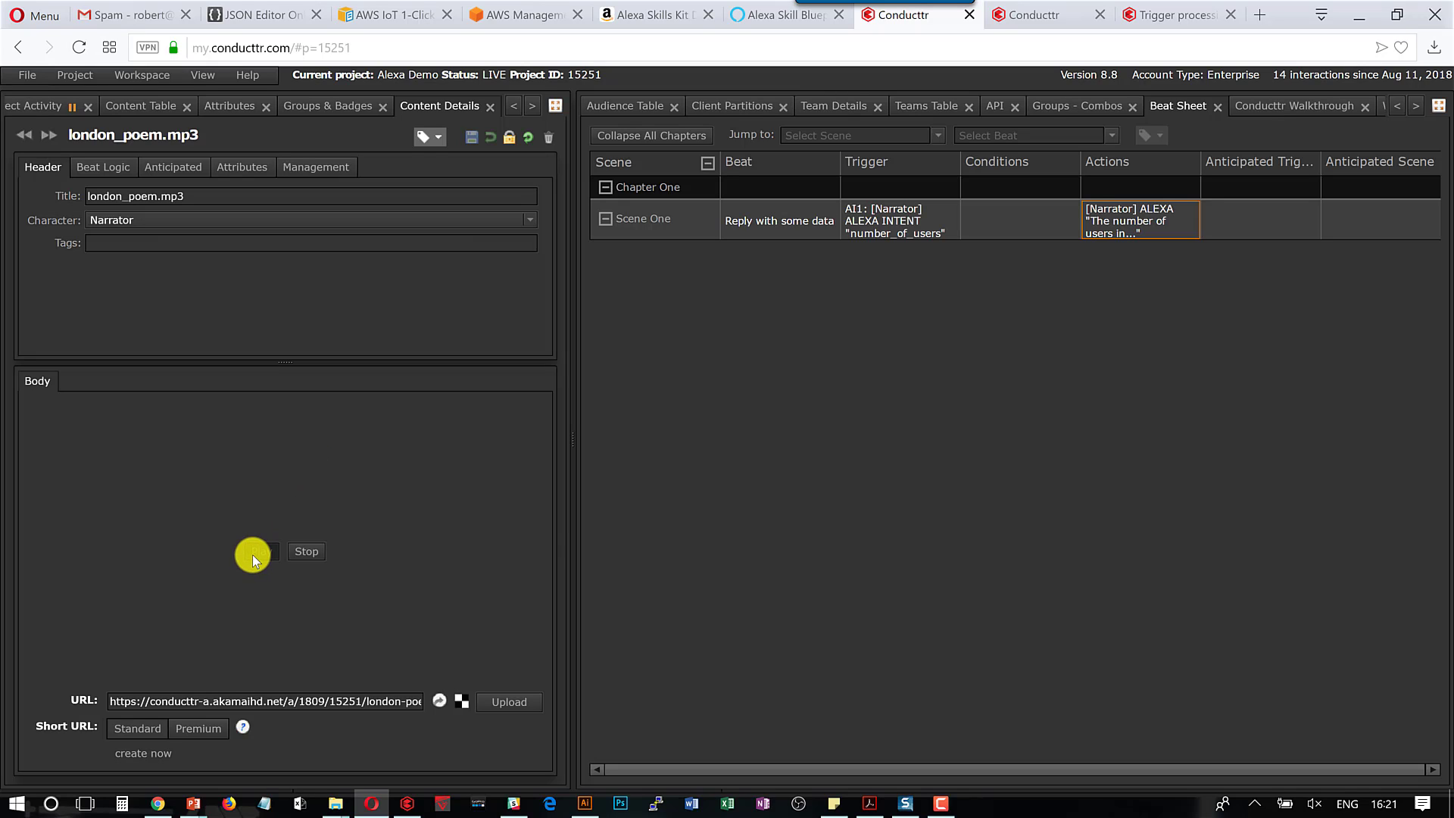
left_click(305, 554)
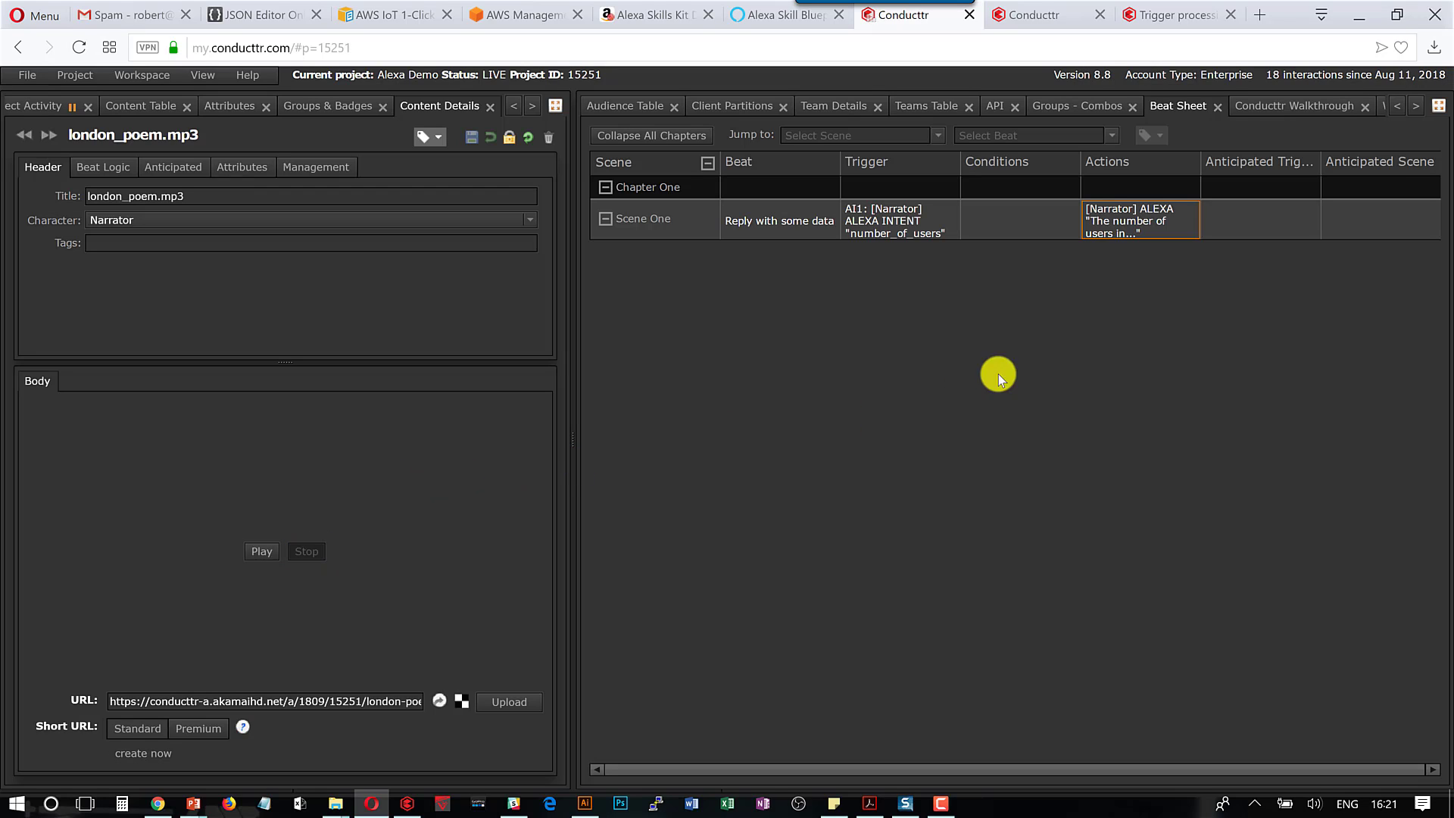
Enable the display-device attachment on the Narrator's Alexa reply, set it to Audio with london_poem.mp3, and save.
left_click(1132, 218)
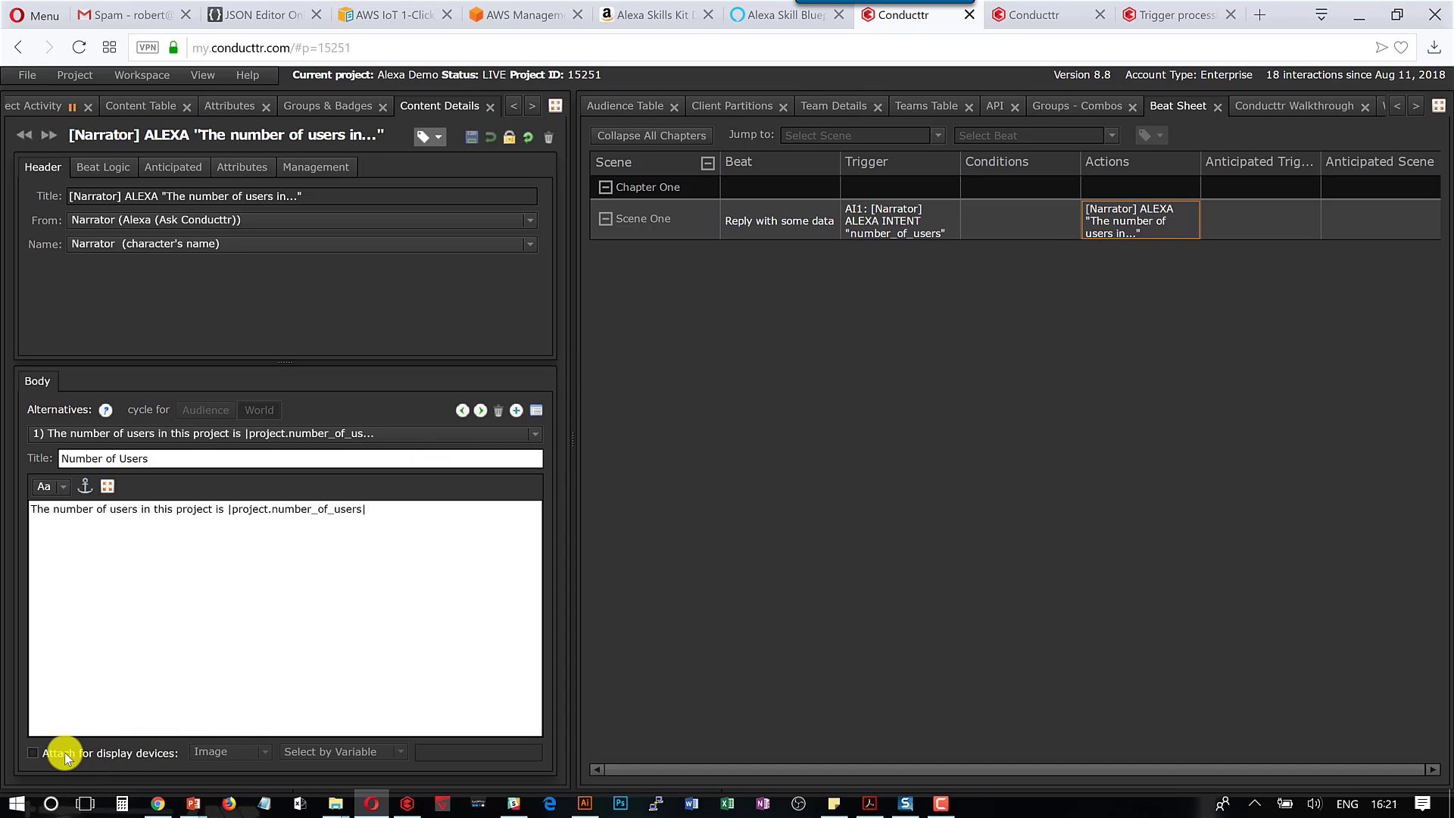
left_click(65, 753)
left_click(210, 751)
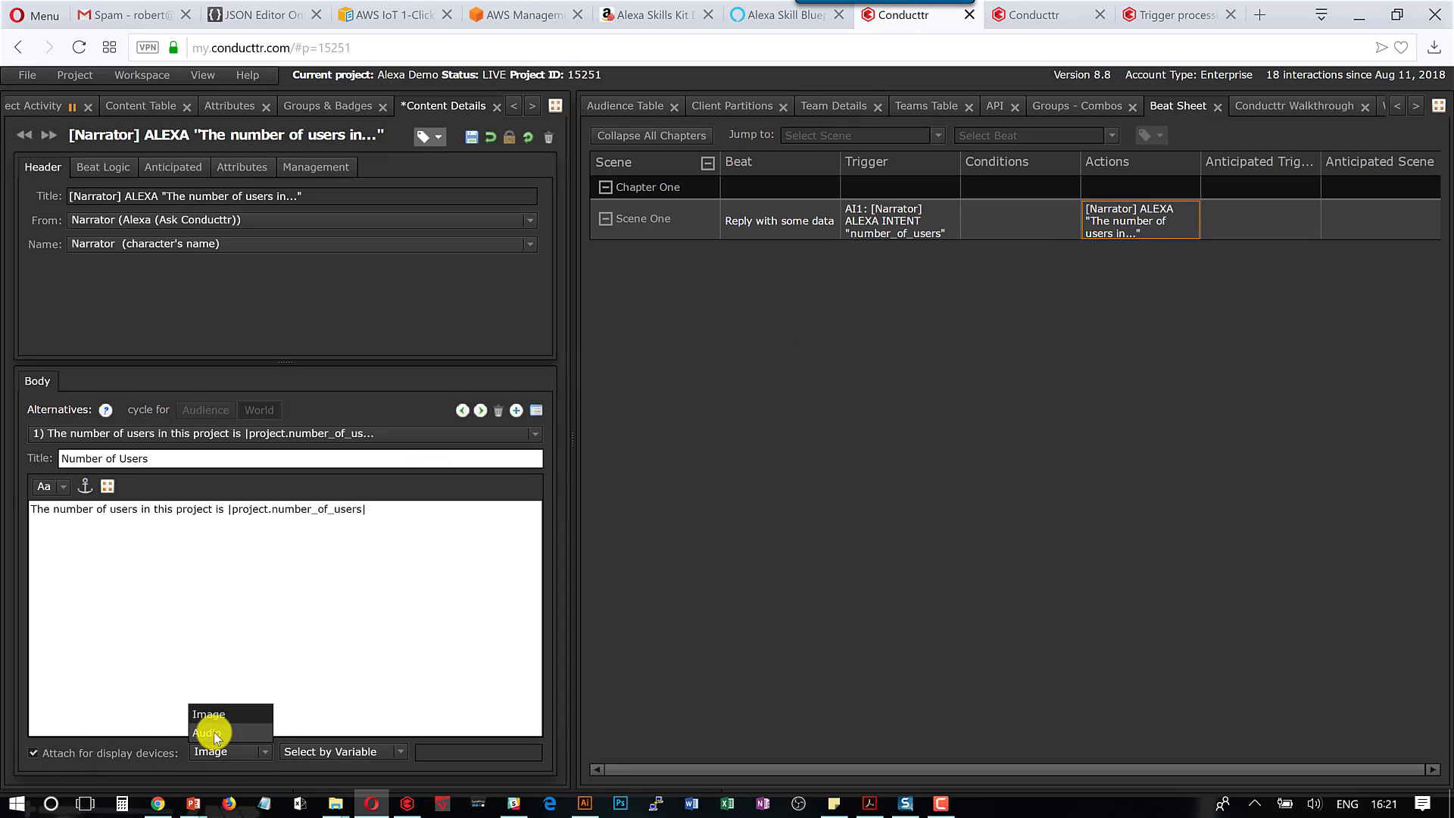
left_click(215, 733)
left_click(366, 750)
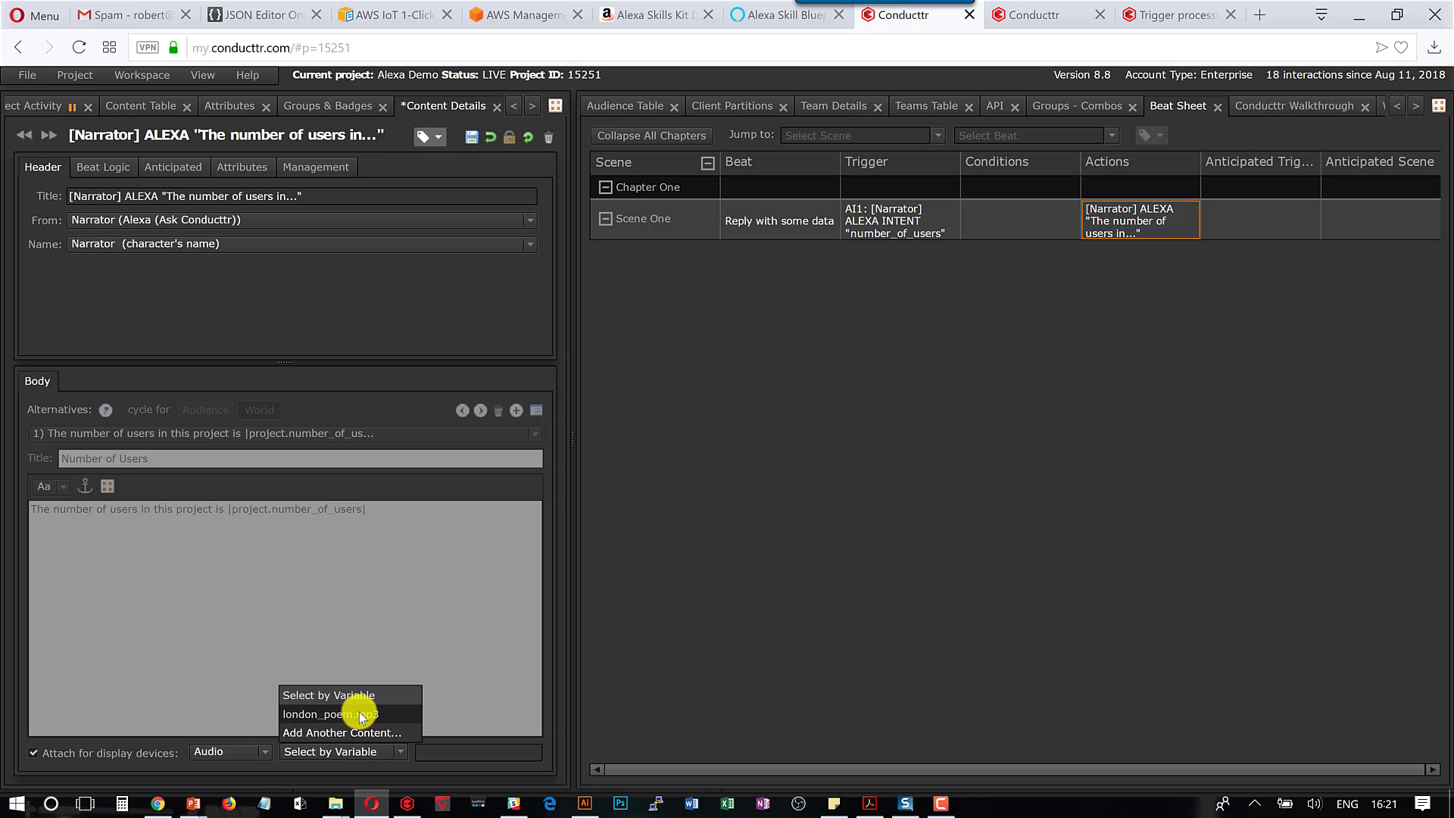
left_click(360, 715)
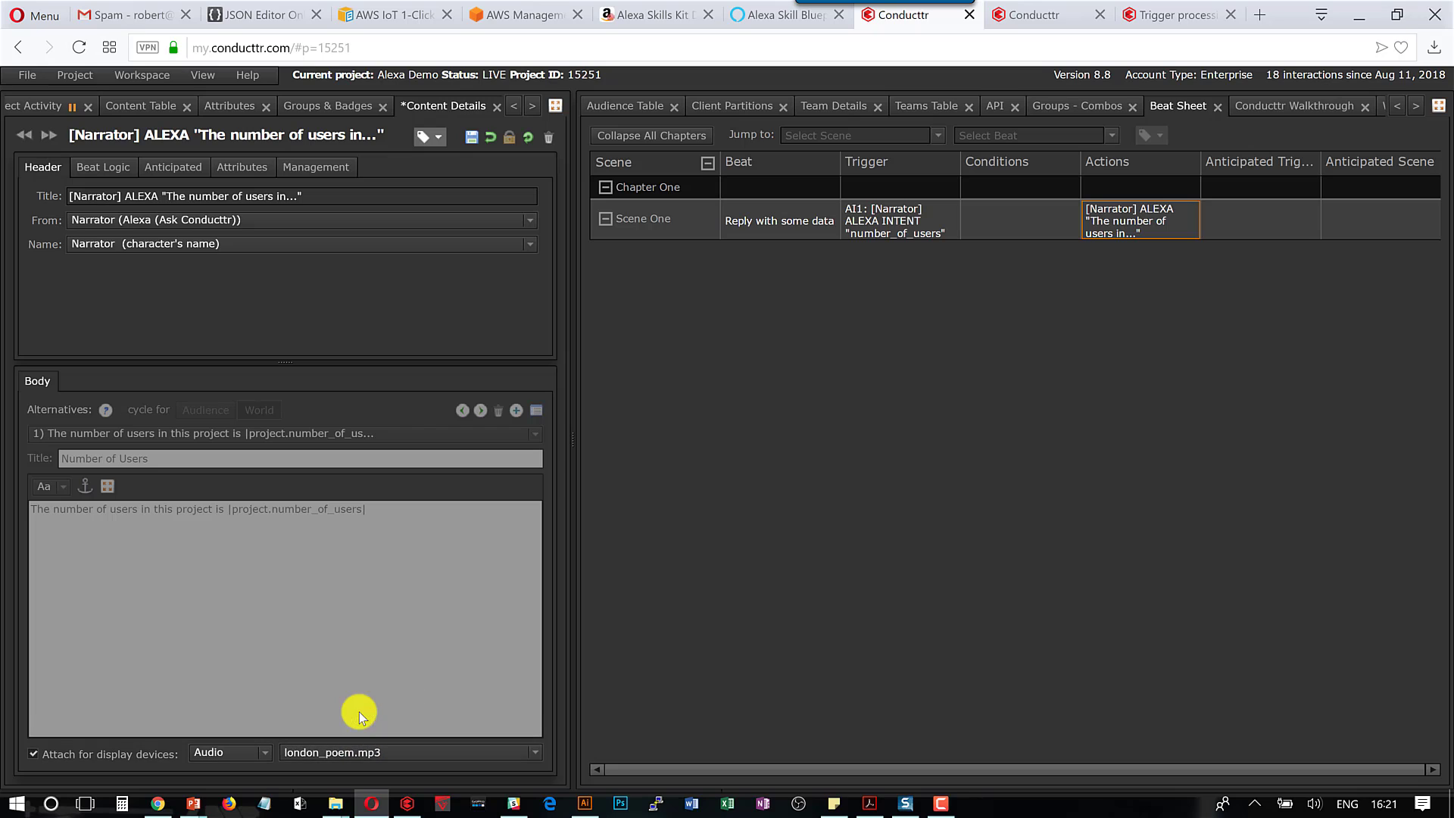
left_click(473, 138)
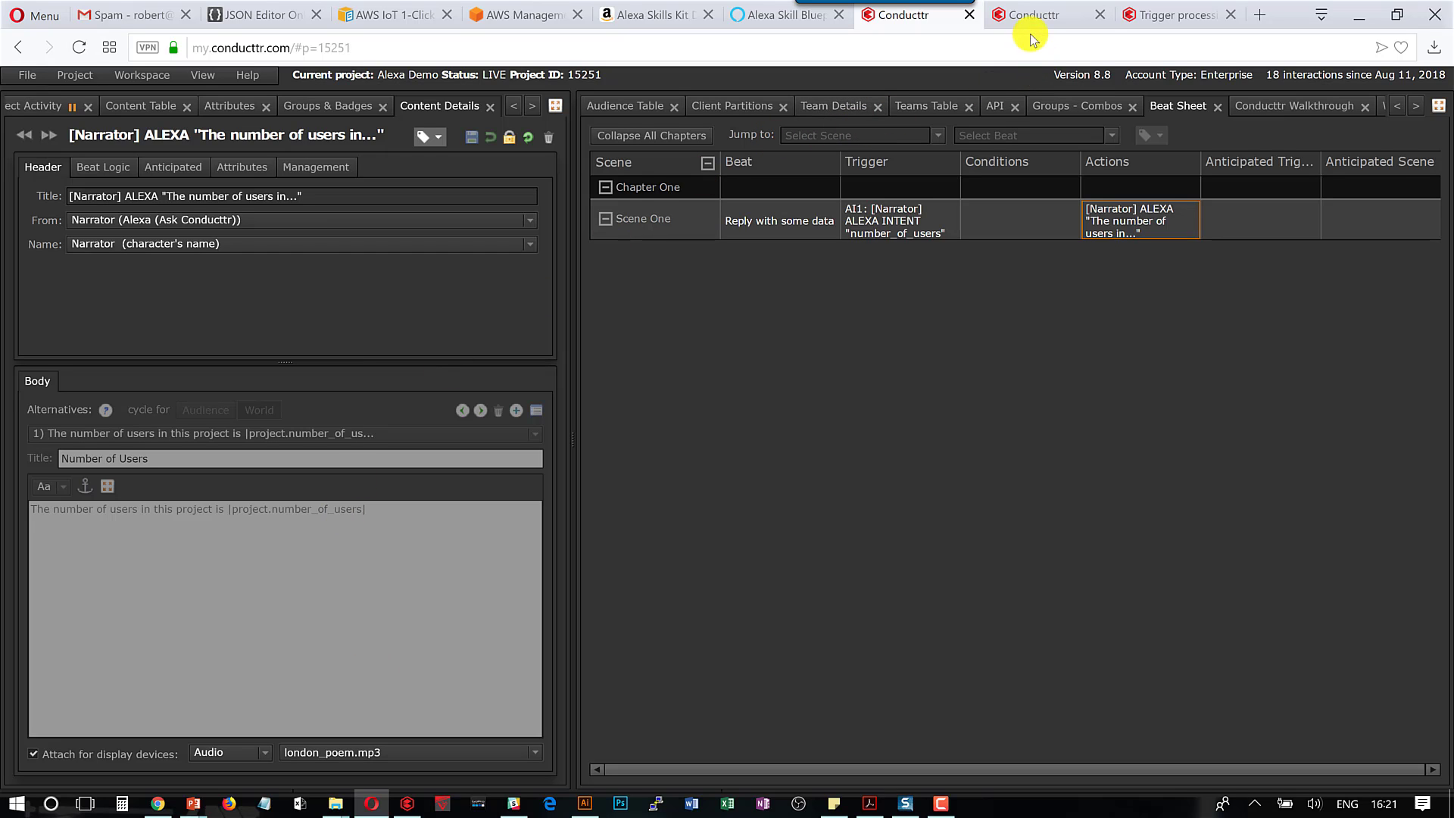
Return to the Alexa developer console and send "alexa ask conductor how many users do i have?" to test the audio reply.
left_click(664, 15)
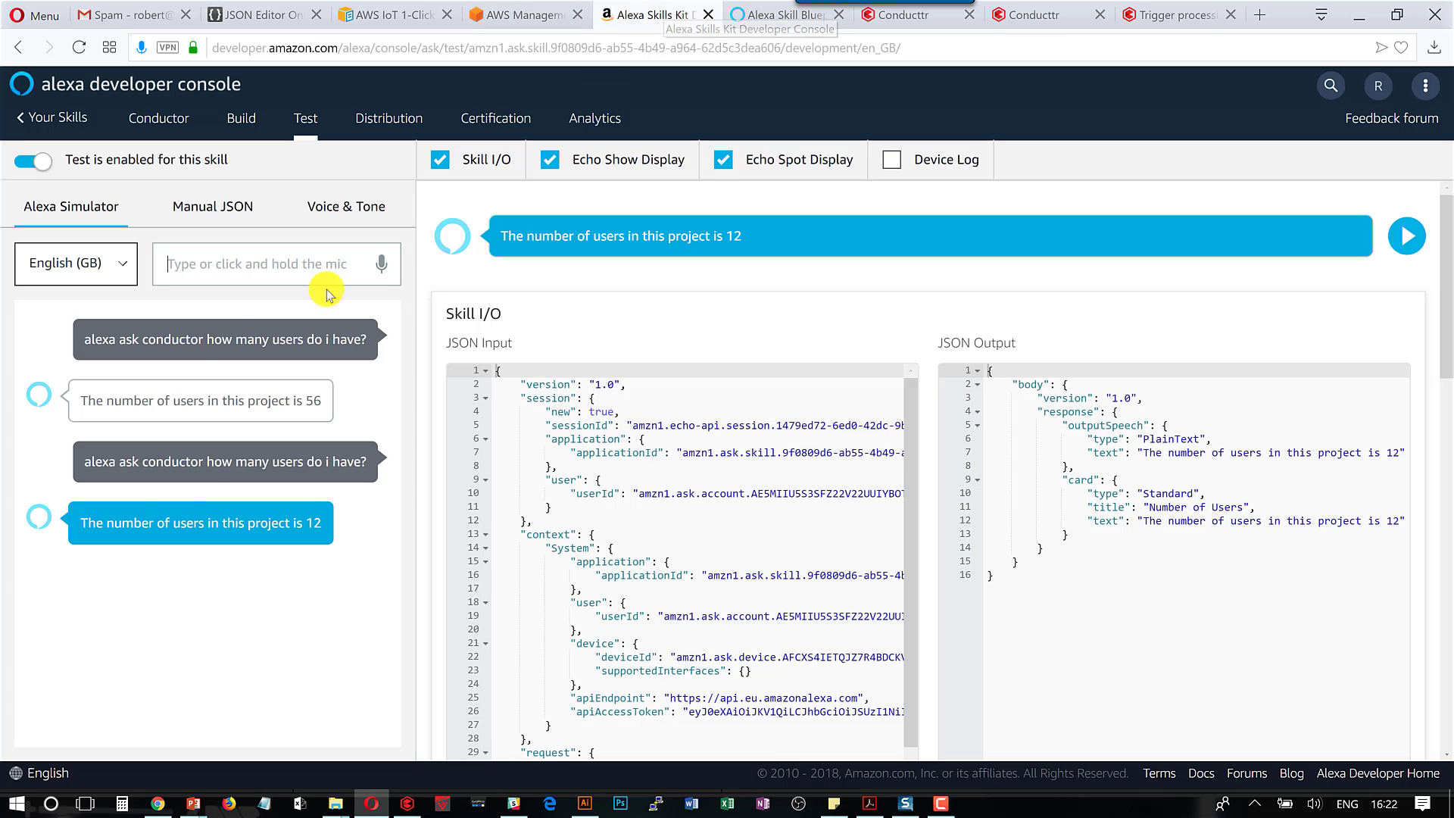
left_click(226, 261)
type("alexa ask conductor how many users do i have?")
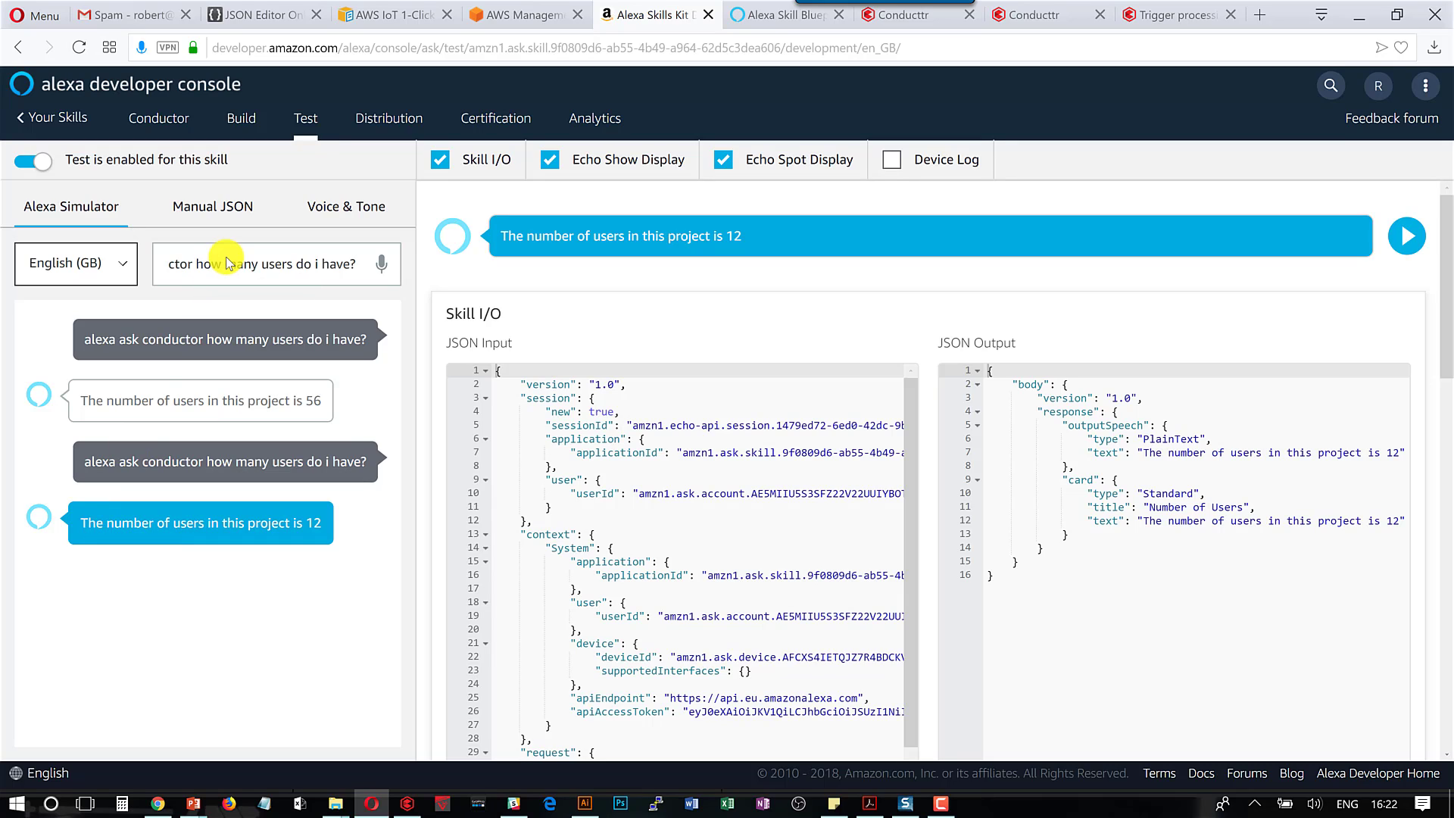
key("Return")
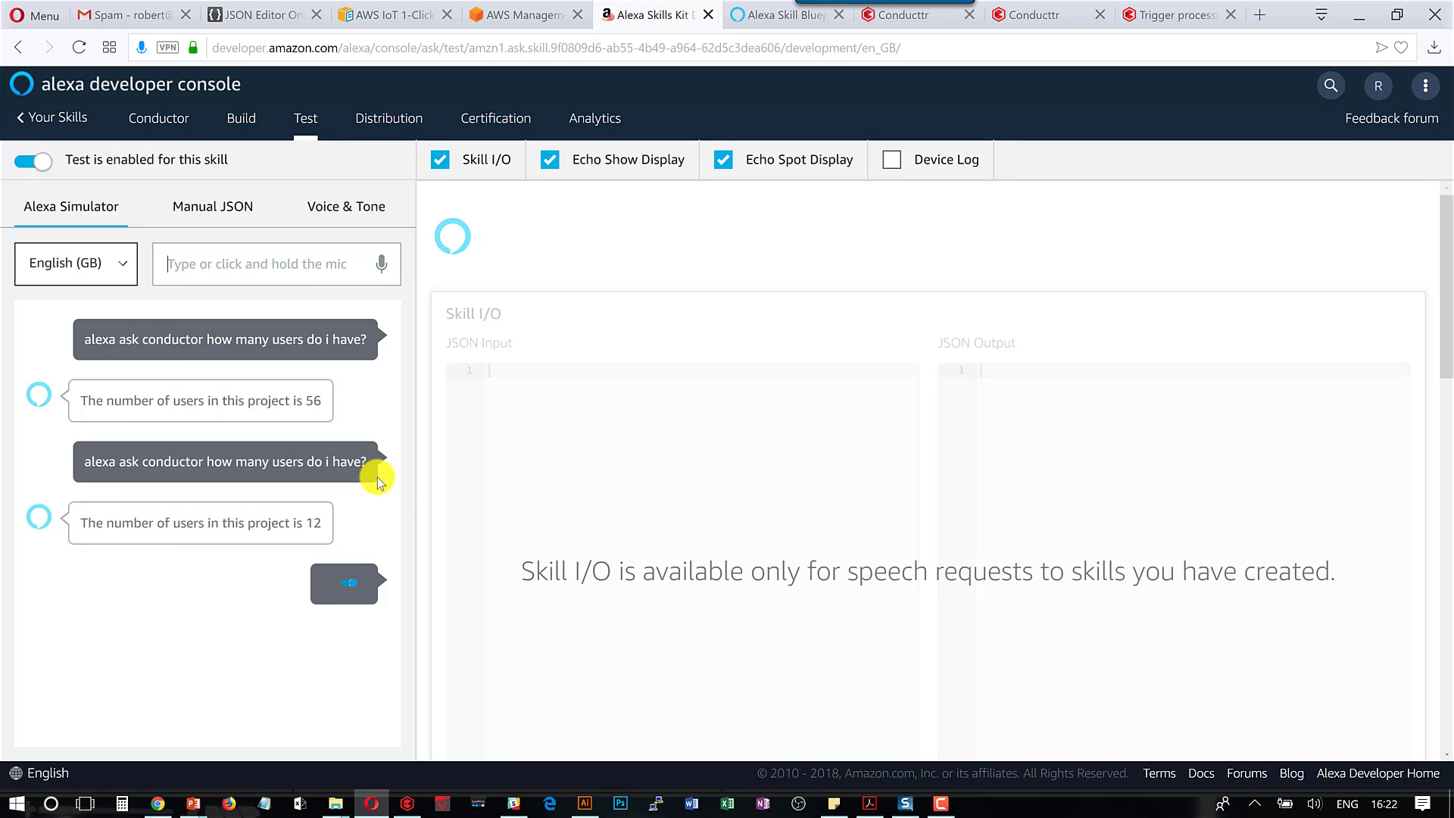